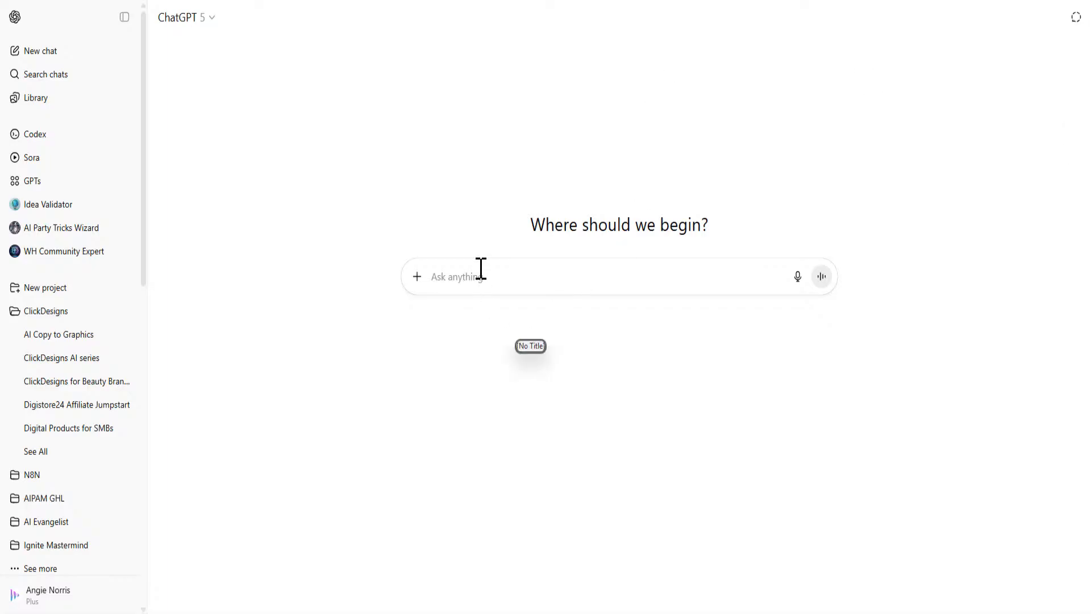
- Submit the pasted prompt for full high-converting ClickDesigns sales page copy, structured from Headline to Closing Section, after removing the attached image
key(ctrl+v)
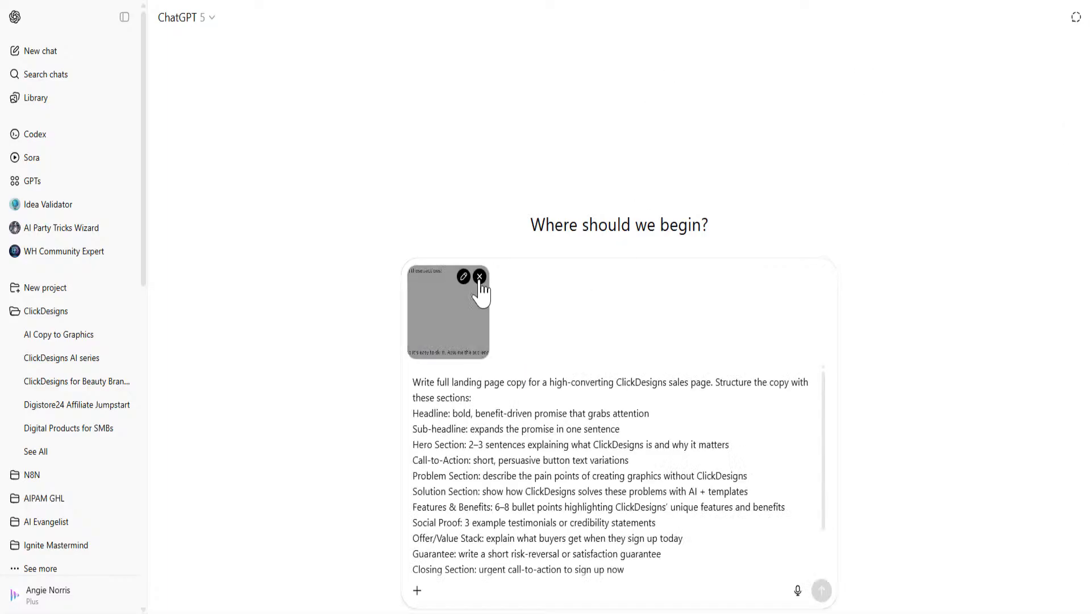
click(479, 277)
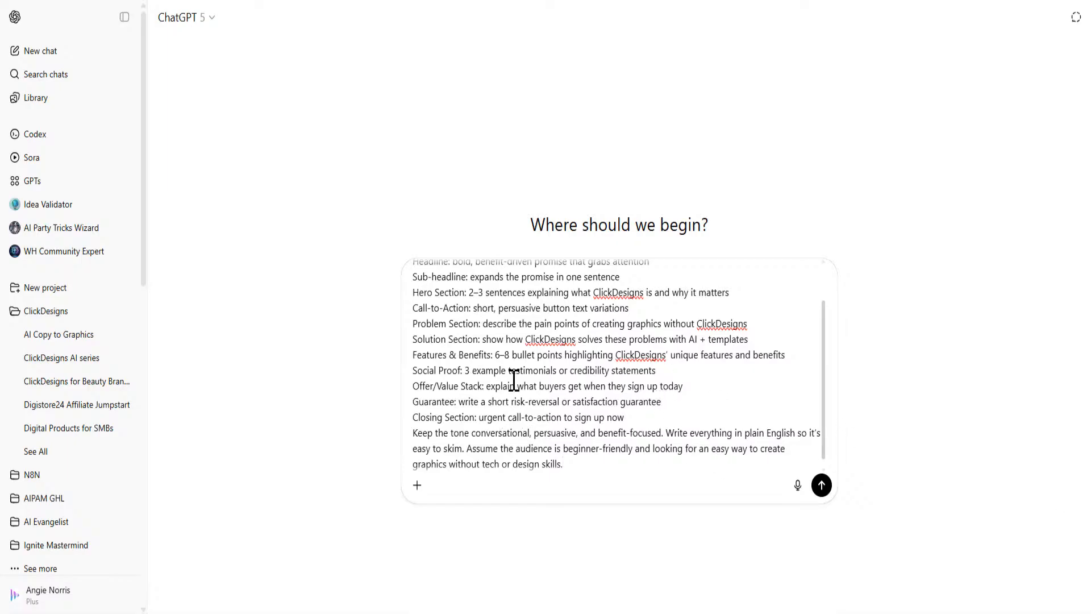
scroll(514, 380, up, 2)
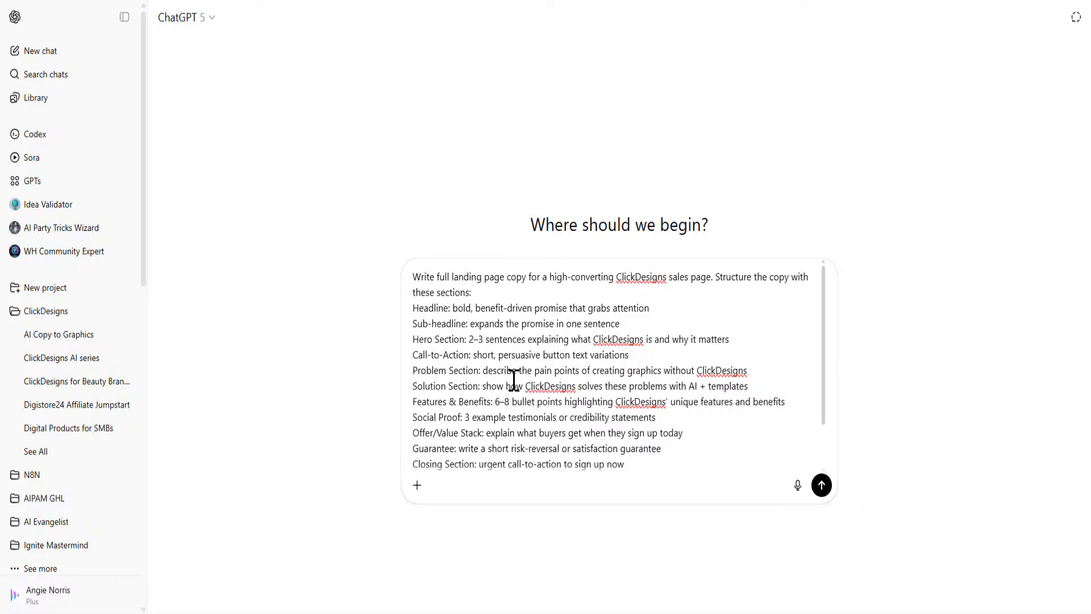
click(822, 484)
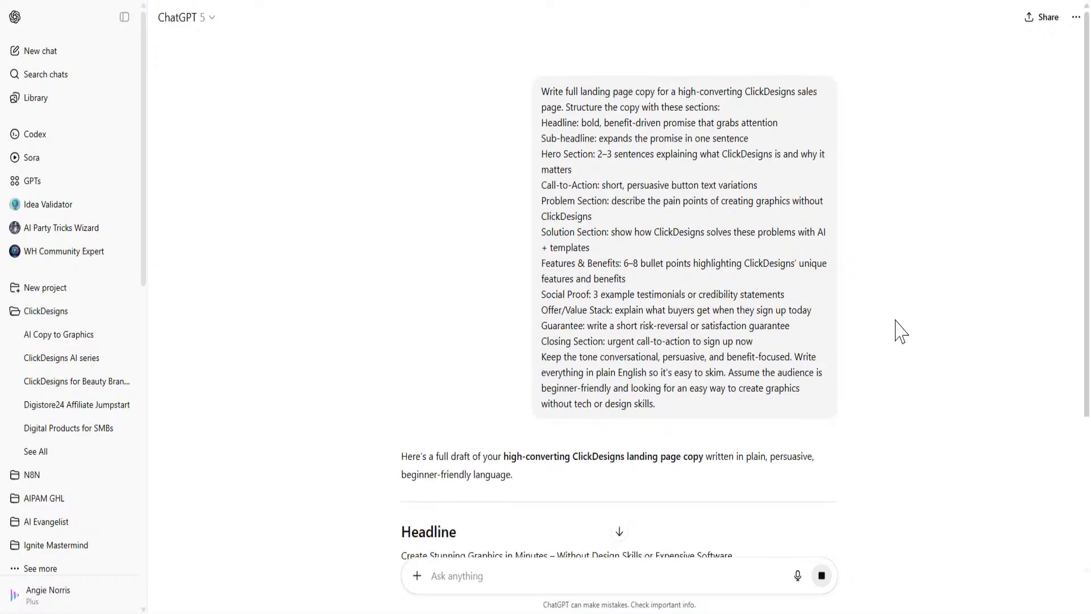
- Read through the generated landing page copy from the Headline to the Closing Section
scroll(901, 332, down, 3)
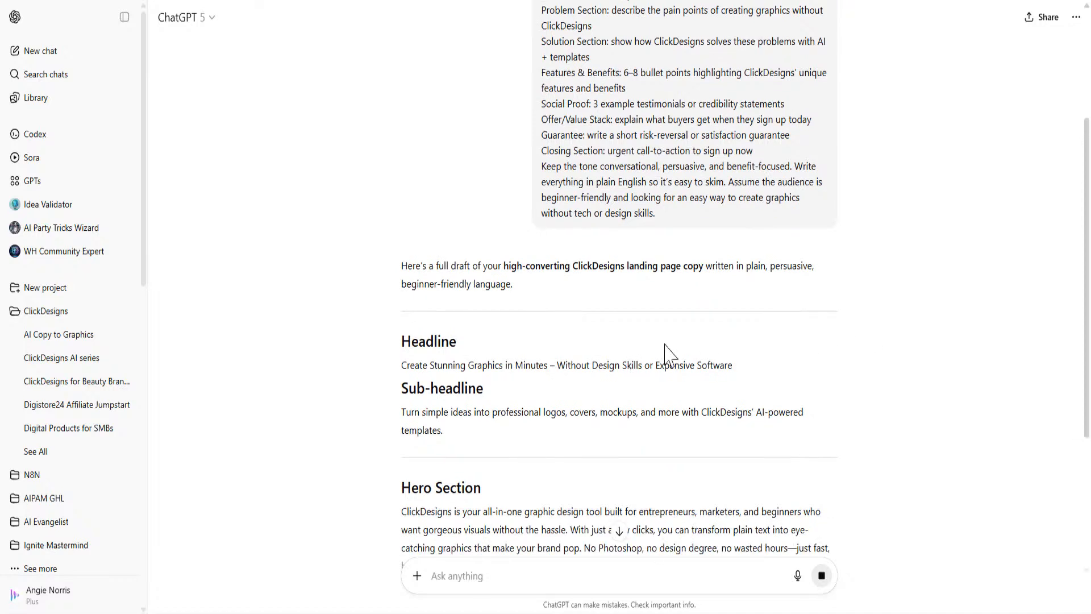
scroll(874, 299, down, 3)
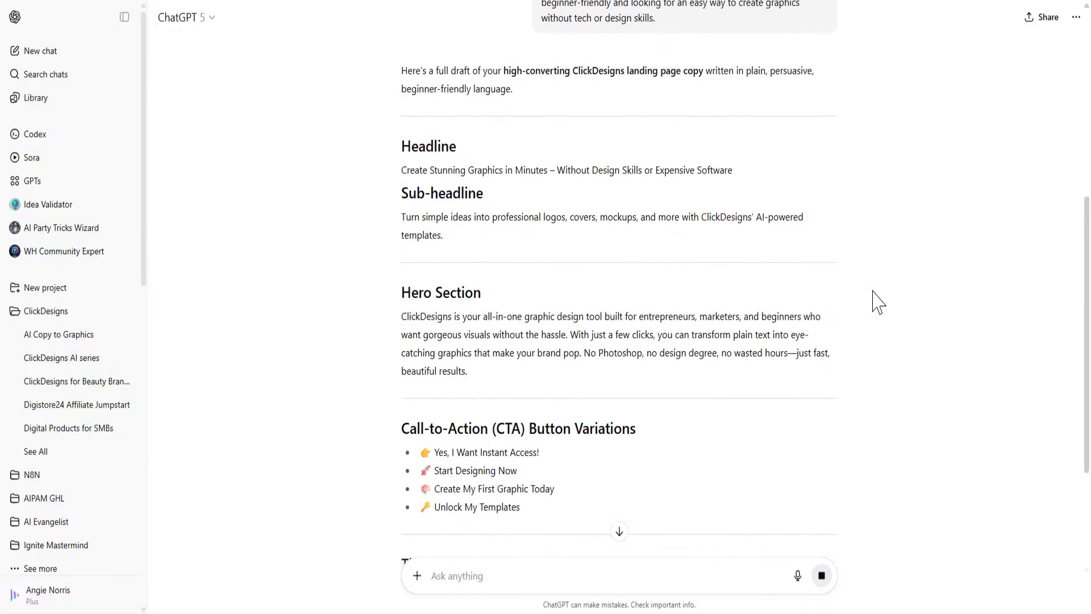
scroll(880, 304, down, 2)
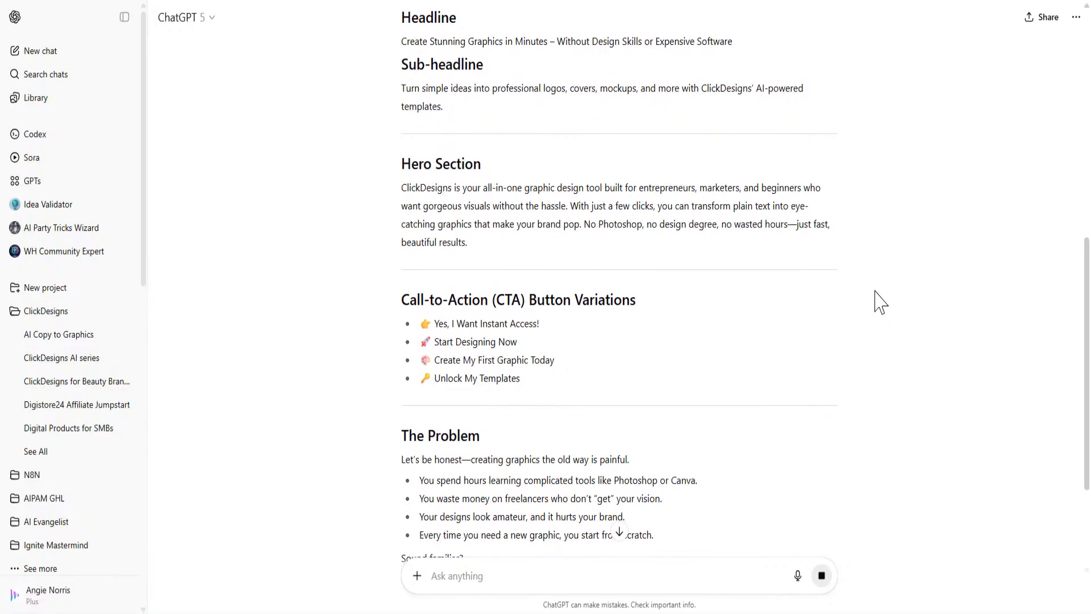
scroll(880, 303, down, 3)
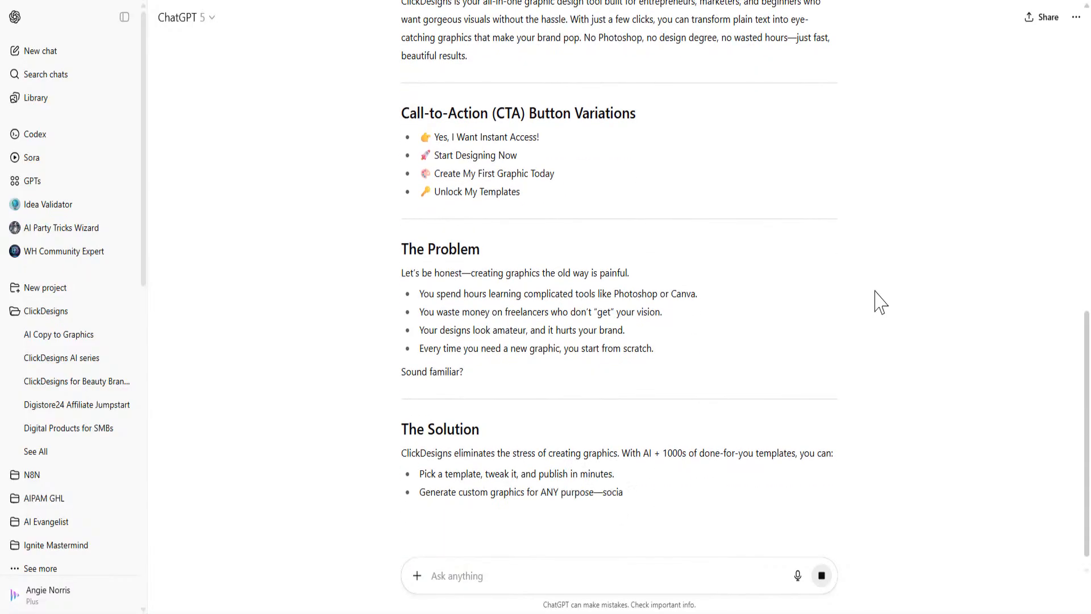
scroll(882, 302, down, 3)
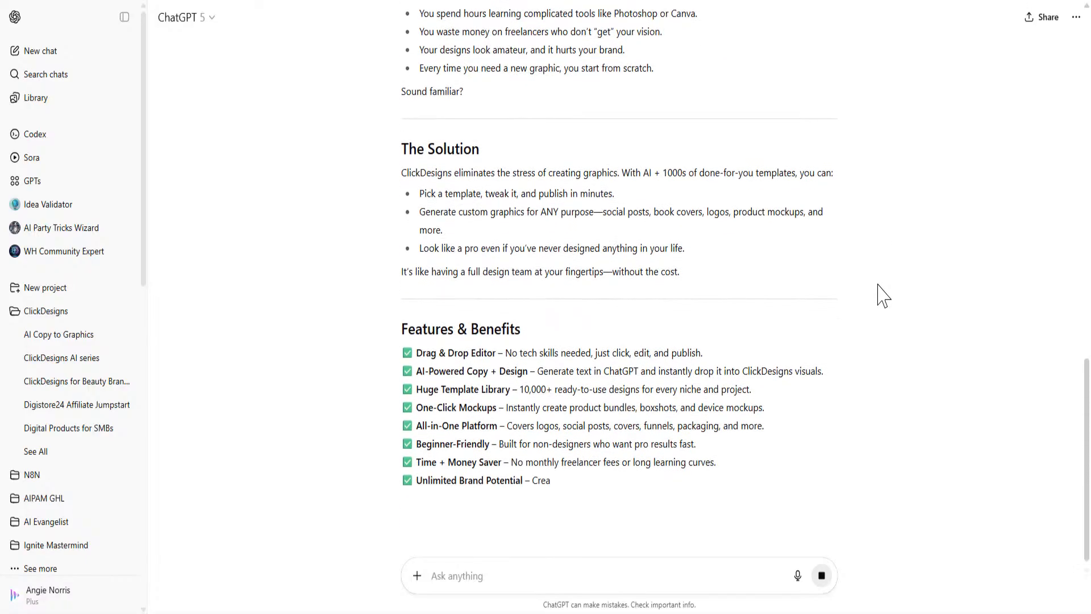
scroll(883, 295, down, 2)
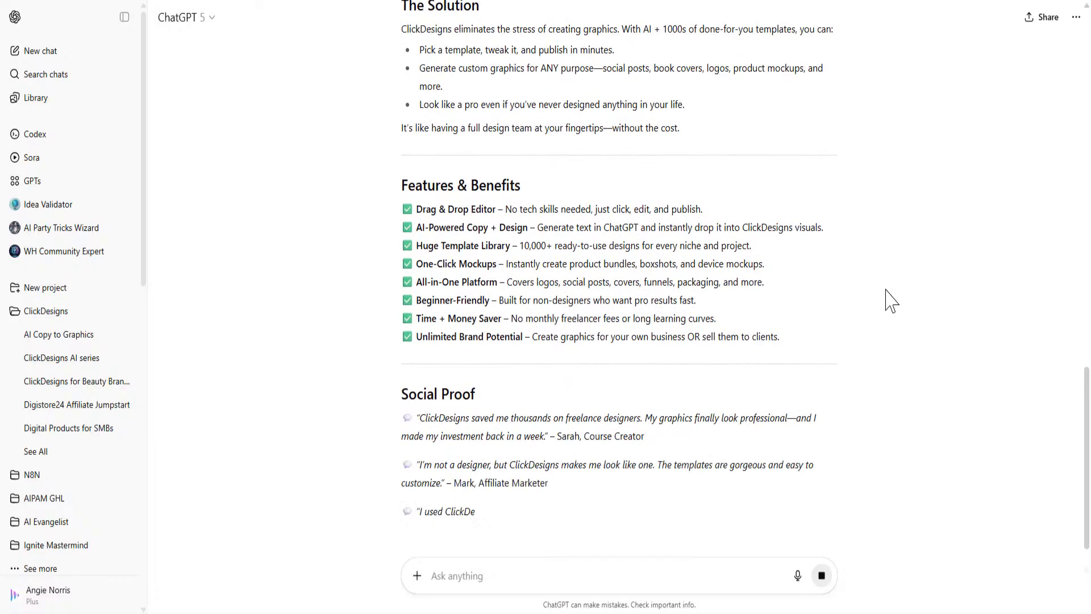
scroll(847, 301, down, 3)
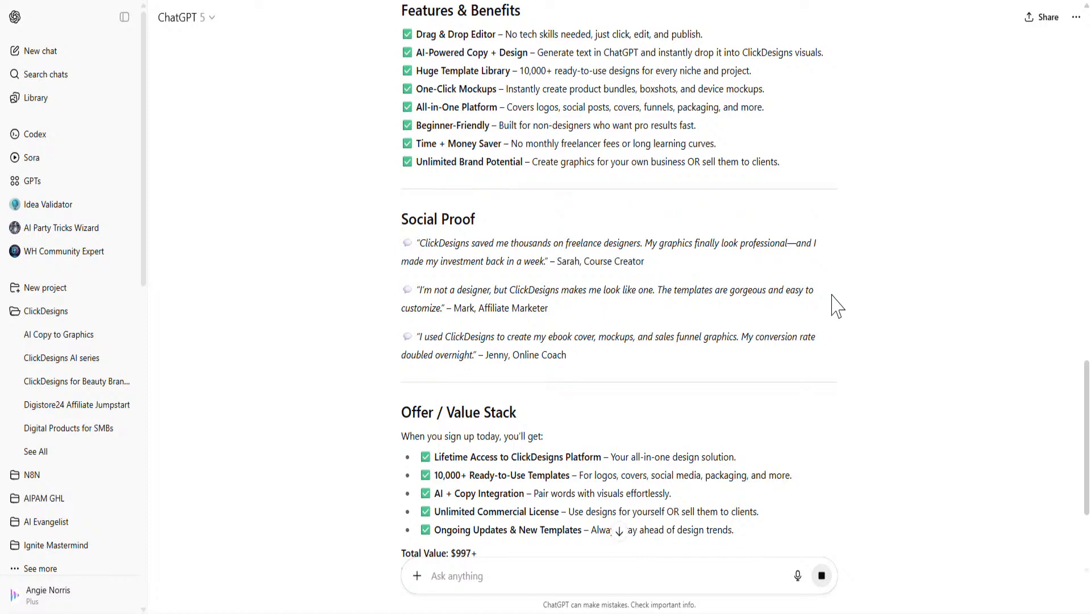
scroll(838, 307, down, 4)
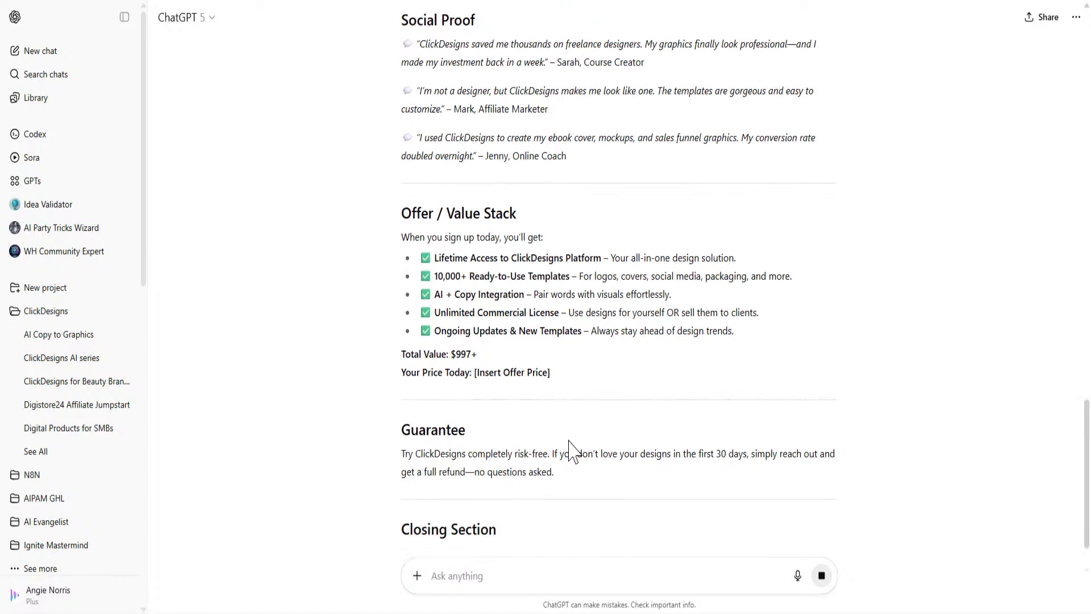
scroll(570, 449, down, 2)
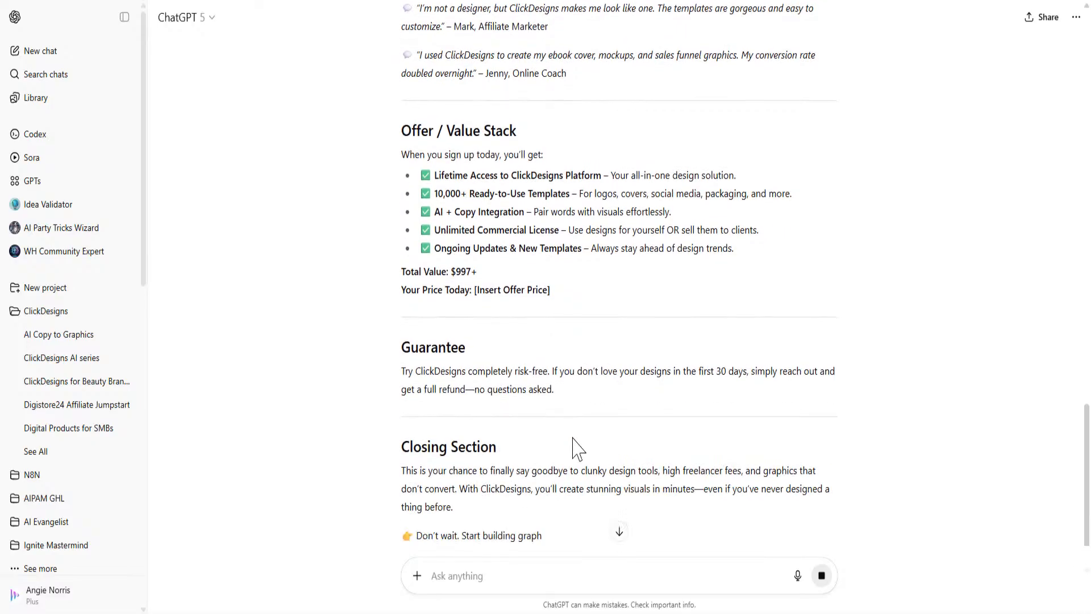
scroll(592, 448, down, 4)
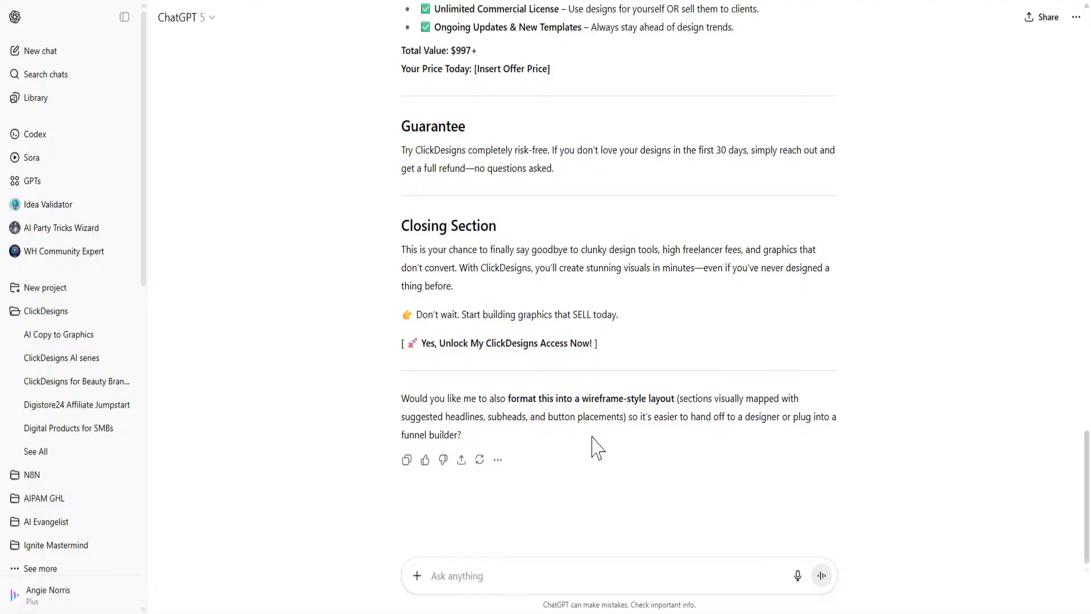
- Review the finished draft again from its beginning to its end, then return to the headline, hero and call-to-action sections
scroll(597, 447, up, 20)
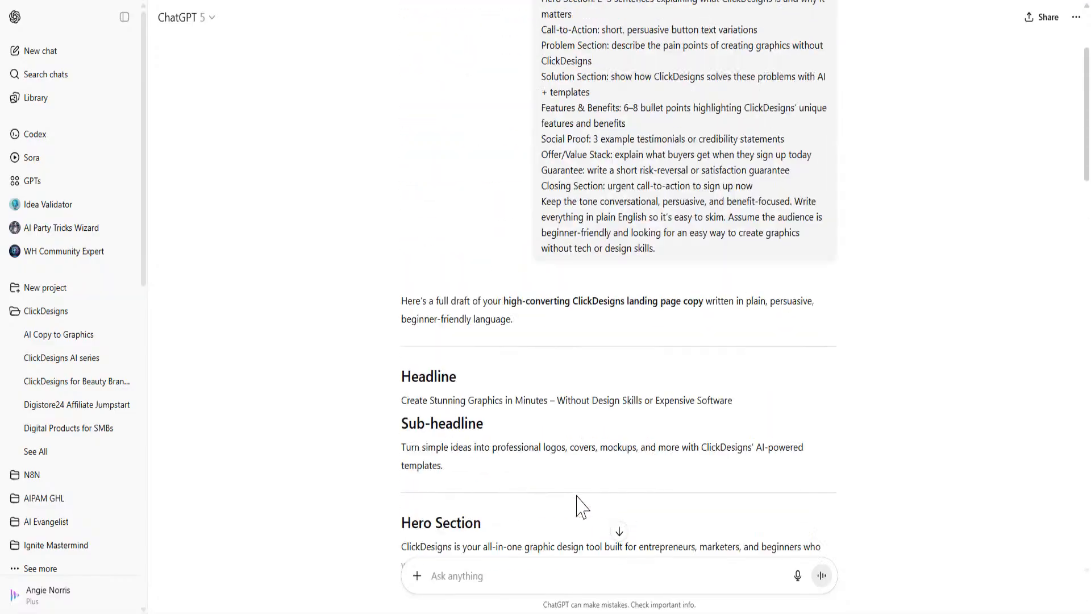
scroll(574, 425, down, 8)
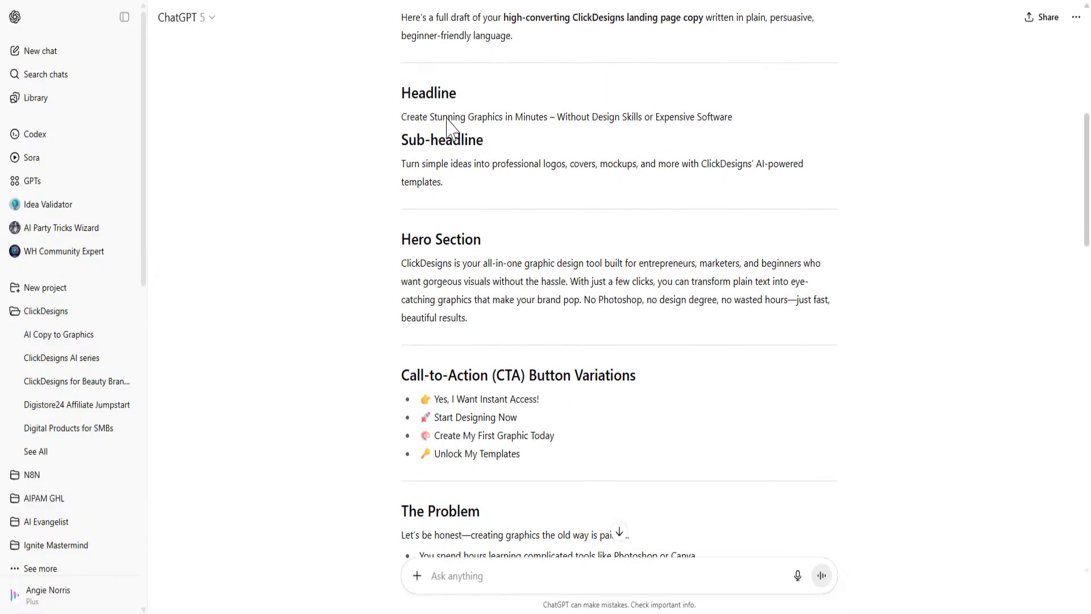
drag(452, 399, 455, 419)
scroll(454, 419, down, 6)
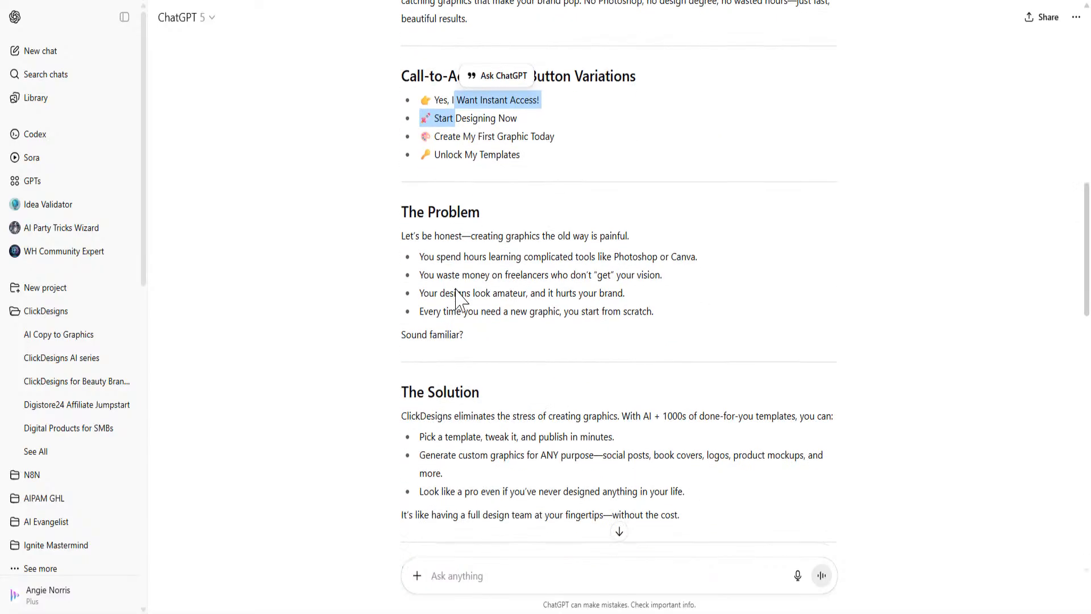
scroll(441, 417, down, 11)
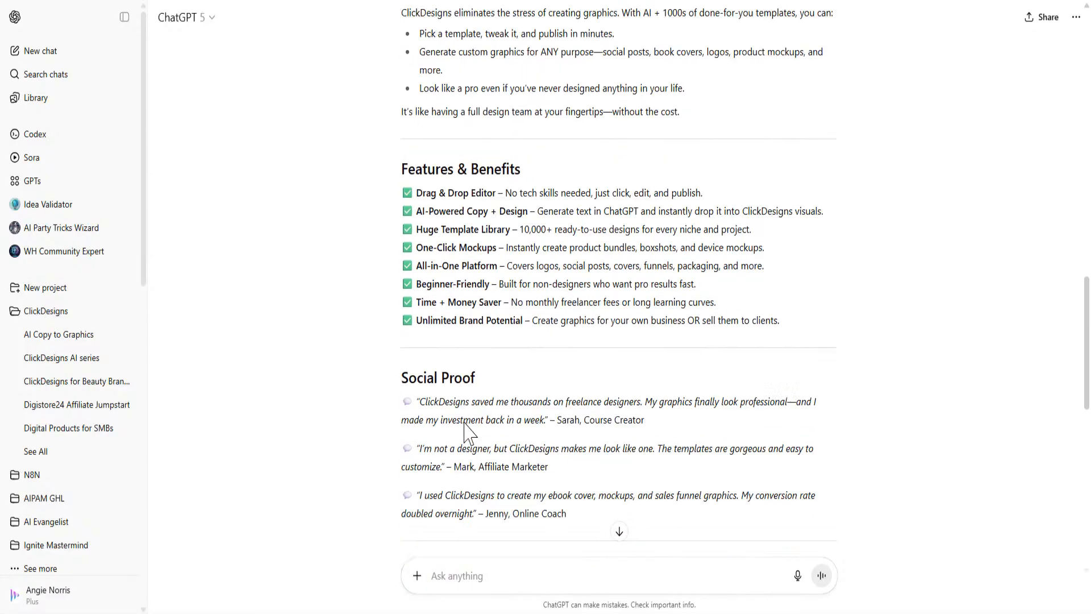
scroll(472, 438, down, 6)
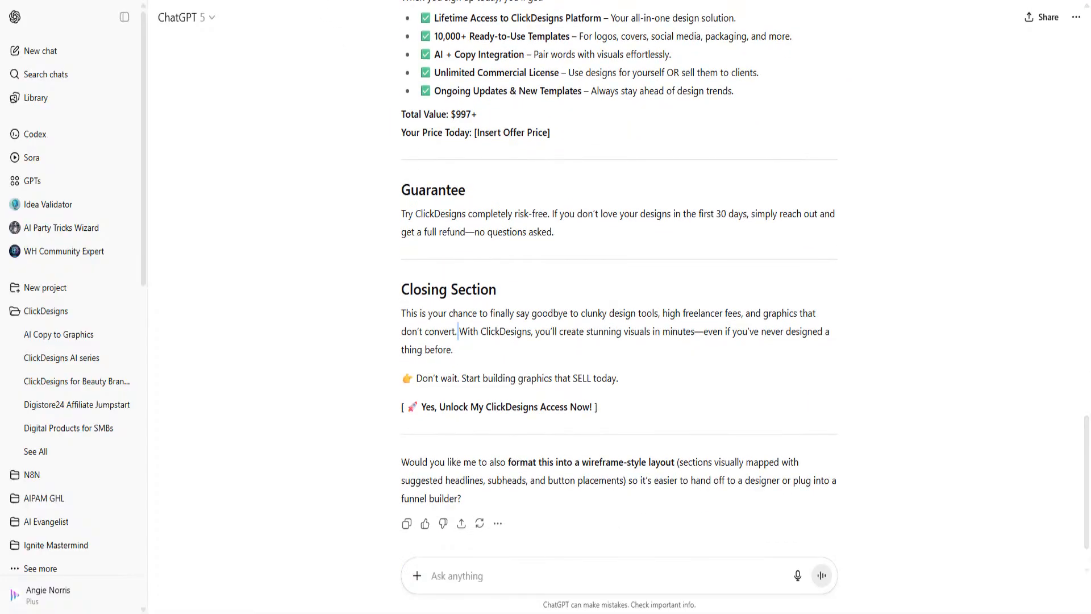
scroll(370, 318, up, 20)
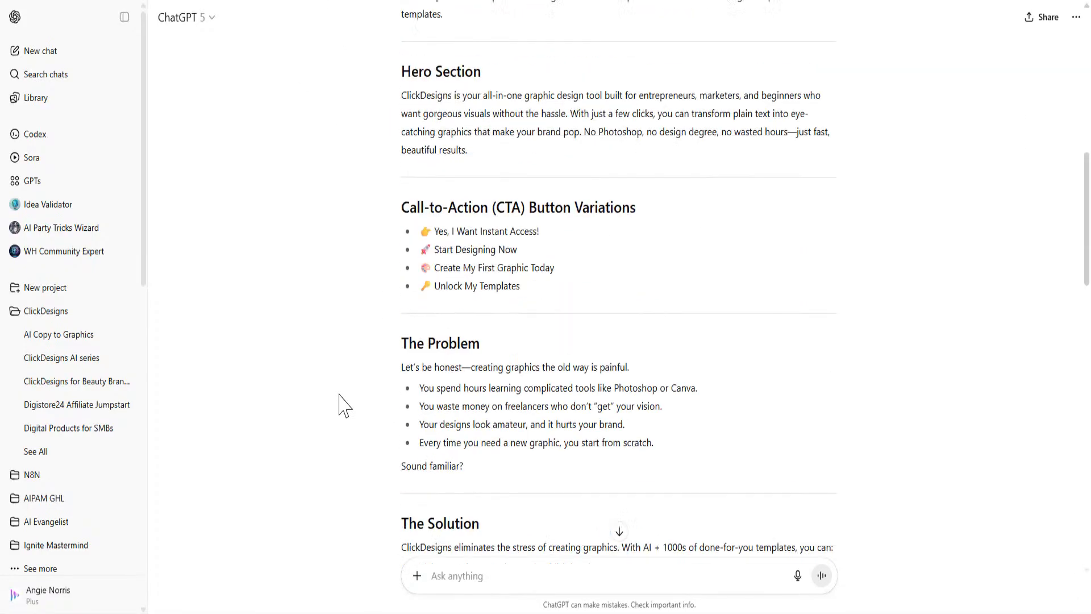
scroll(341, 400, up, 2)
scroll(344, 398, down, 2)
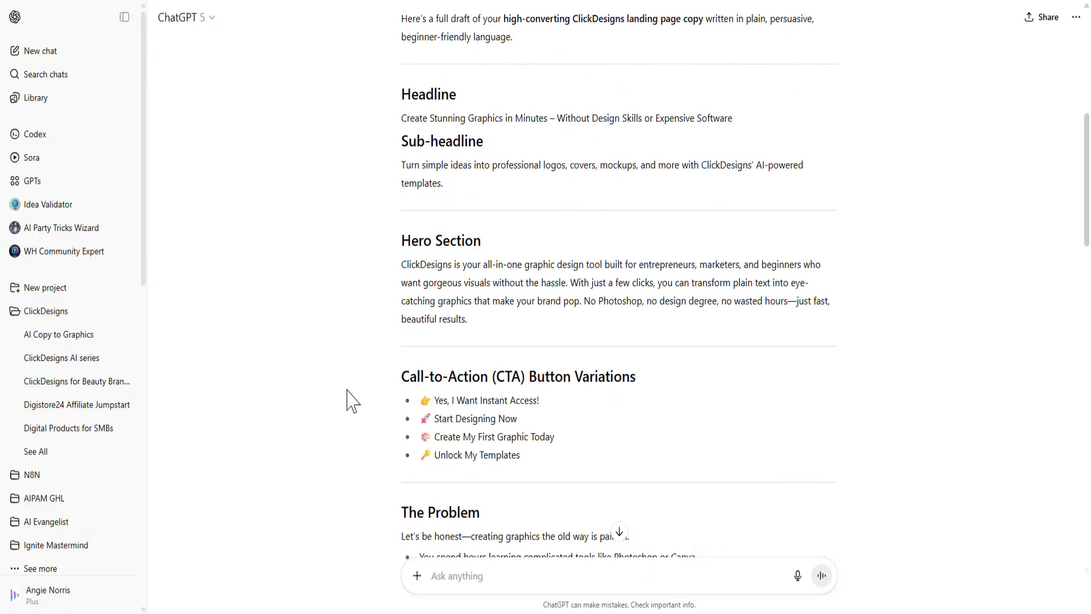
- Switch to ClickDesigns and filter the full-page templates by the Landing Page category
click(333, 6)
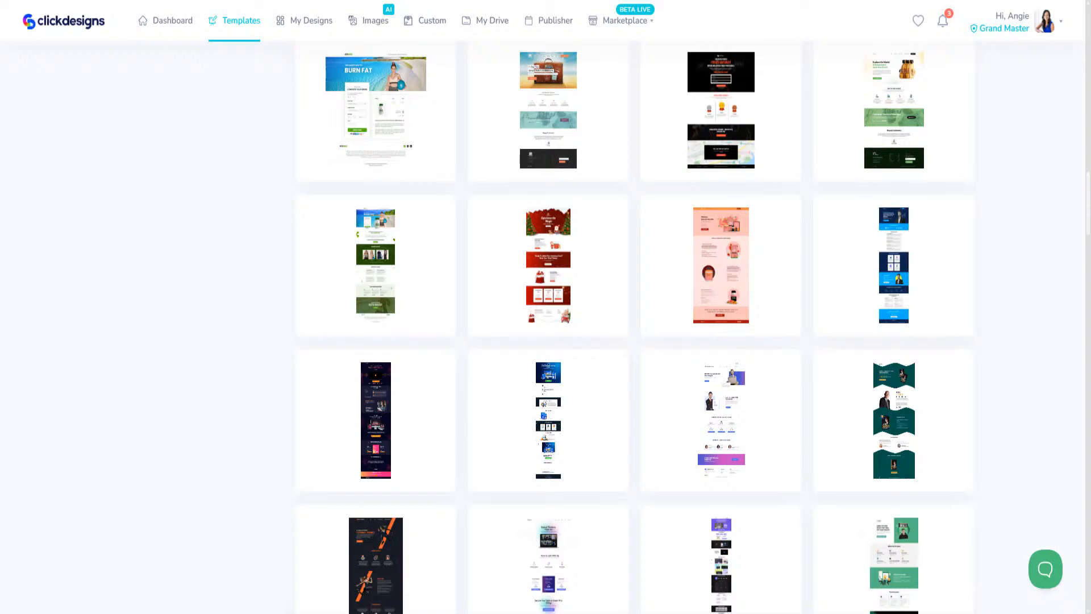
mouse_move(765, 467)
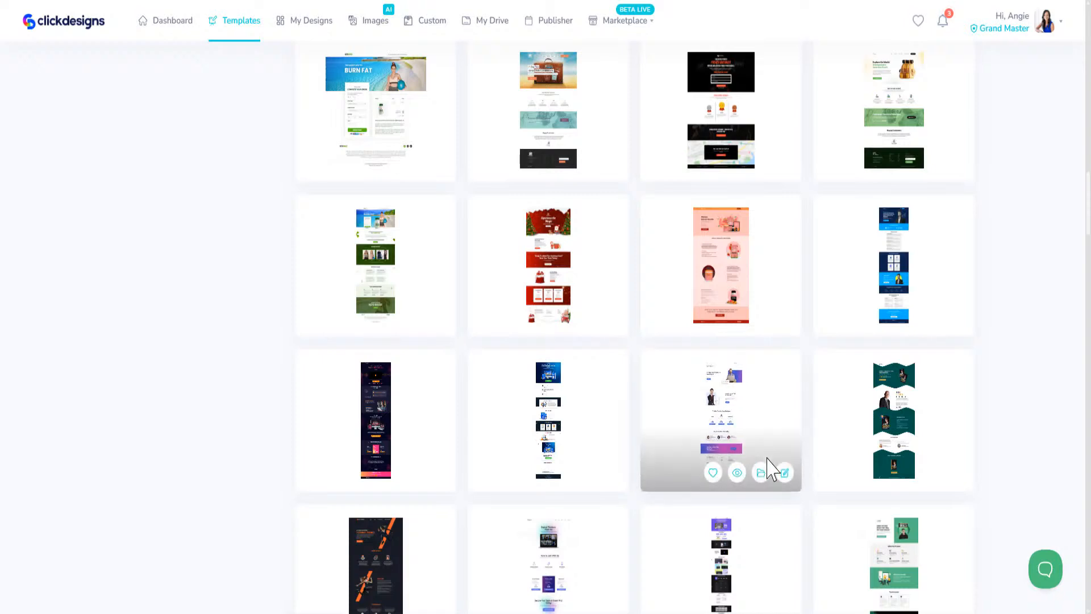
scroll(539, 478, up, 8)
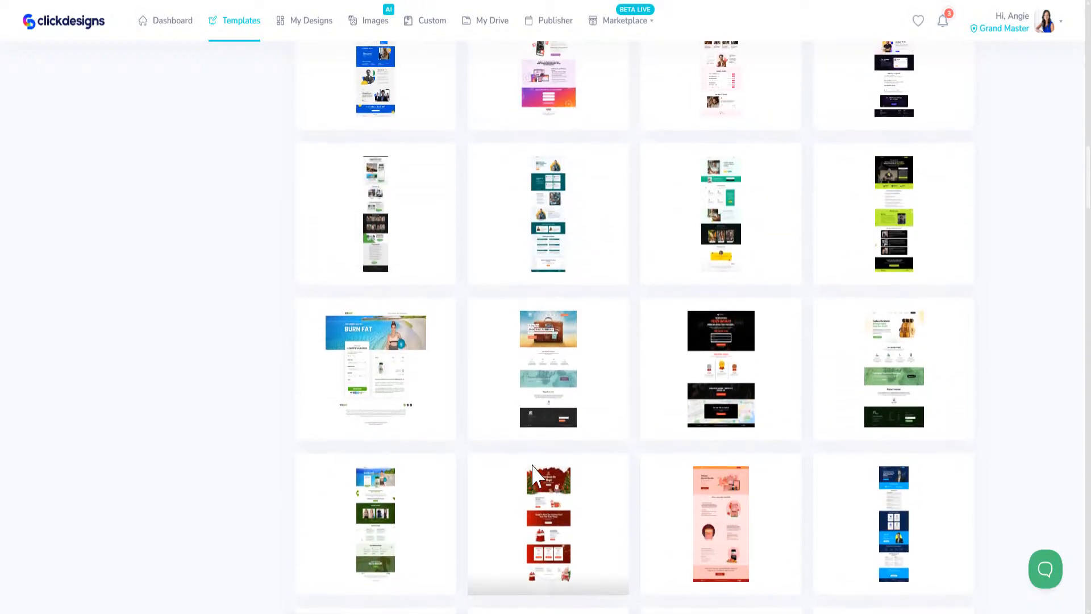
scroll(537, 477, up, 5)
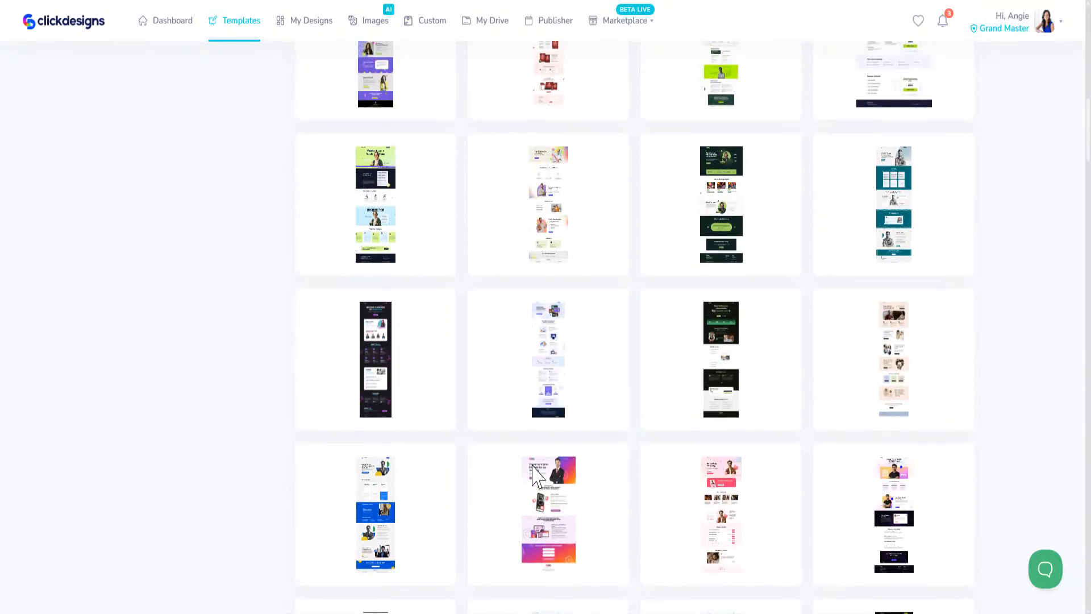
scroll(537, 476, up, 8)
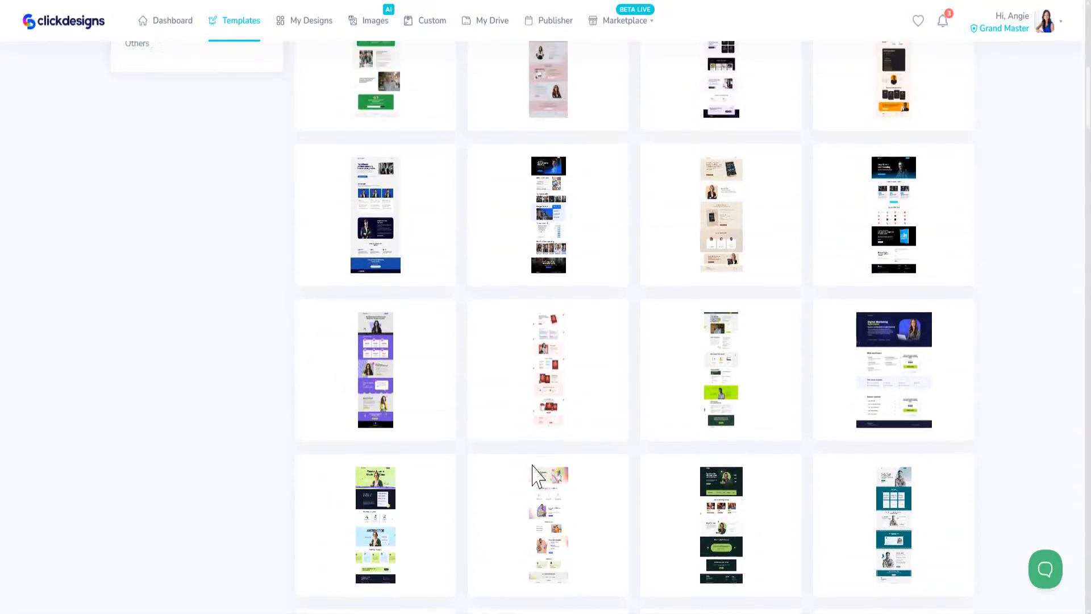
scroll(538, 477, up, 4)
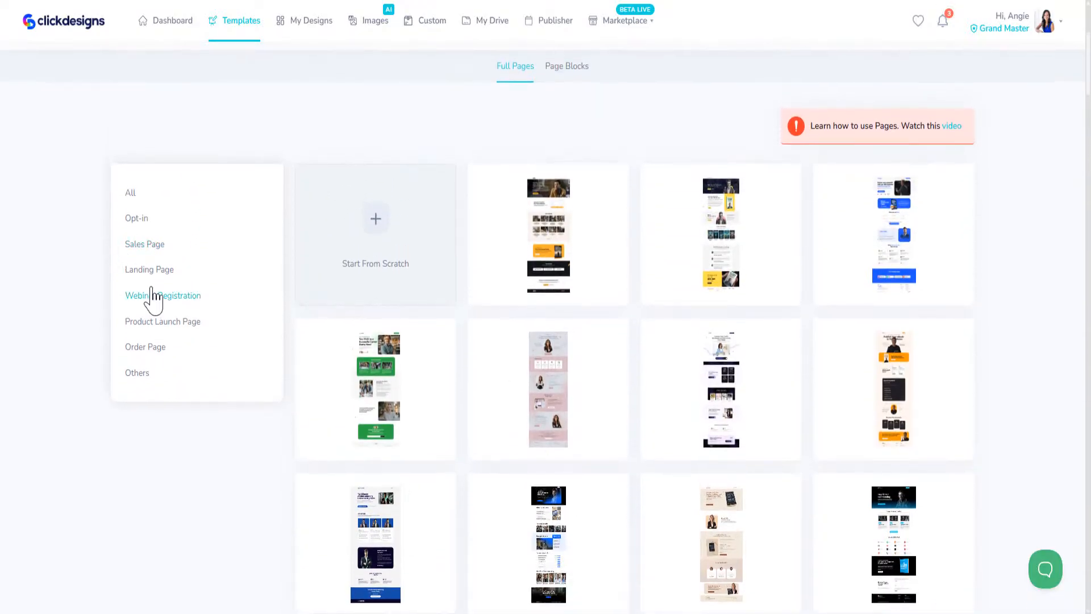
click(156, 274)
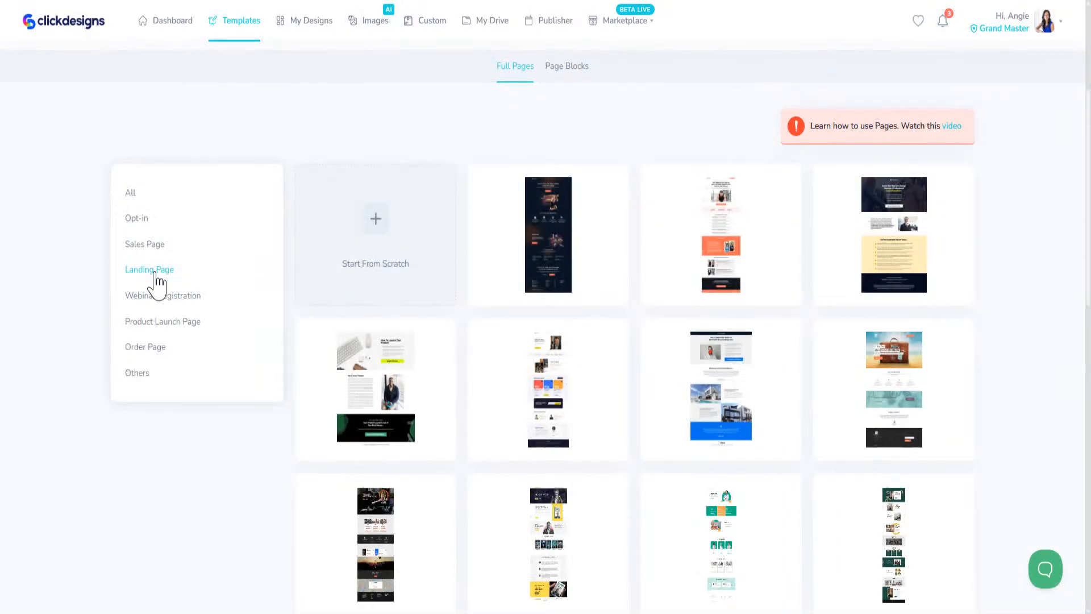
- Preview the dark green landing page template with the About Team section, close the preview, and look over the other landing page templates
scroll(565, 487, down, 4)
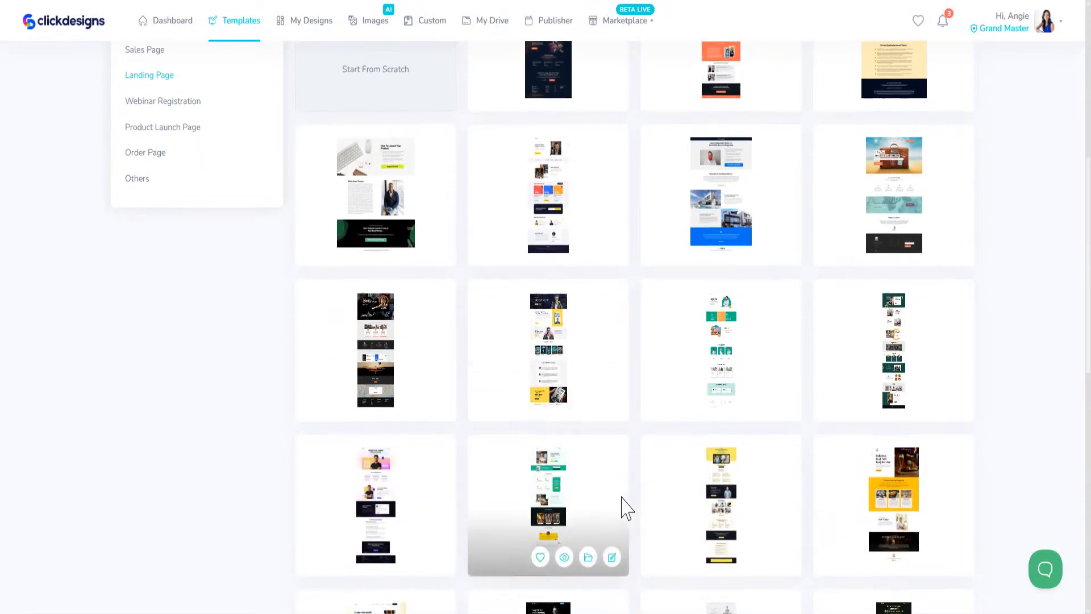
click(910, 402)
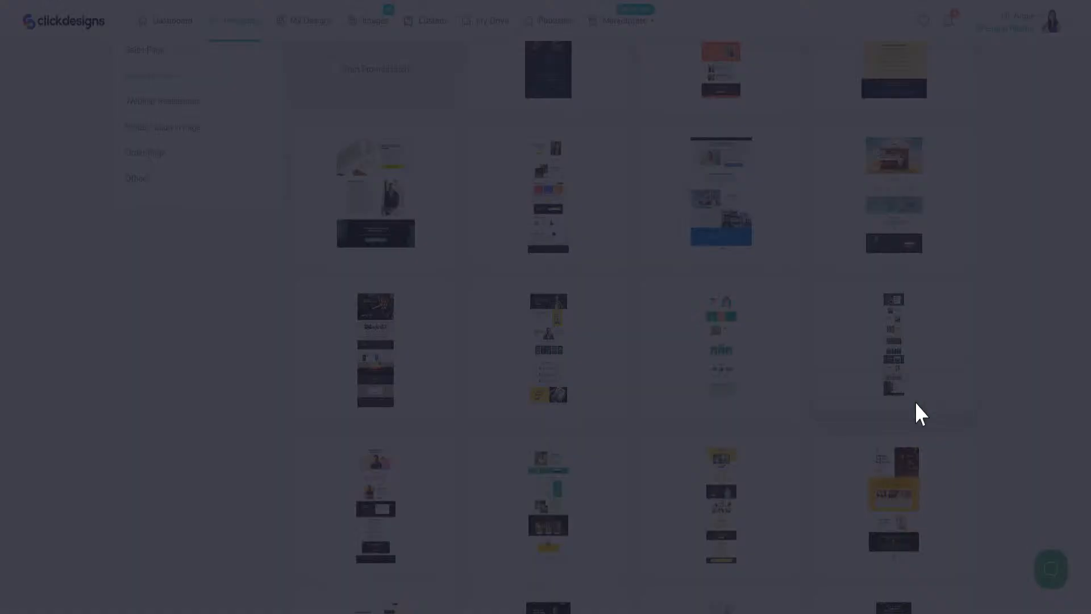
scroll(525, 327, up, 8)
scroll(524, 317, up, 10)
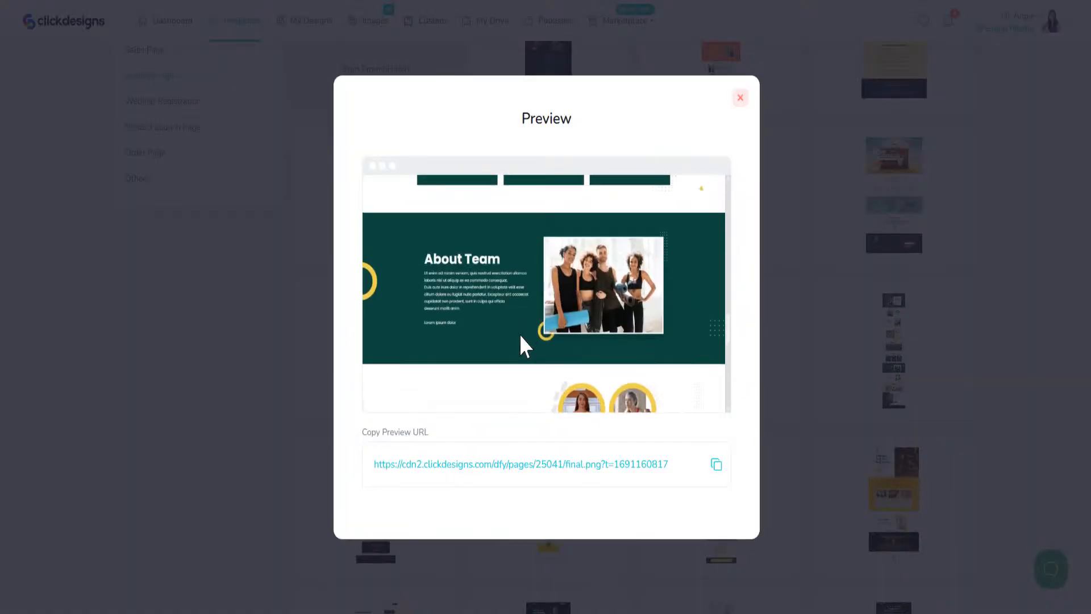
click(739, 99)
scroll(686, 449, down, 3)
scroll(685, 446, up, 4)
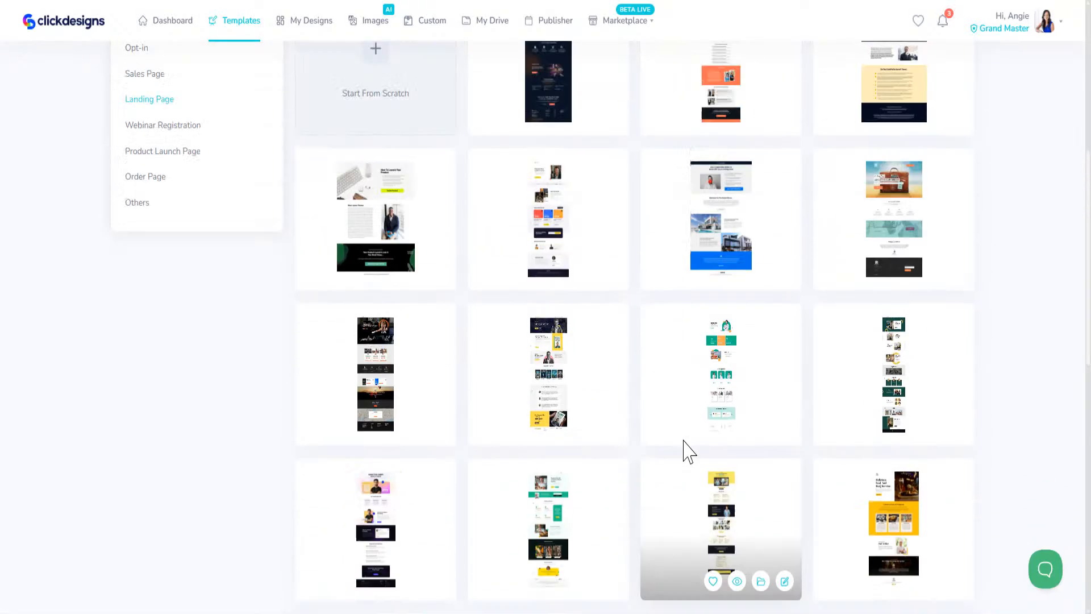
- Filter the full-page templates by the Product Launch Page category and browse to the end of the list
scroll(685, 450, up, 4)
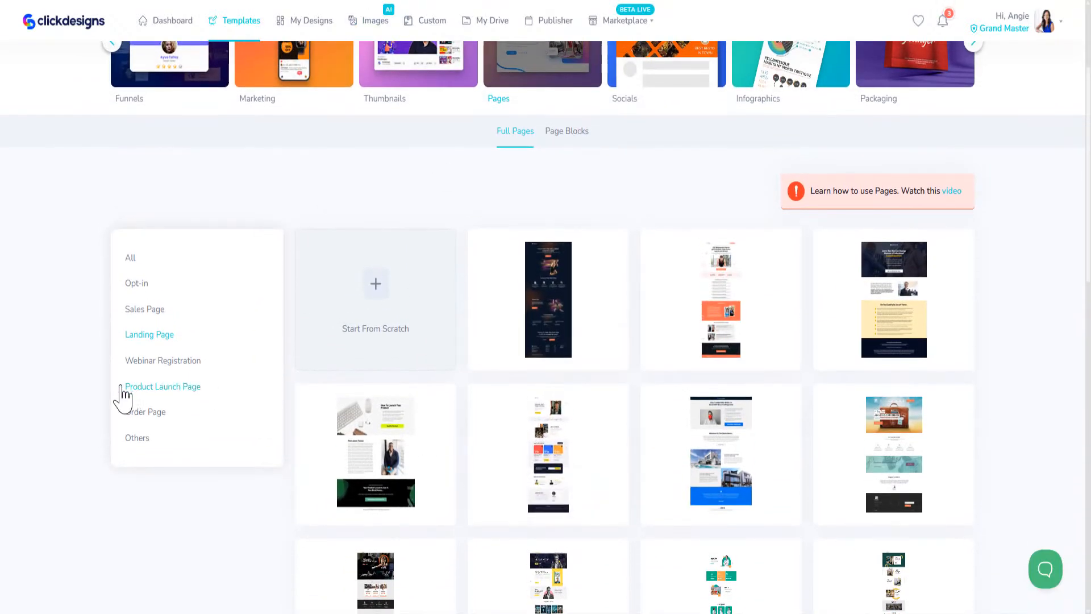
click(151, 388)
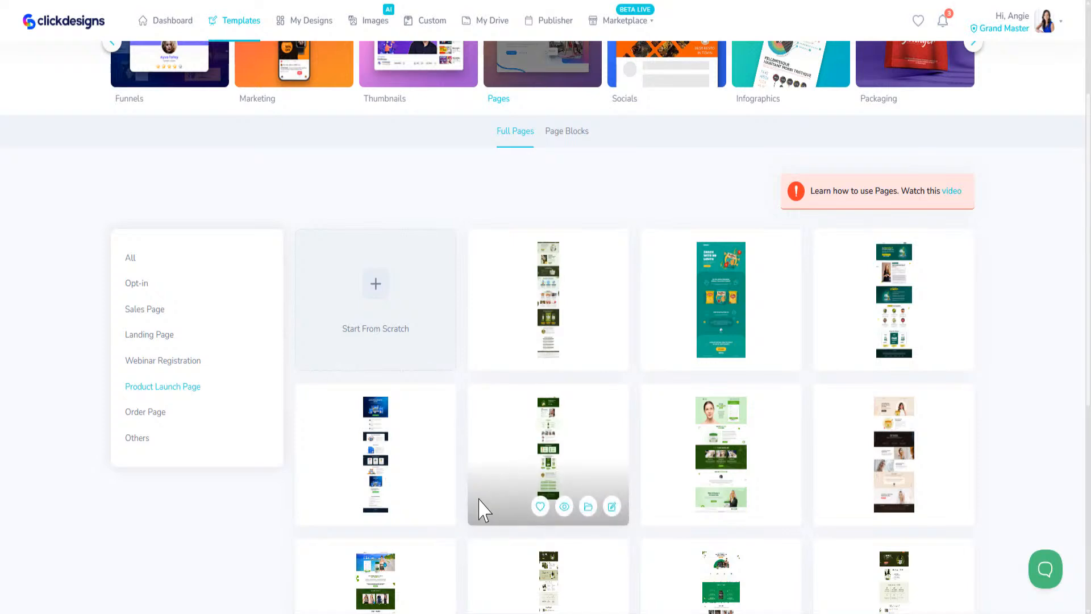
scroll(476, 501, down, 6)
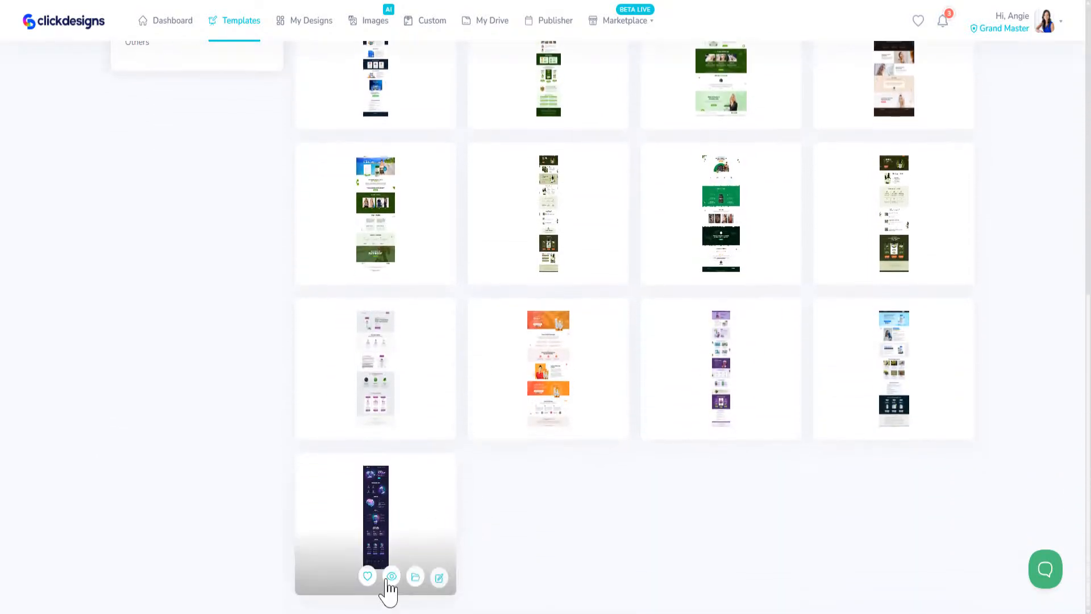
- Preview the dark blue Brain & Memory supplement template through its sections, then the purple Zinc Gummies template, and close both previews
click(391, 575)
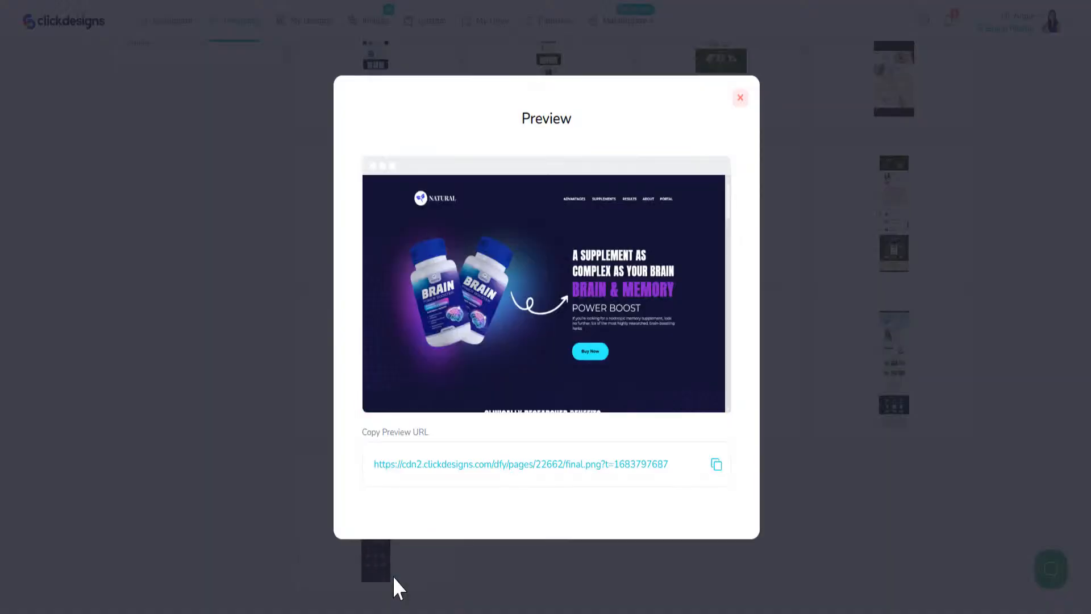
scroll(605, 309, down, 10)
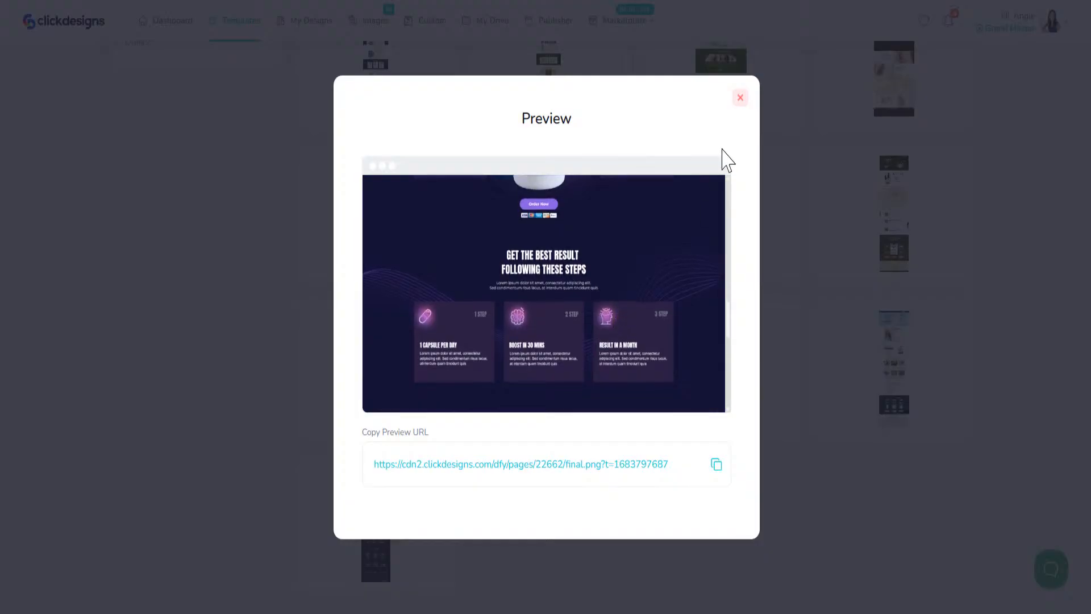
scroll(627, 339, down, 6)
scroll(626, 336, up, 2)
scroll(627, 329, up, 12)
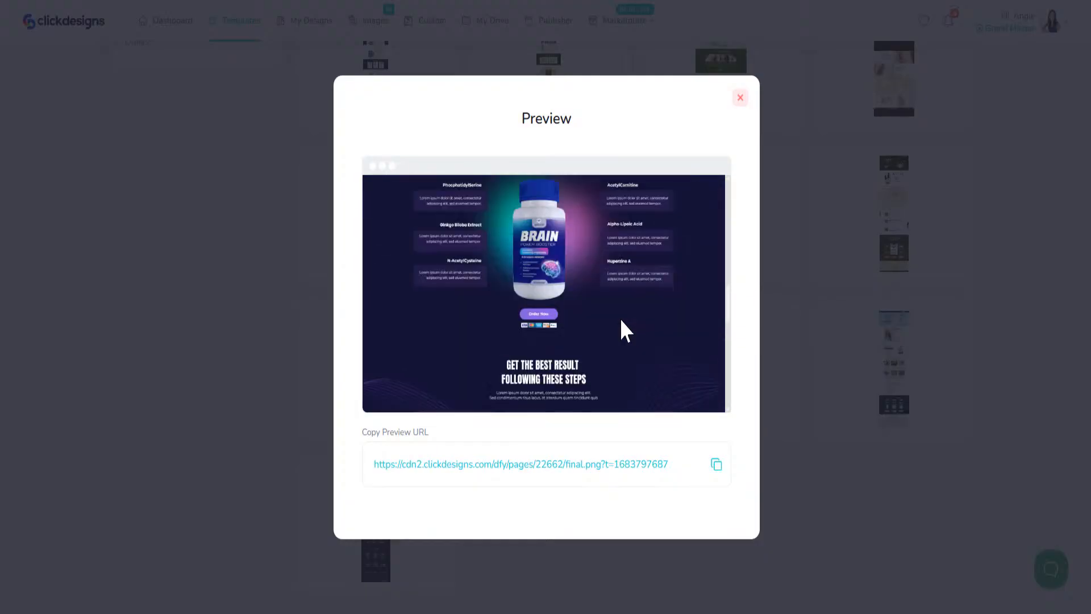
click(741, 98)
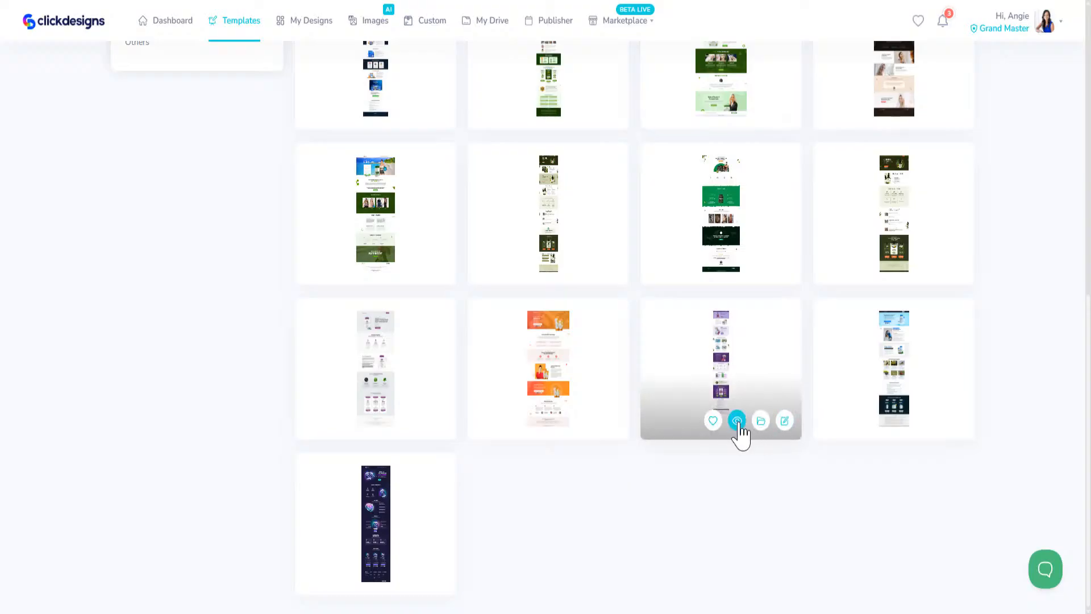
click(737, 422)
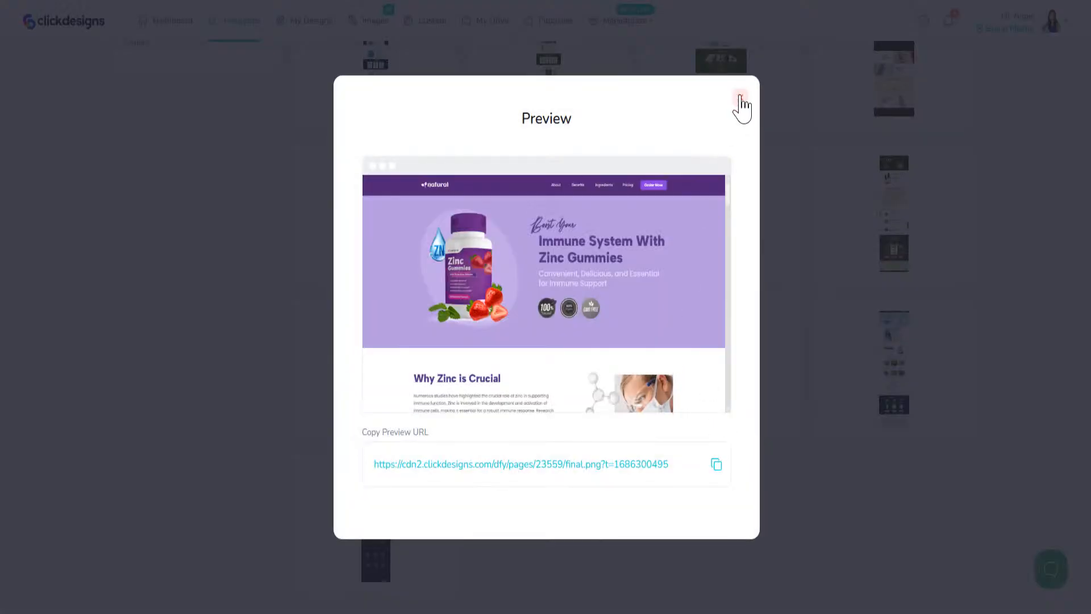
click(740, 98)
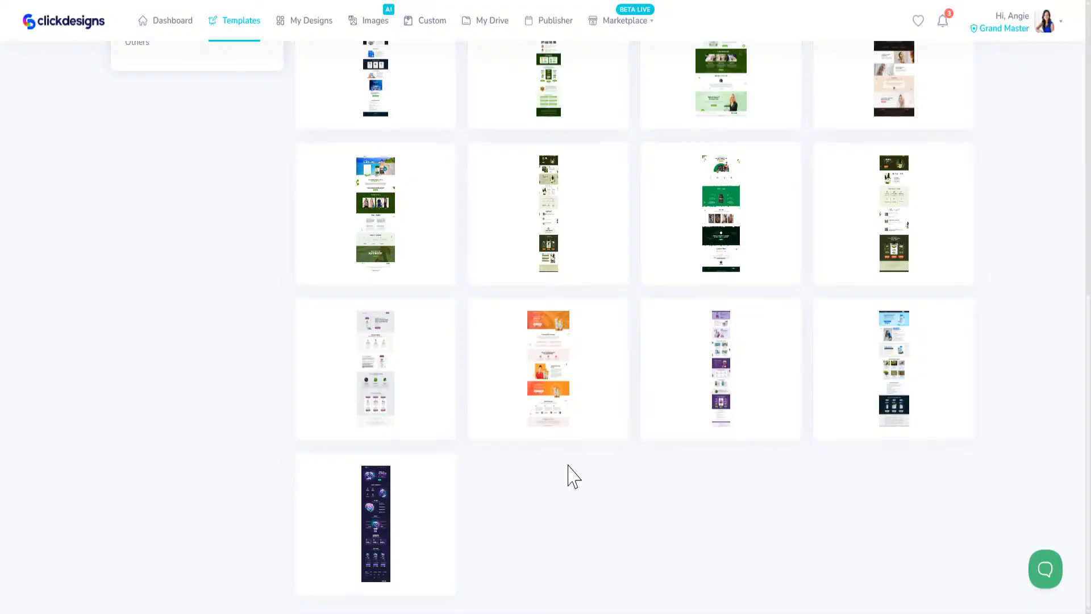
- Preview the teal Ruffles chips product launch template, look through its sections and close the preview
scroll(574, 477, up, 5)
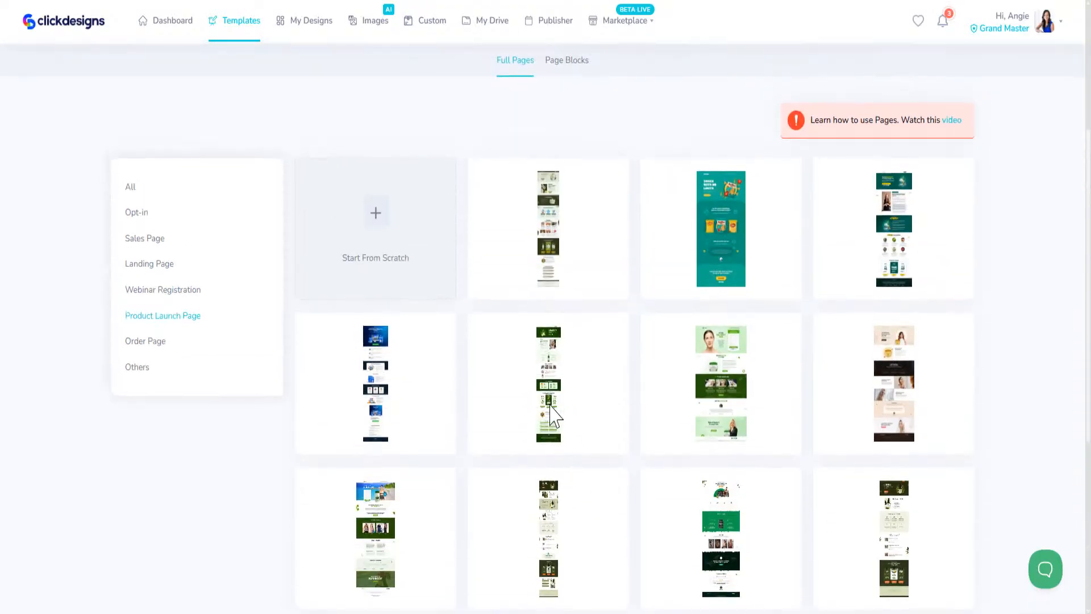
mouse_move(442, 396)
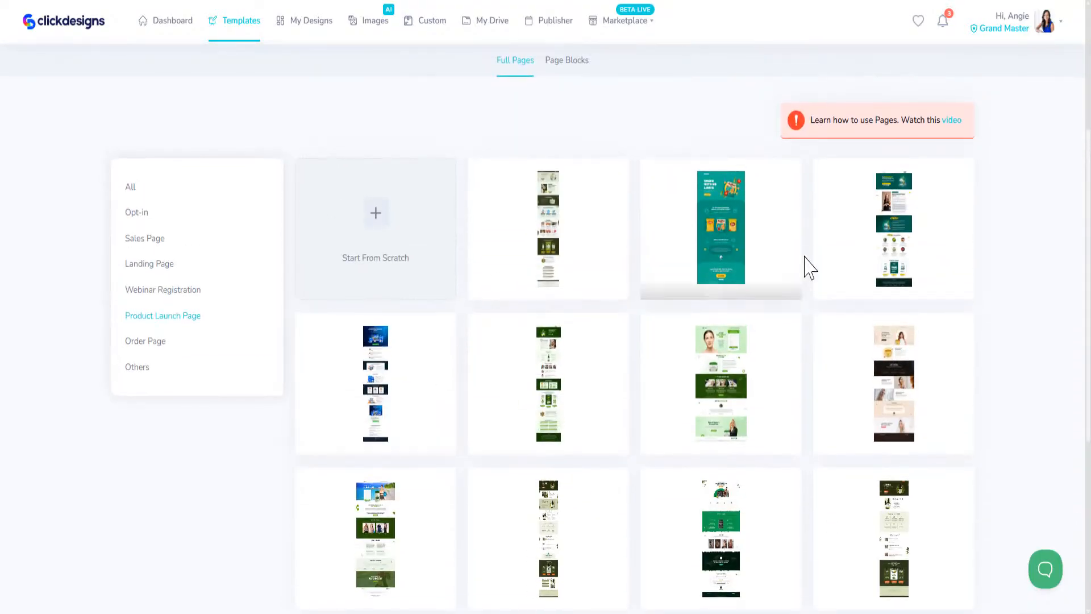
click(736, 281)
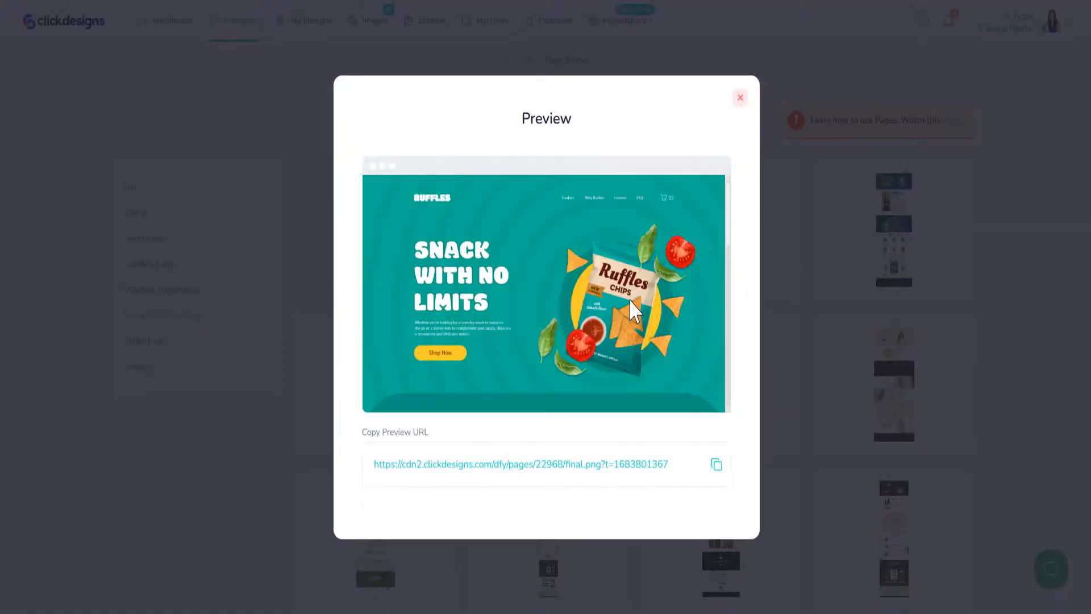
scroll(630, 304, down, 5)
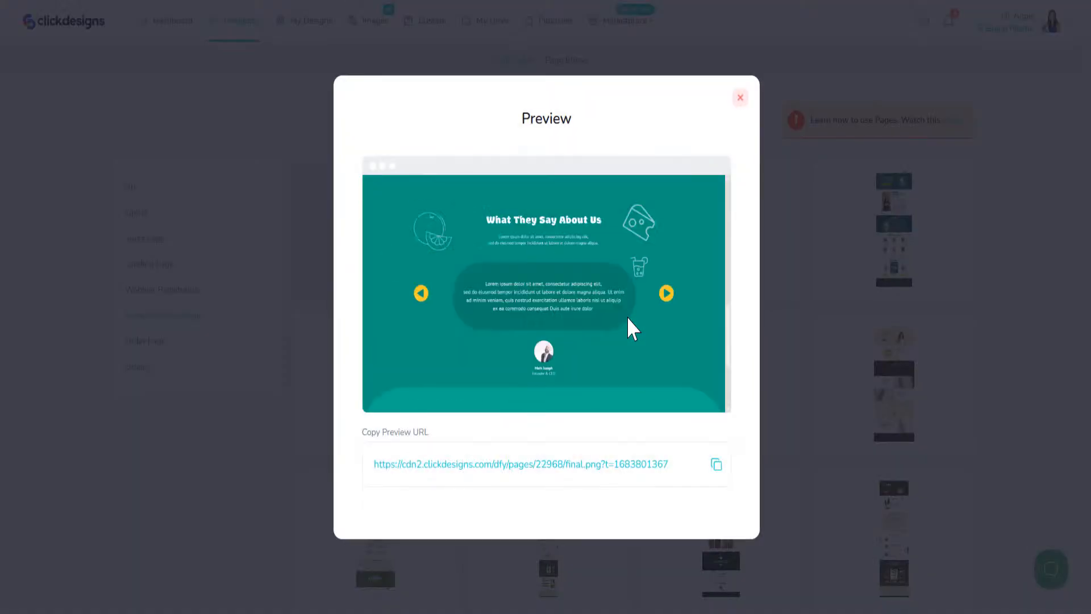
scroll(628, 316, up, 3)
click(740, 98)
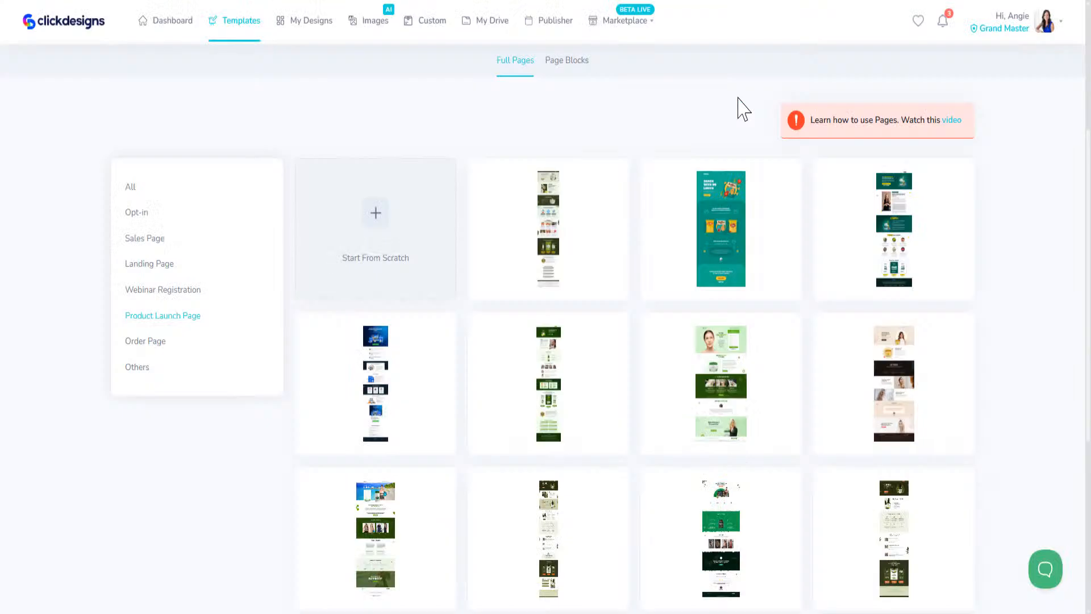
- Filter the full-page templates by Sales Page, look through the dark AI audio technology template's preview and close it
click(155, 265)
click(147, 240)
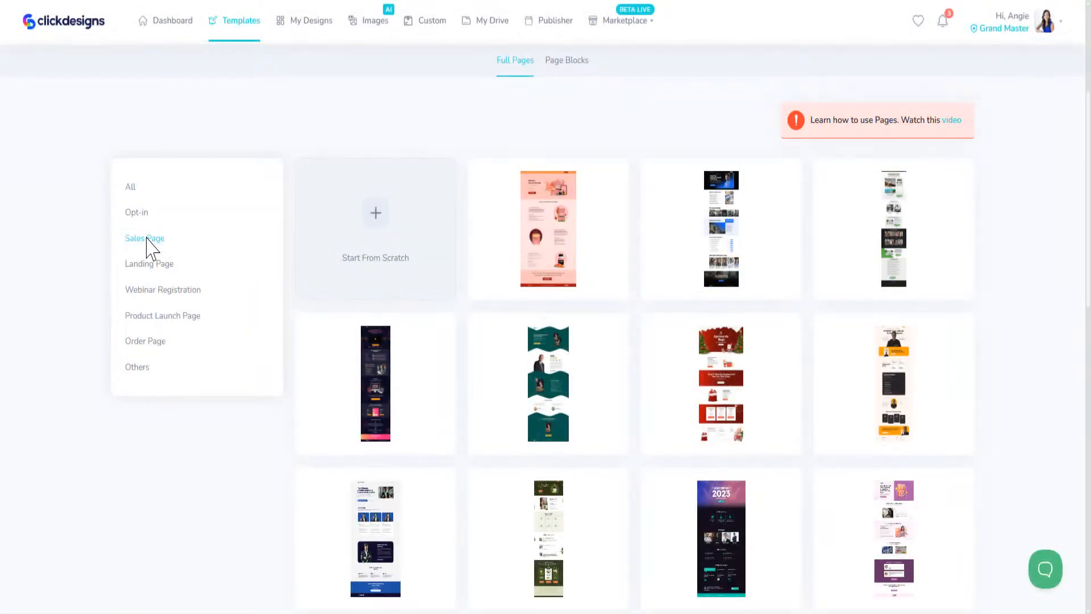
click(392, 436)
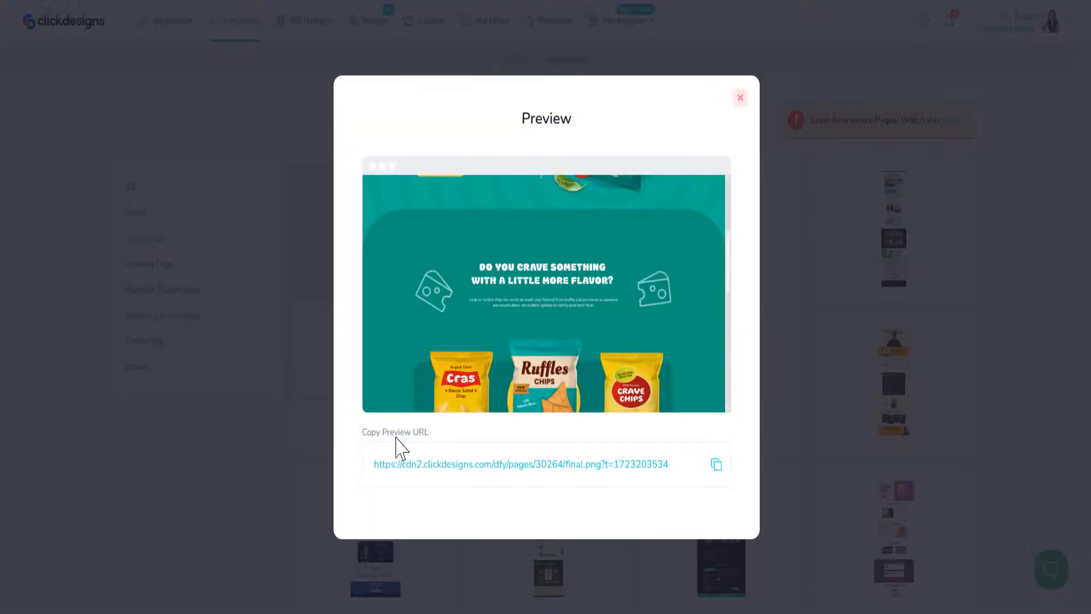
scroll(632, 322, up, 10)
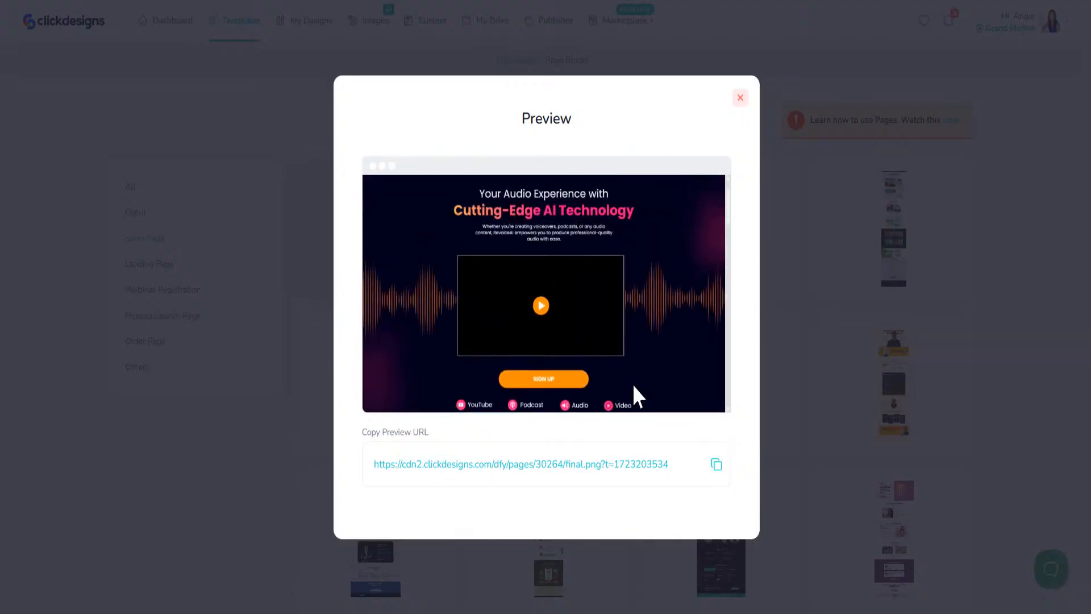
scroll(570, 339, down, 10)
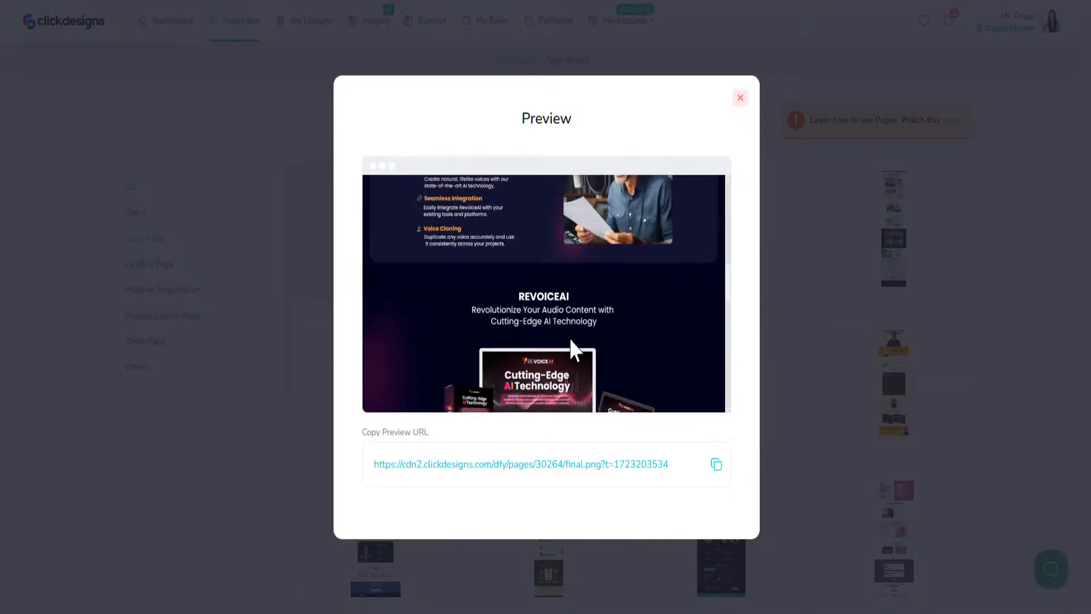
click(740, 98)
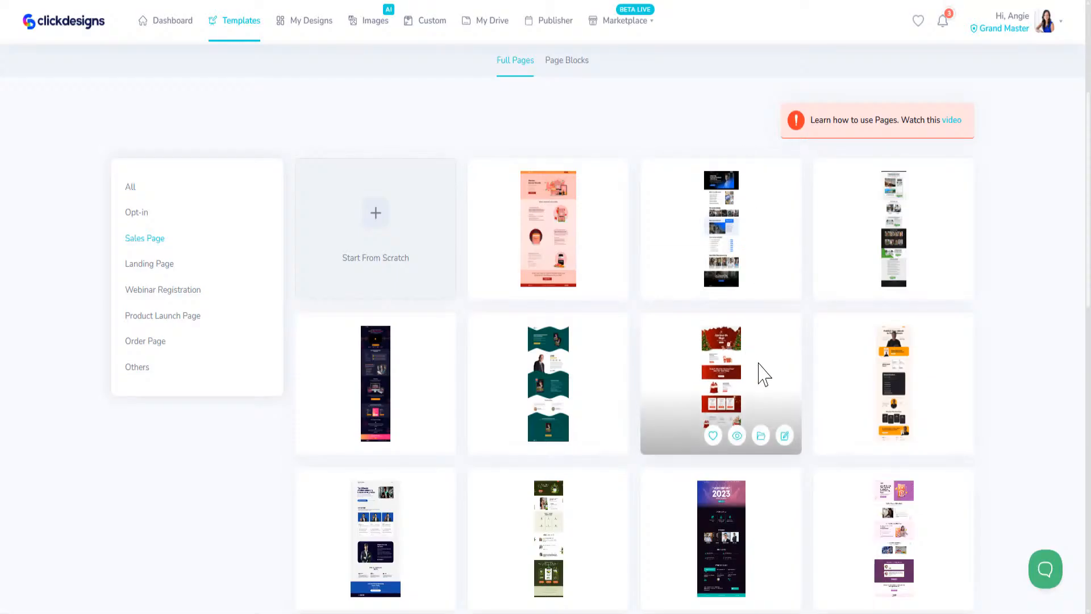
- Browse to the end of the sales page templates, preview the black marketing course template and close the preview
scroll(762, 373, down, 8)
scroll(762, 348, down, 6)
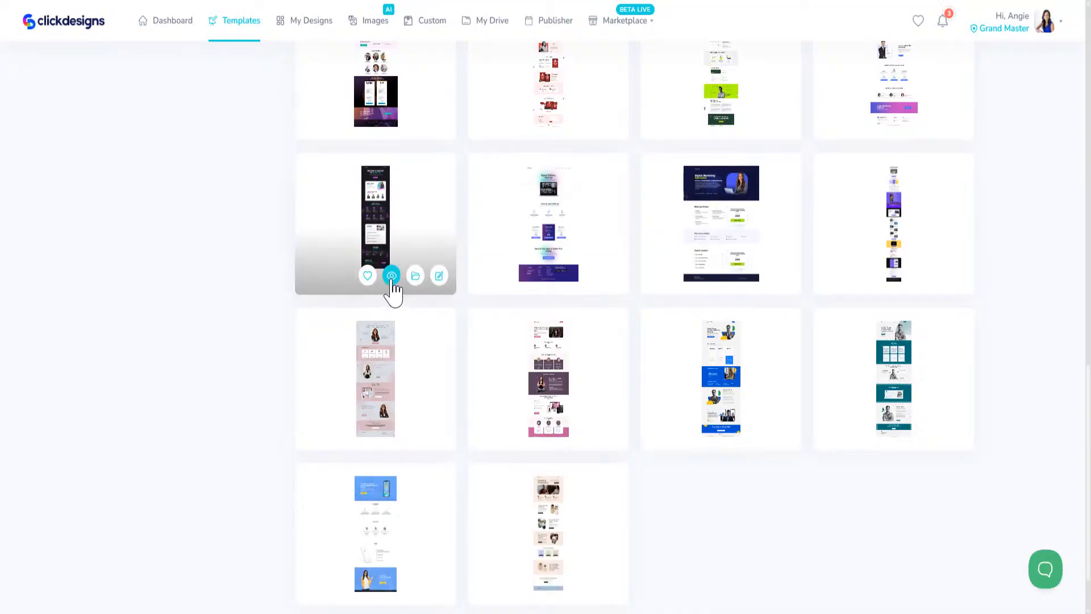
click(391, 276)
scroll(620, 291, up, 3)
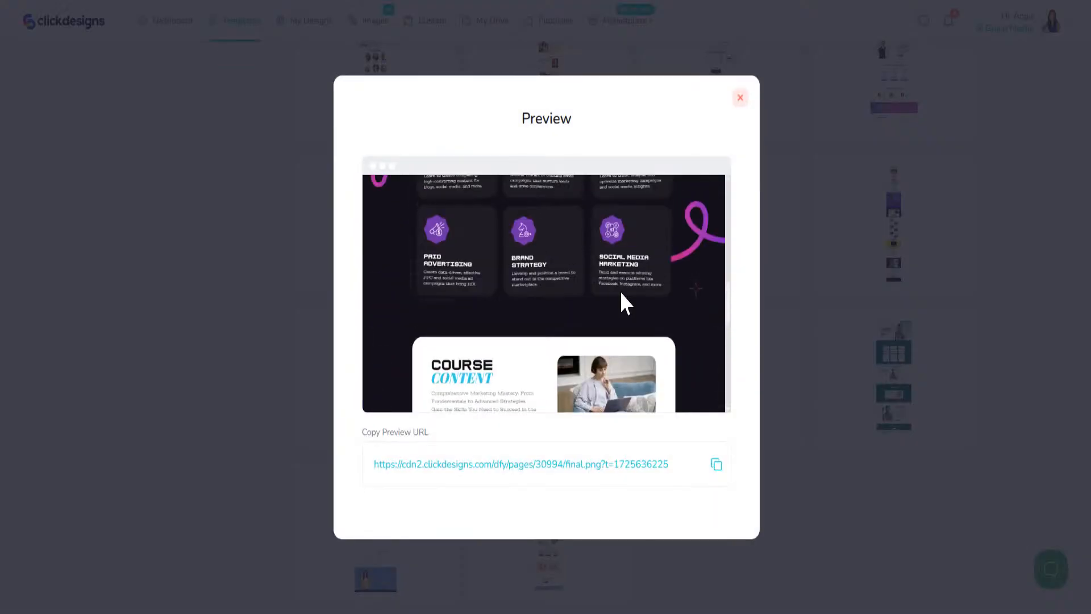
click(740, 98)
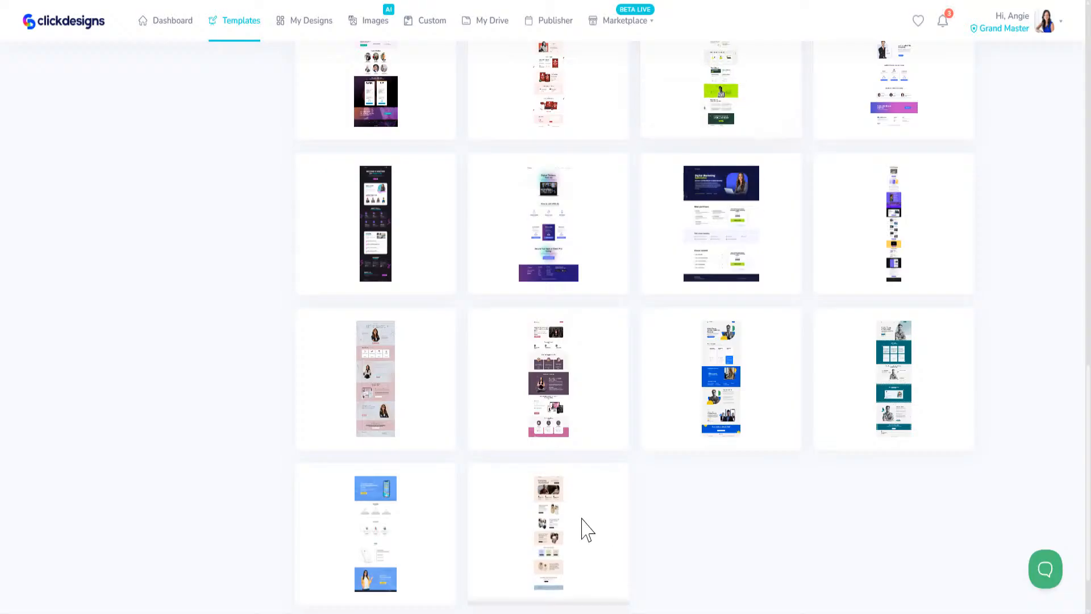
- Return to the first sales page templates, preview the Facebook Advertising course template, close the preview and open that template for editing
scroll(686, 537, up, 7)
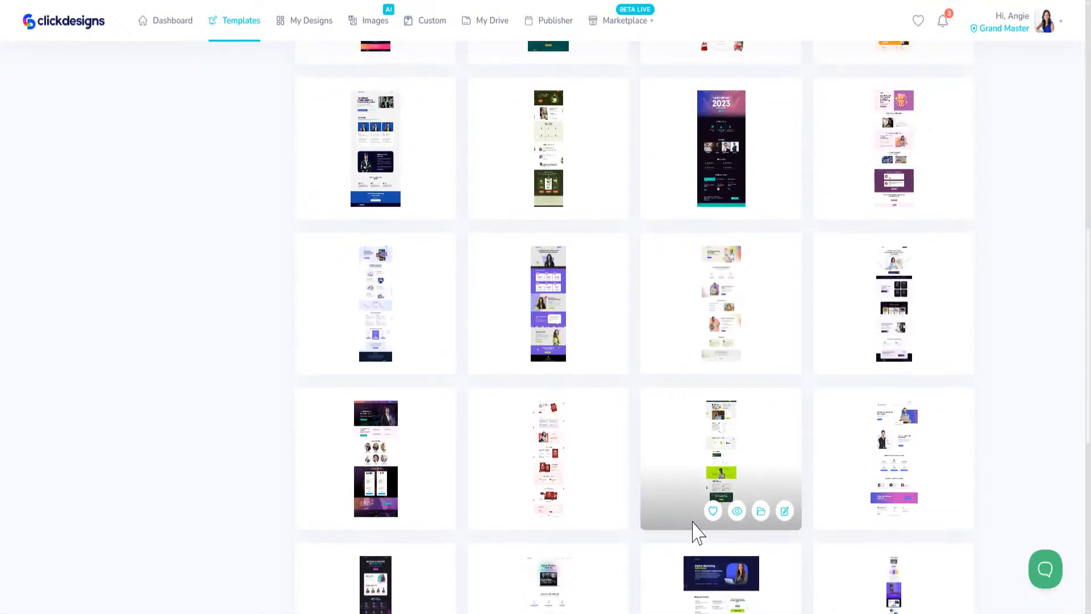
scroll(699, 534, up, 4)
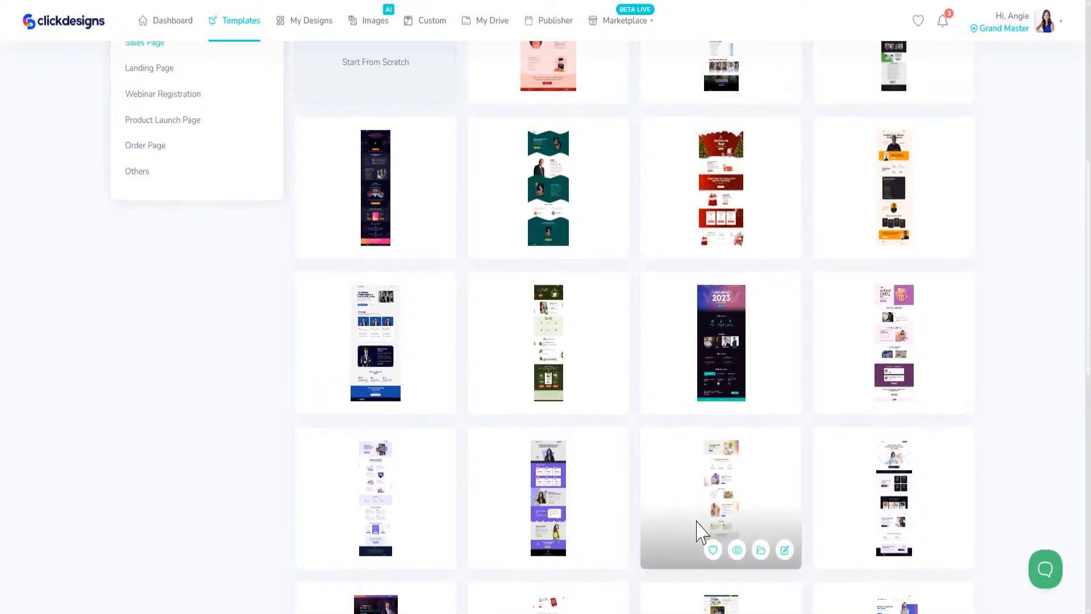
scroll(690, 470, up, 5)
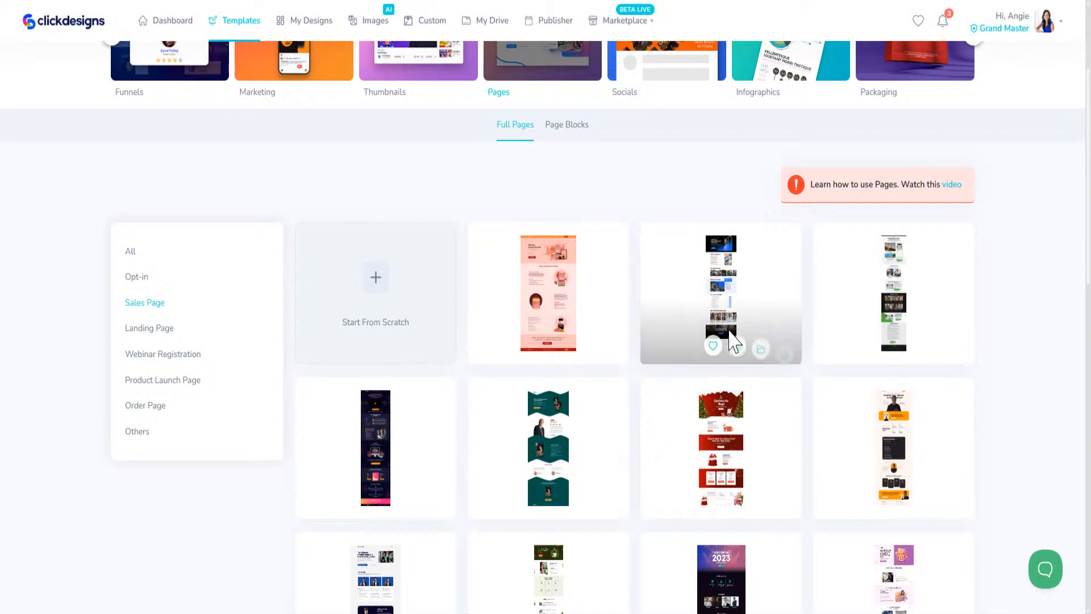
click(738, 346)
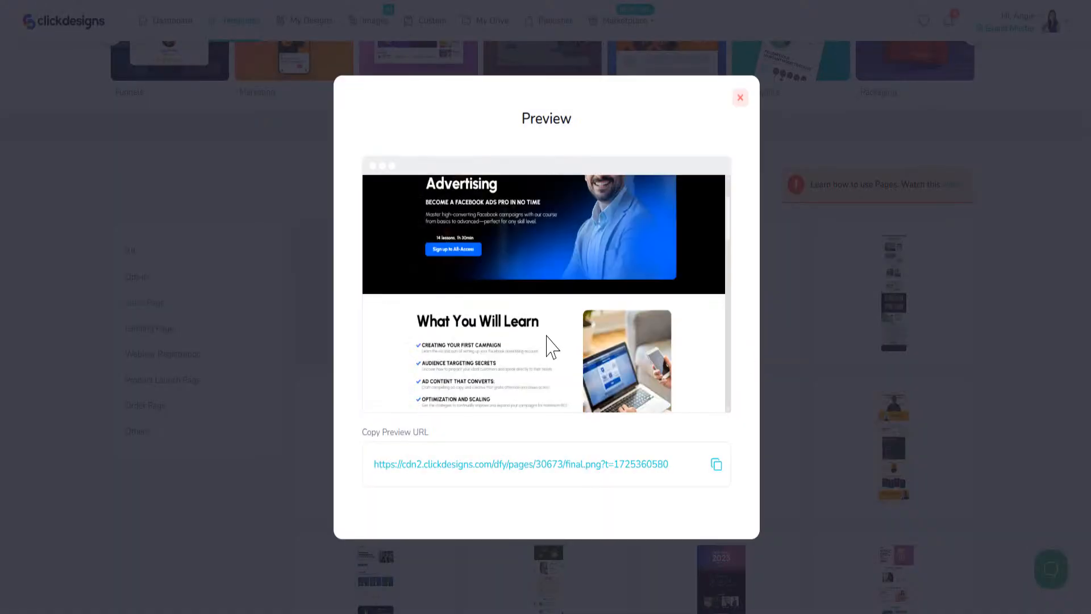
scroll(547, 337, down, 5)
scroll(547, 340, up, 6)
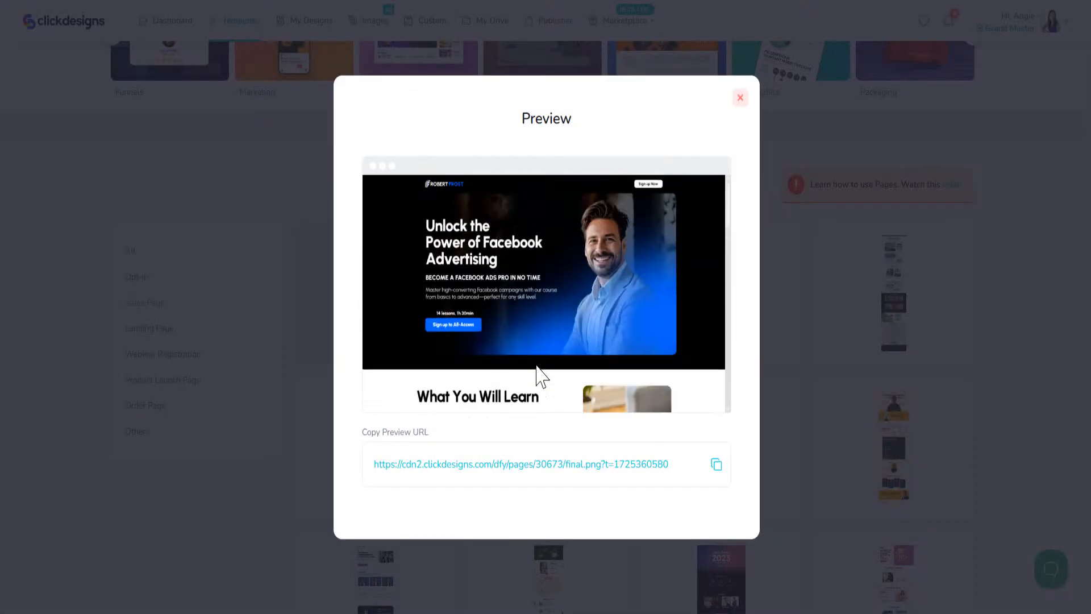
click(739, 99)
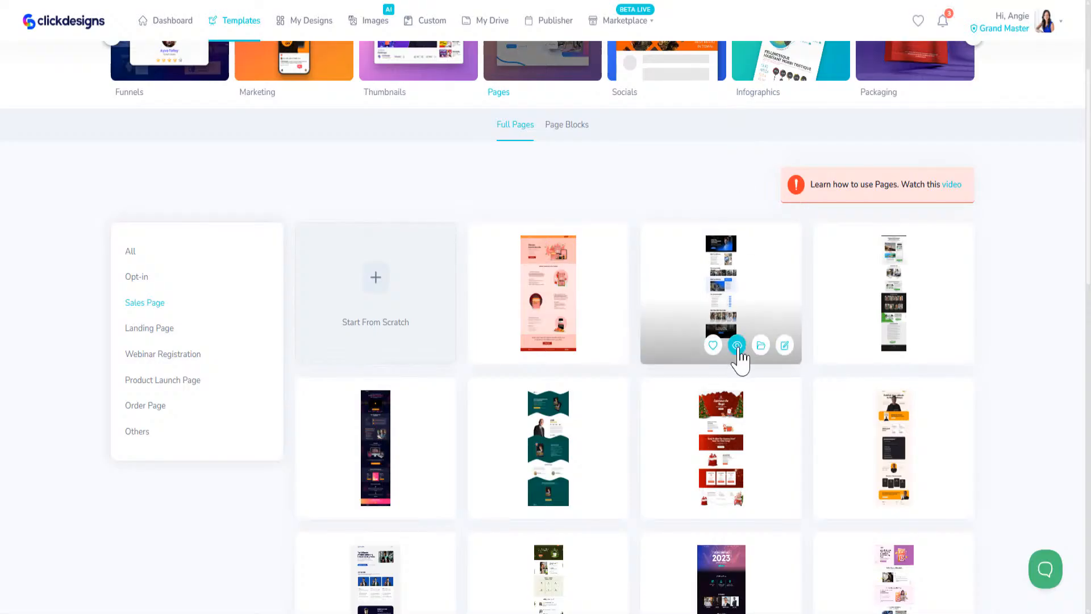
click(784, 346)
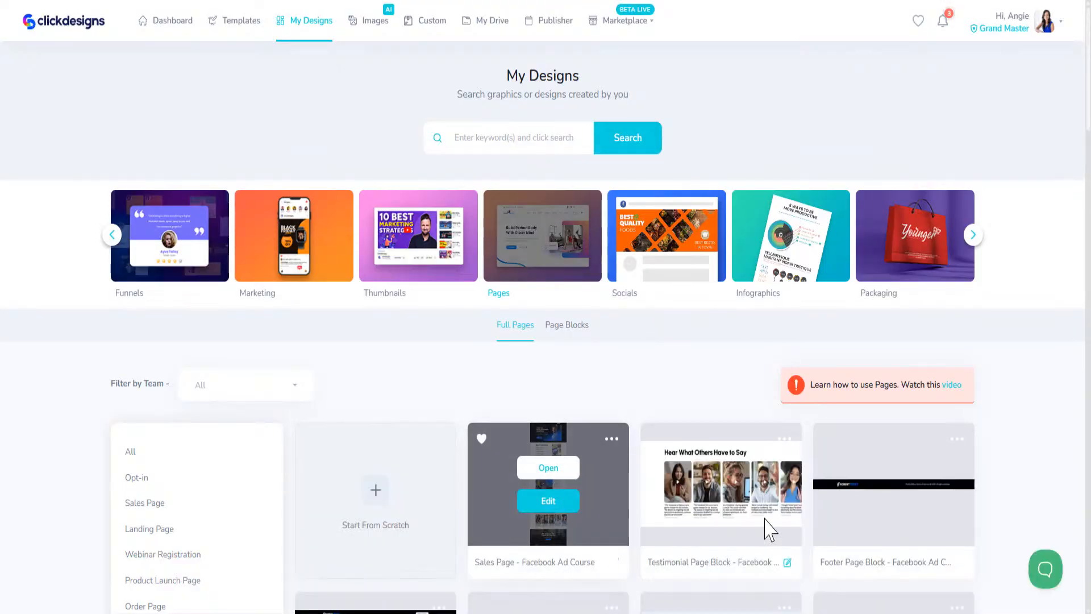
- Look over the Facebook Ad Course page blocks in My Designs and open the Header Page Block for editing
scroll(607, 393, down, 1)
scroll(608, 394, down, 4)
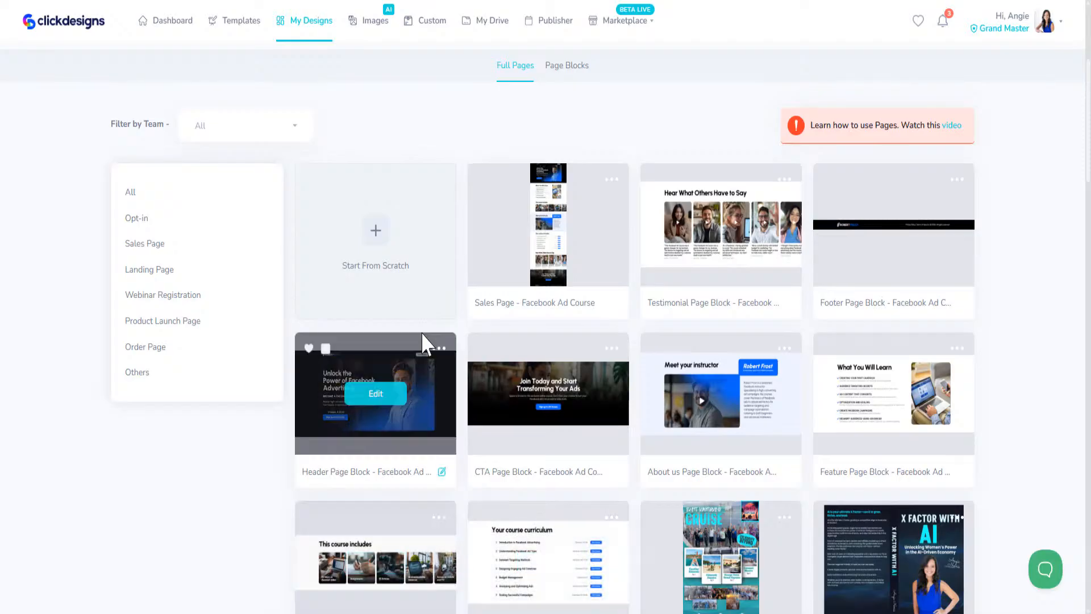
scroll(1054, 324, down, 1)
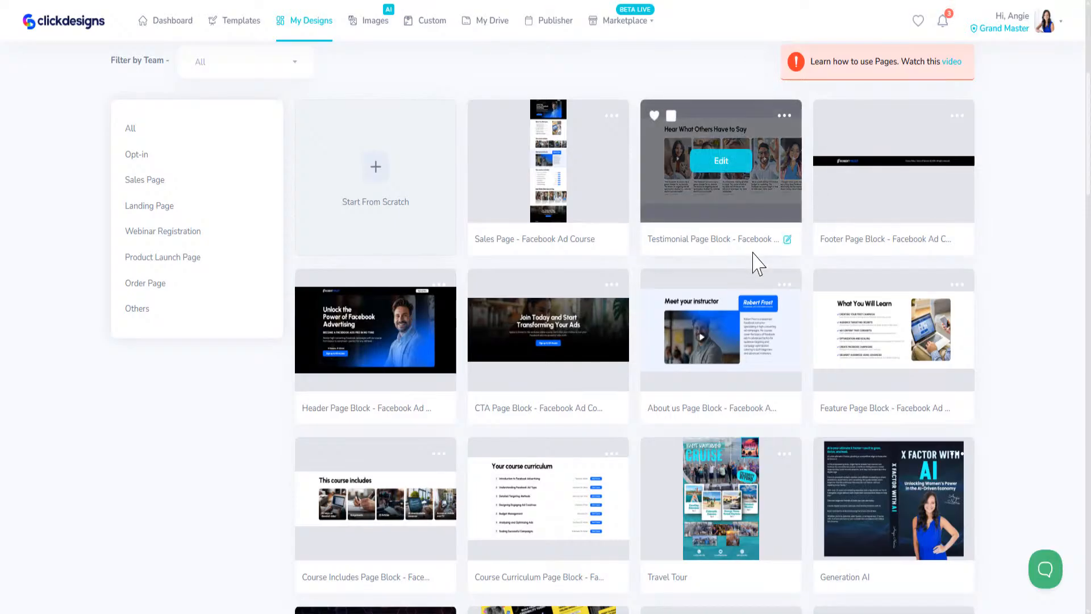
mouse_move(418, 334)
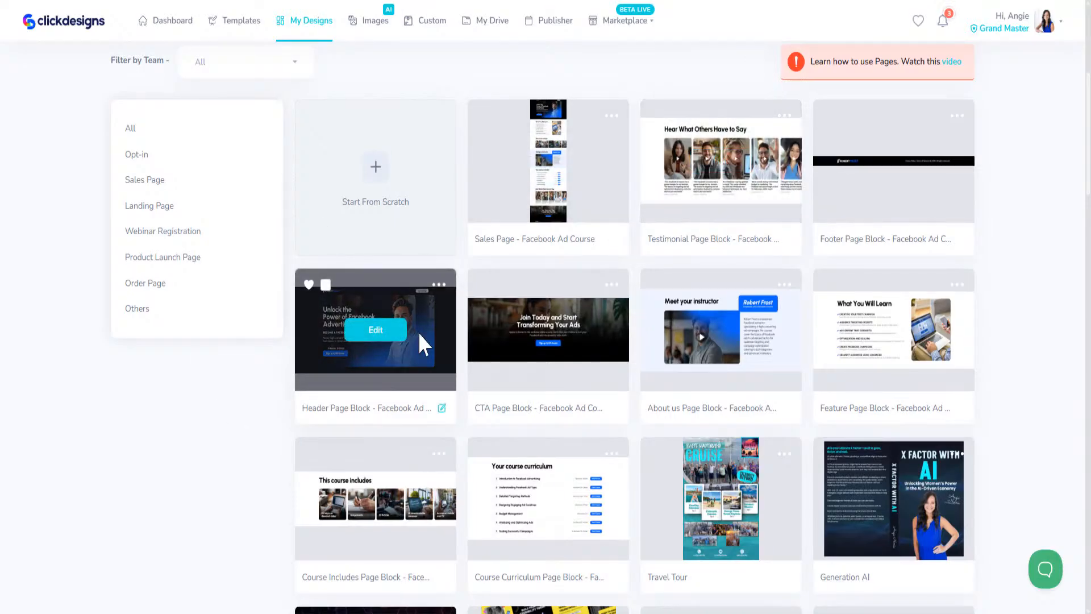
click(385, 336)
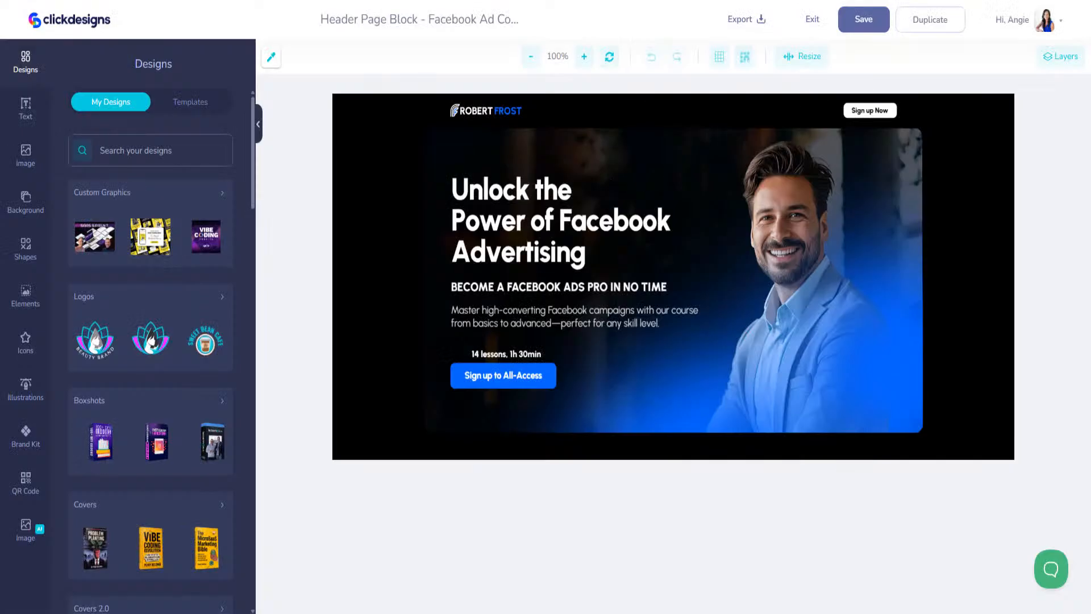
- Switch to the ChatGPT window with the landing page copy, enlarge it over the editor, and go back to the prompt above the headline
key(alt+Tab)
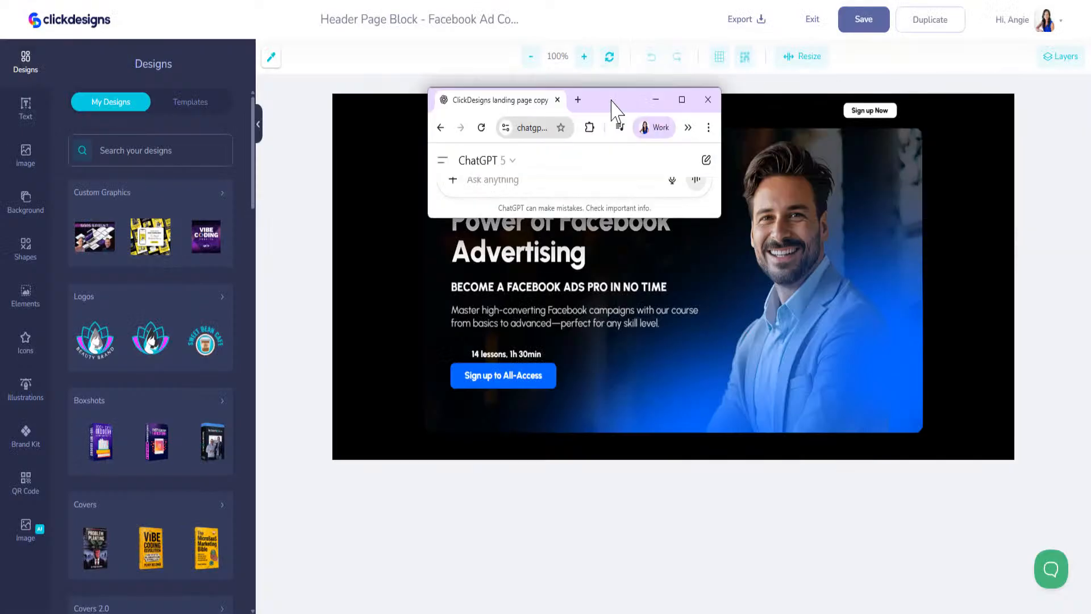
drag(616, 87, 616, 0)
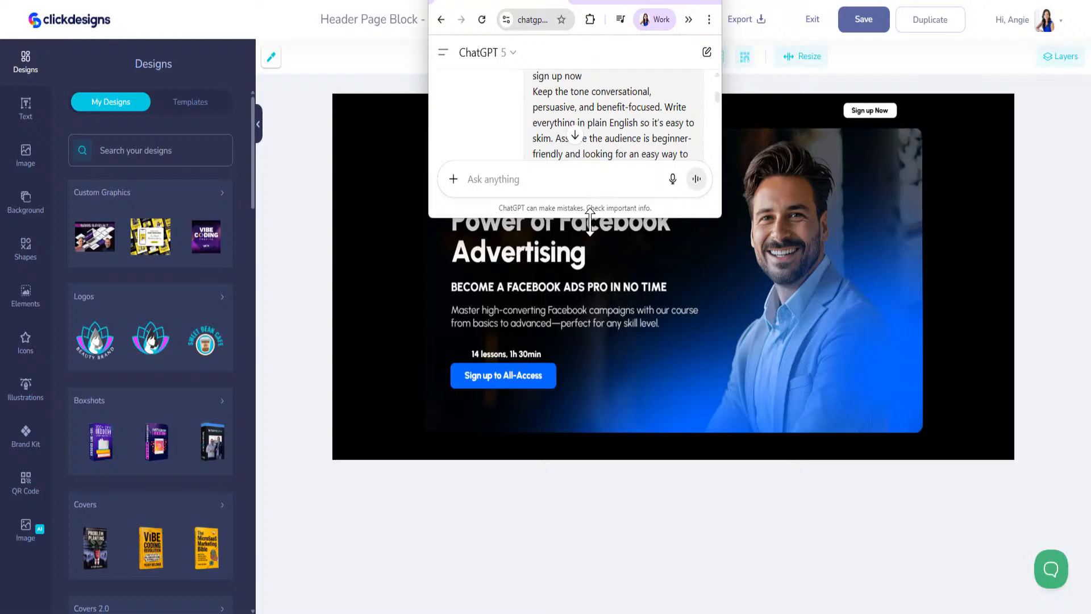
drag(590, 219, 550, 584)
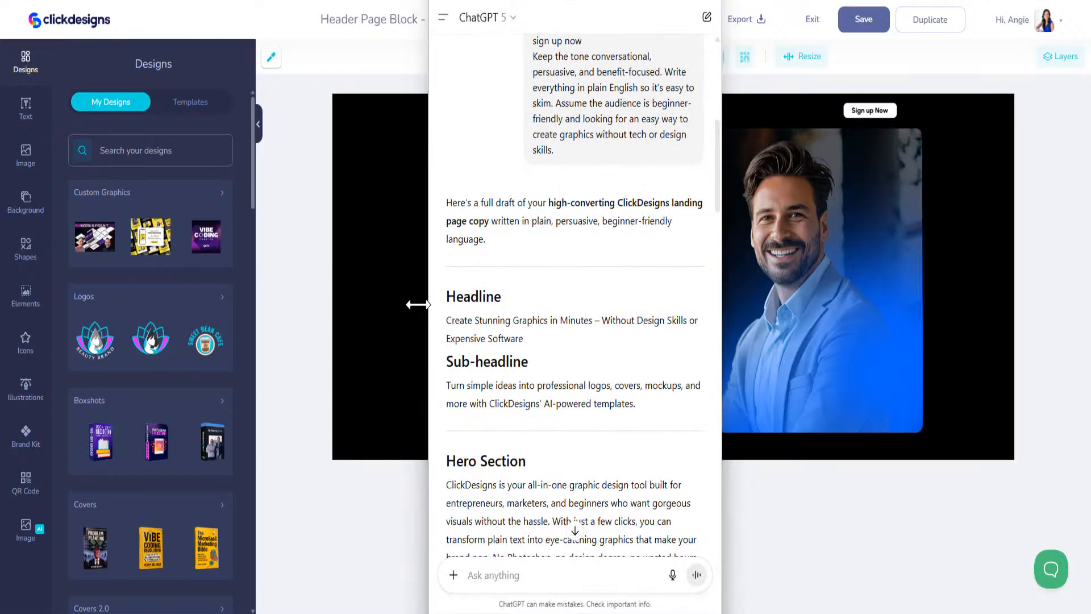
drag(425, 304, 101, 306)
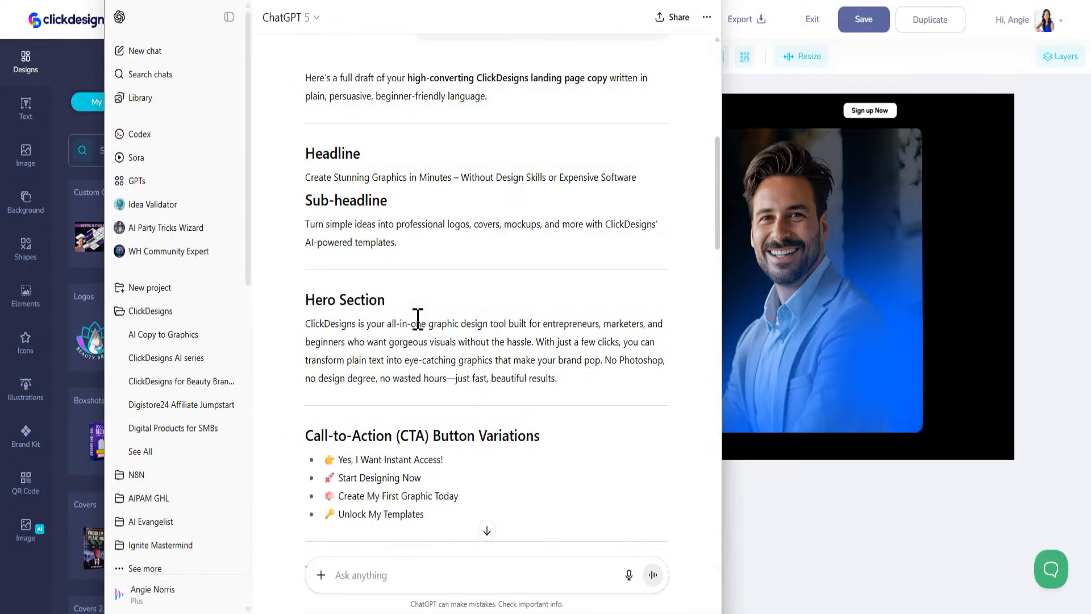
scroll(528, 292, up, 7)
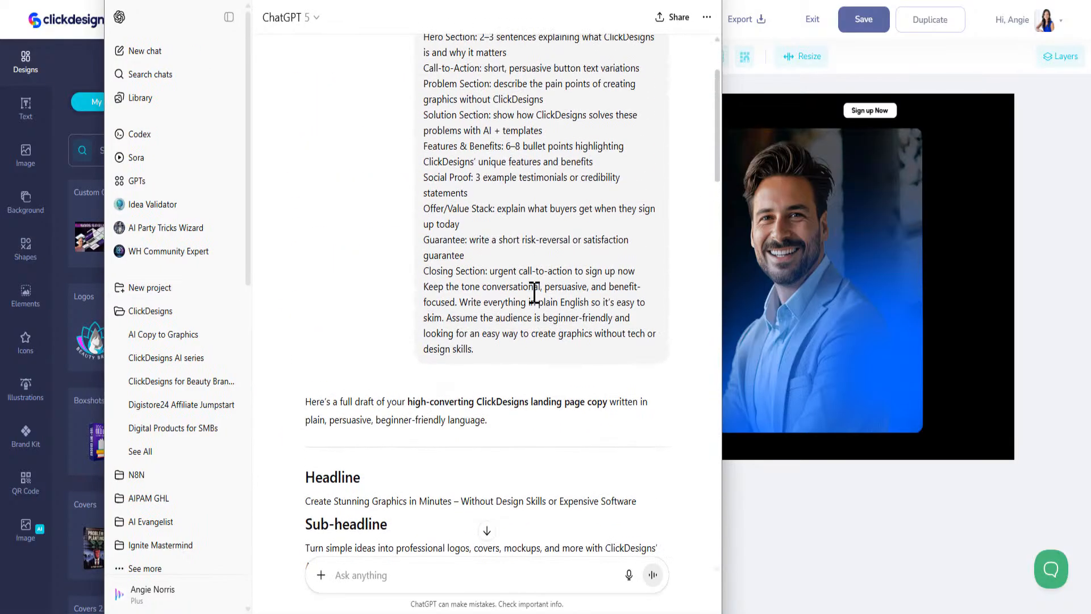
- Copy the headline text from ChatGPT's landing page copy and move the ChatGPT window off the ClickDesigns editor
scroll(528, 291, up, 1)
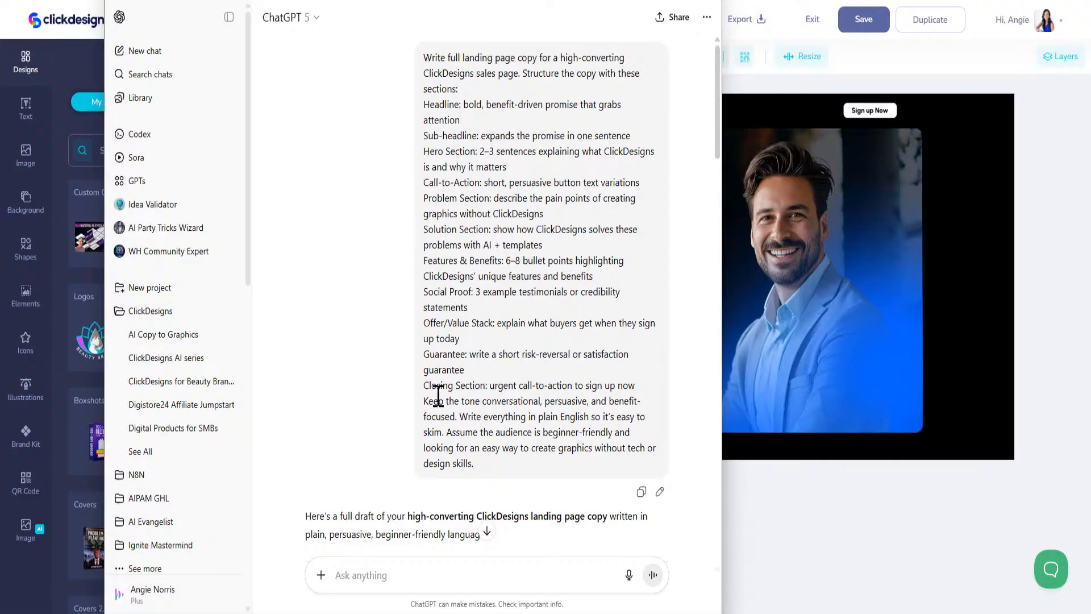
scroll(506, 250, down, 7)
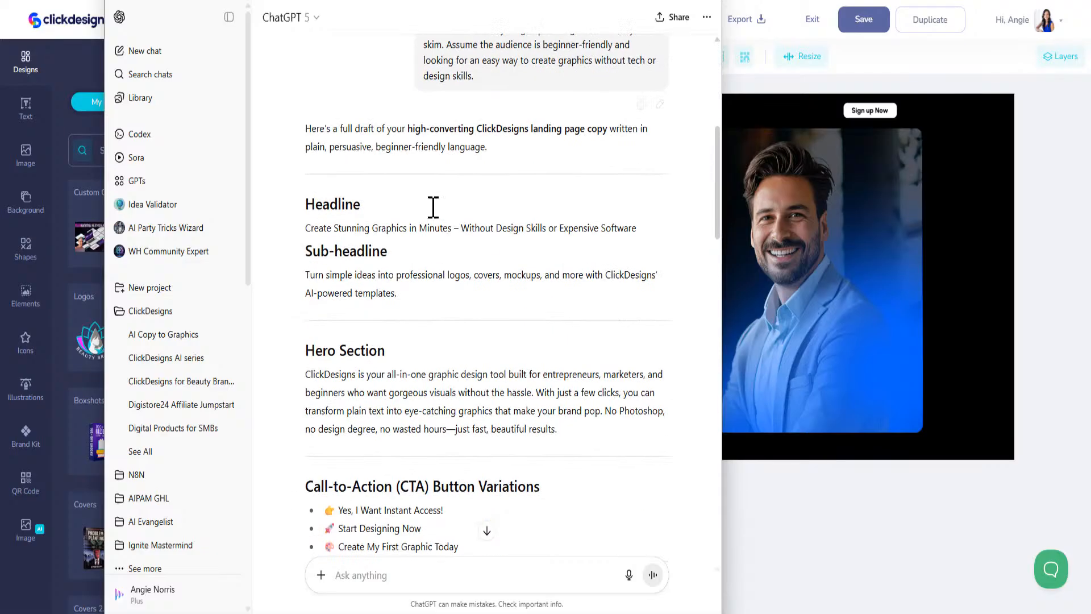
scroll(480, 453, down, 4)
scroll(451, 450, up, 2)
scroll(409, 182, up, 1)
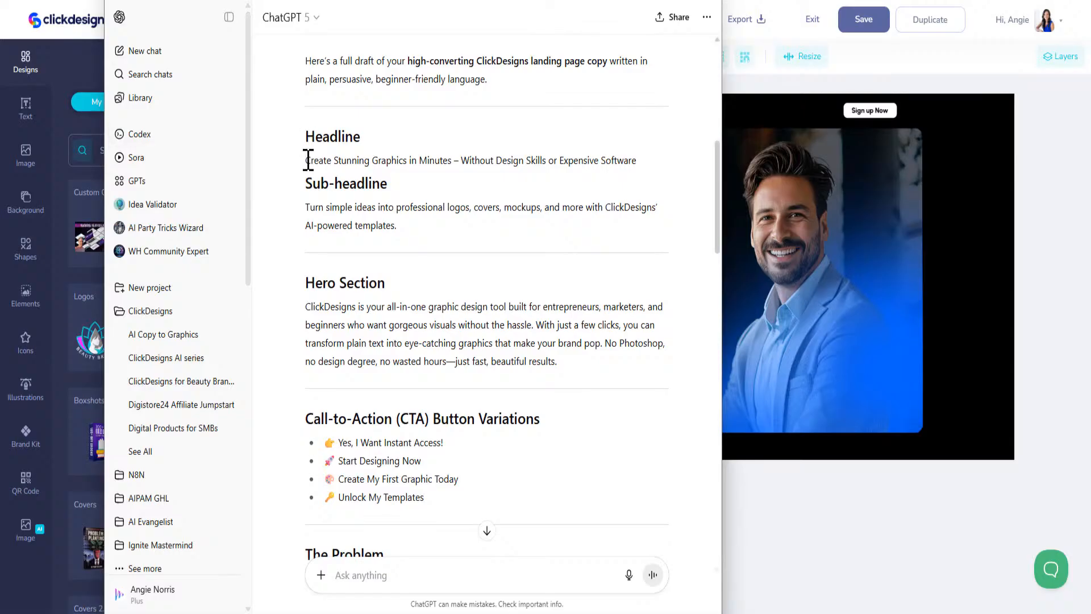
drag(307, 160, 645, 167)
key(ctrl+c)
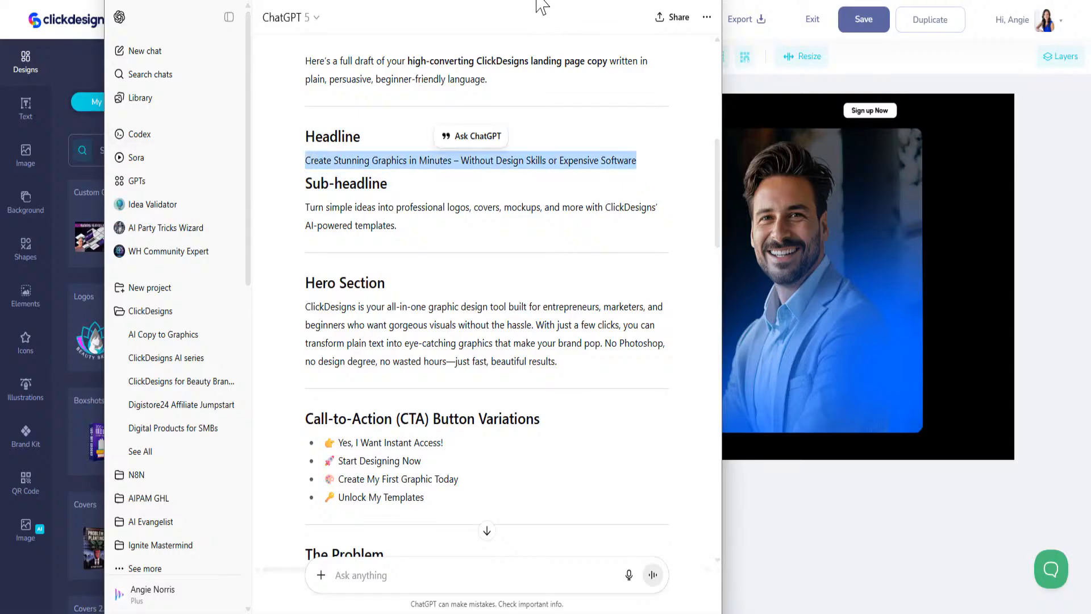
drag(540, 1, 1014, 0)
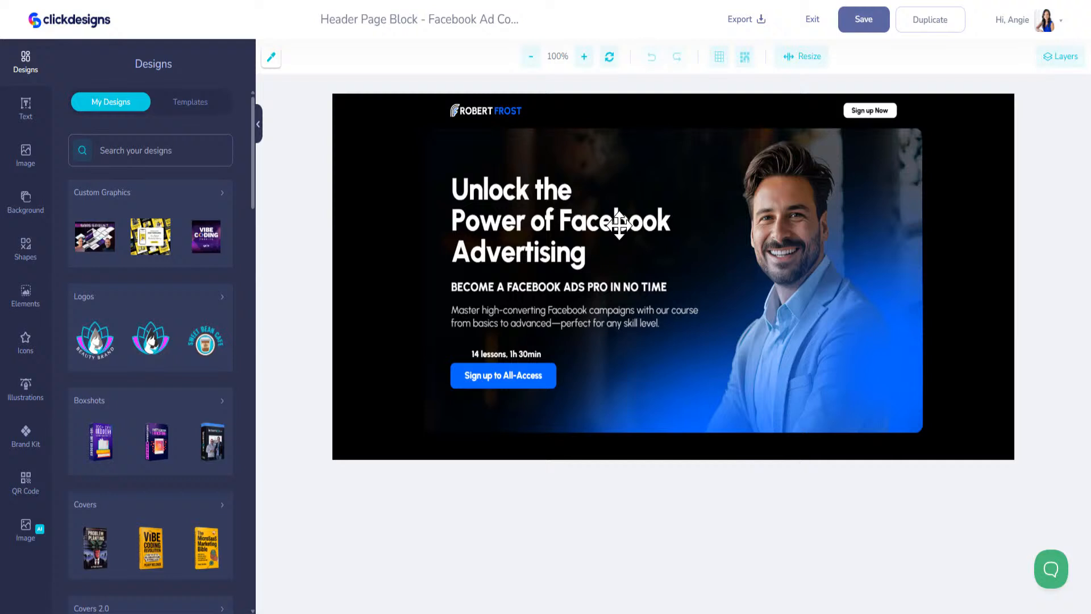
- Replace the main heading with "Create Stunning Graphics in Minutes – Without Design Skills or Expensive Software" and wrap it to fit beside the man's photo
click(557, 236)
drag(179, 231, 135, 176)
key(ctrl+v)
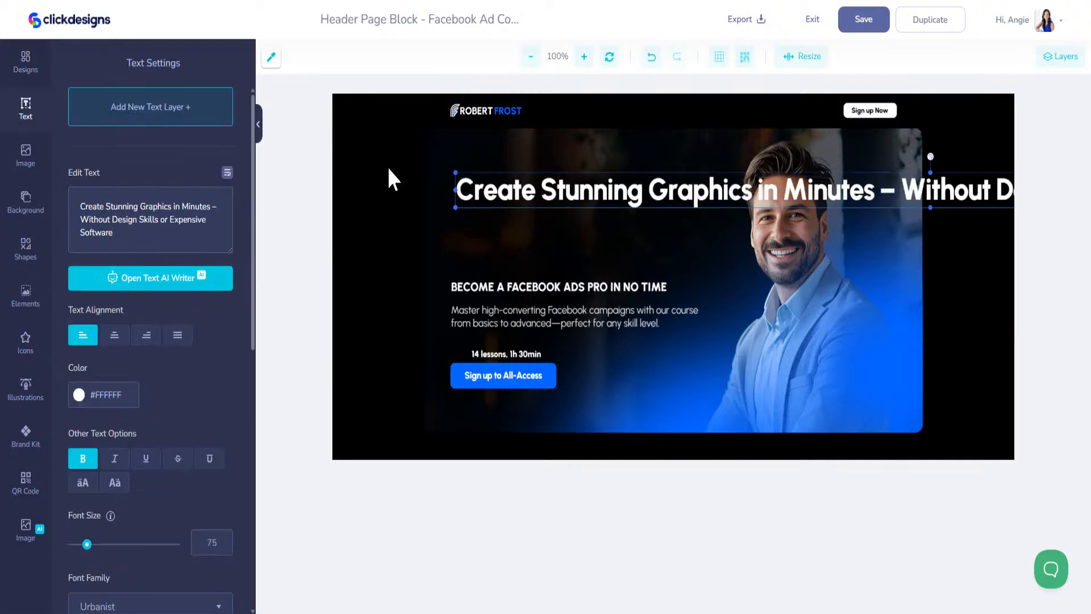
click(228, 174)
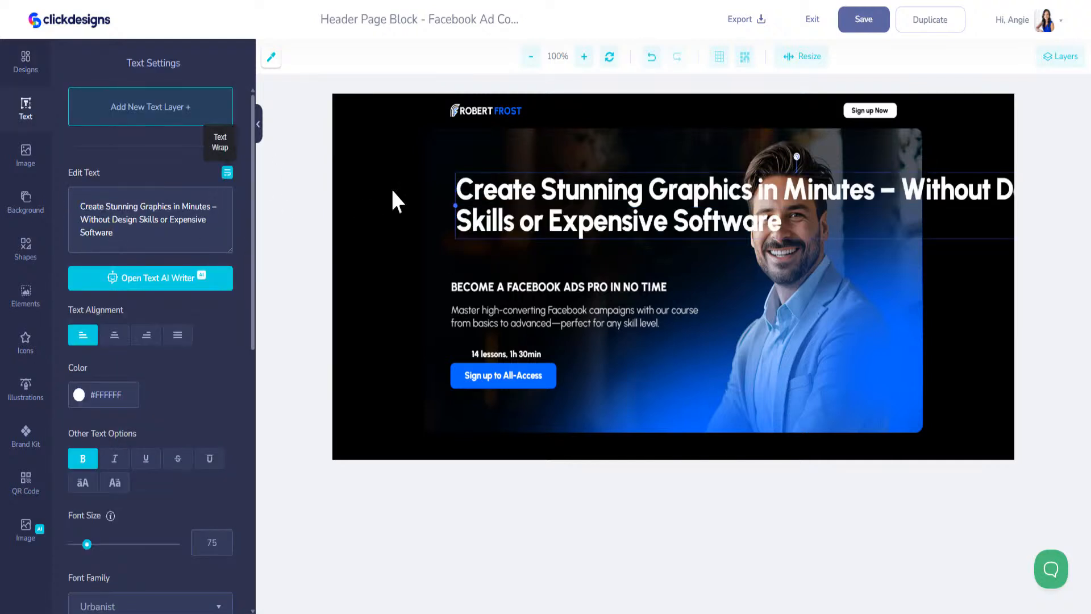
drag(455, 206, 736, 210)
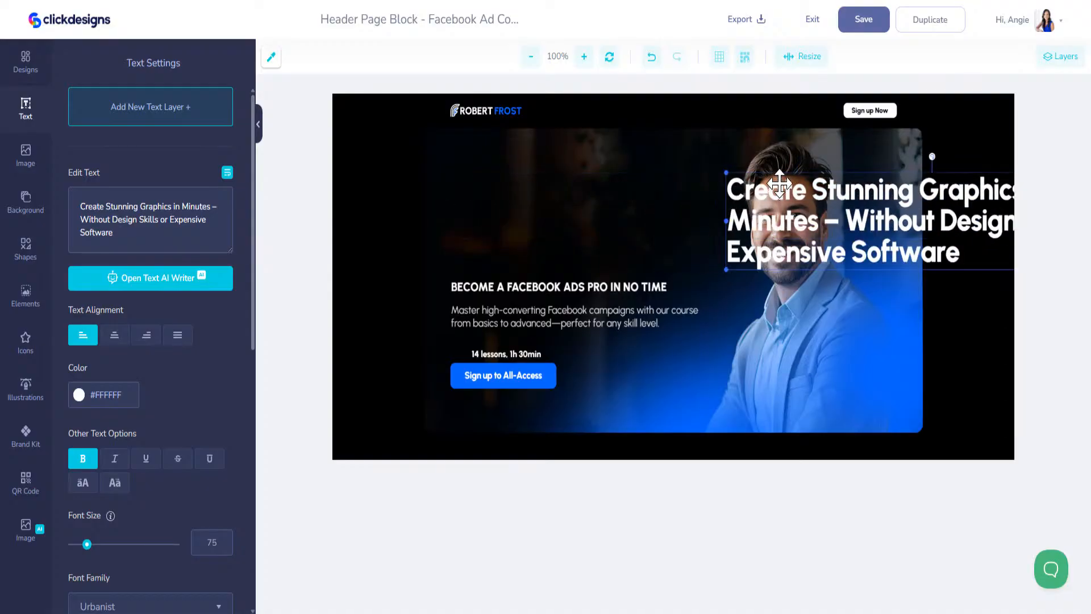
drag(776, 175, 503, 173)
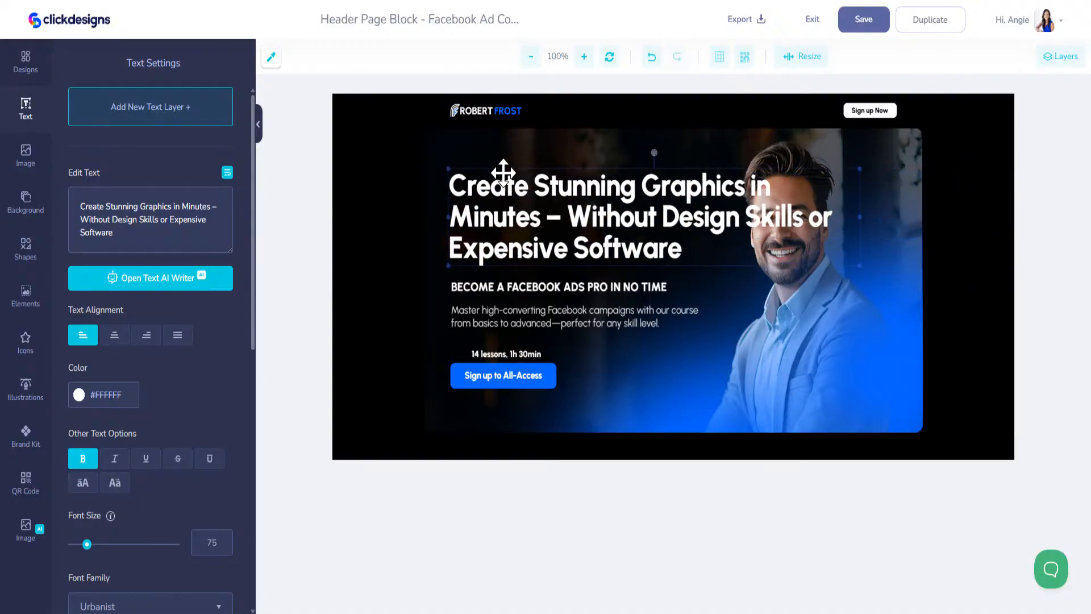
drag(858, 217, 741, 216)
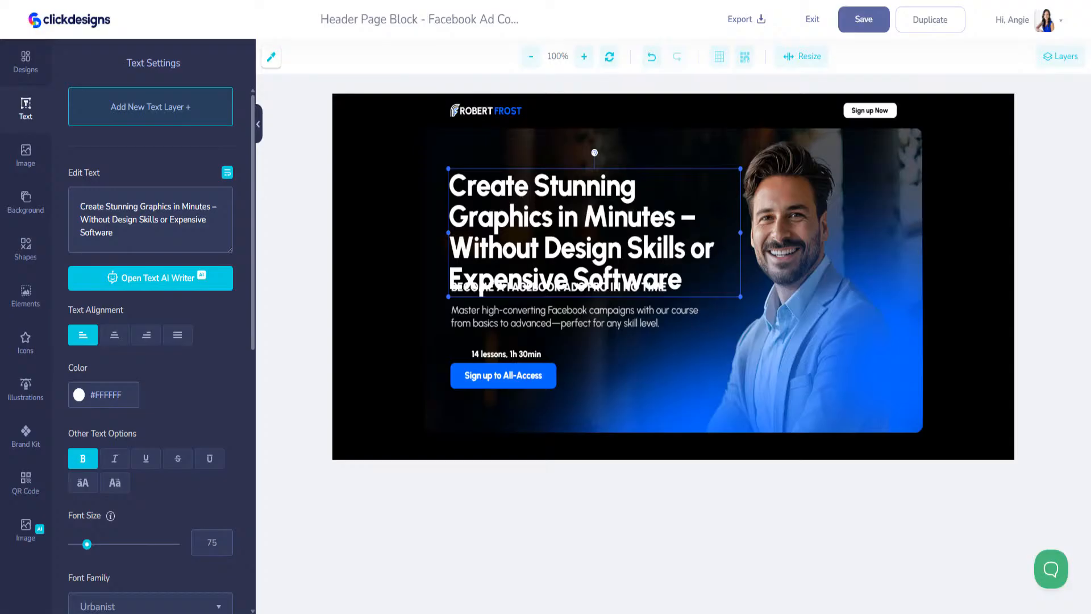
- Replace the paragraph under the heading with "Turn simple ideas into professional logos, covers, mockups, and more with ClickDesigns' AI-powered templates."
click(548, 324)
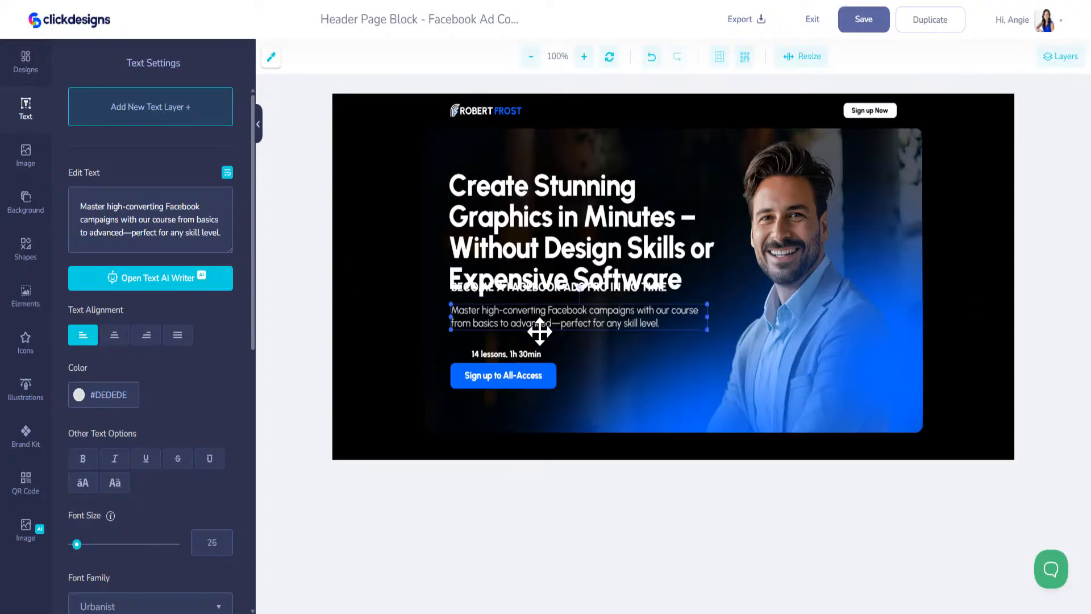
click(221, 233)
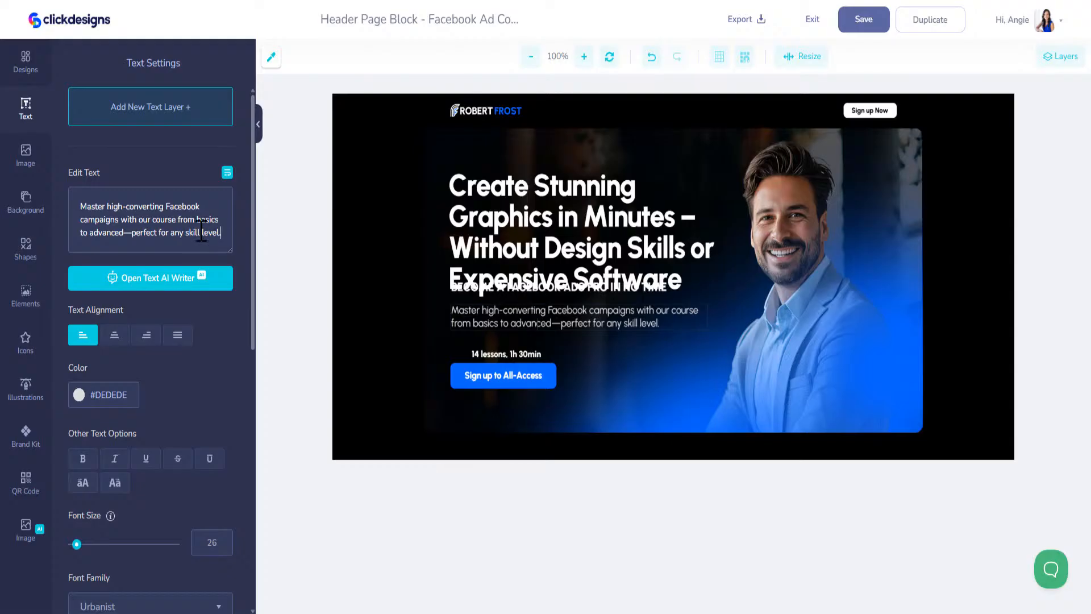
key(ctrl+a)
text(Turn simple ideas into professional logos, covers, mockups, and more with ClickDesigns' AI-powered templates.)
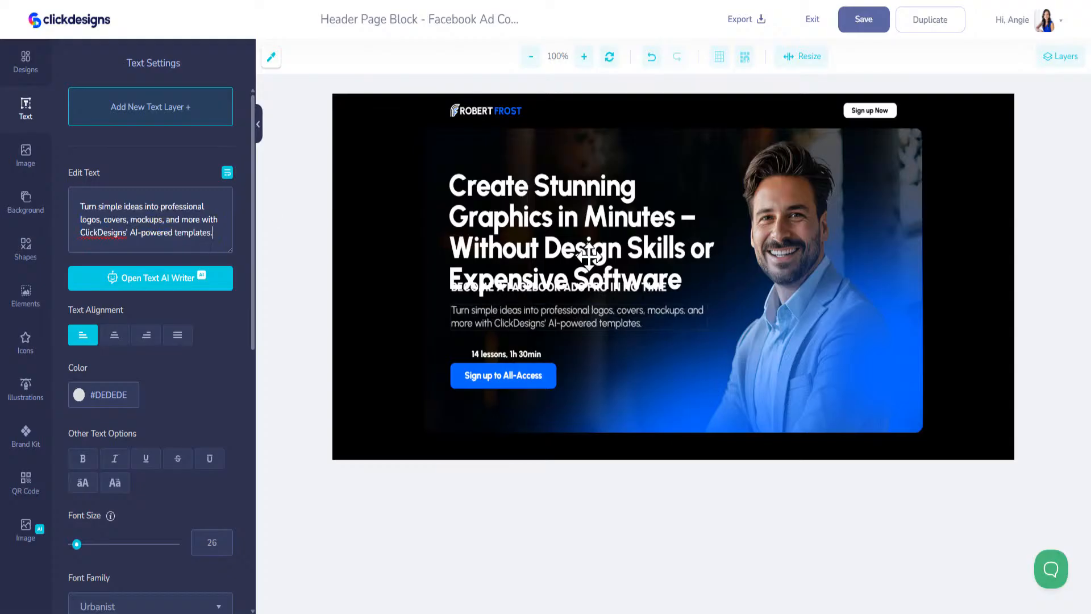
- Move the heading slightly down to line up with the paragraph and delete the "BECOME A FACEBOOK ADS PRO IN NO TIME" line
click(589, 257)
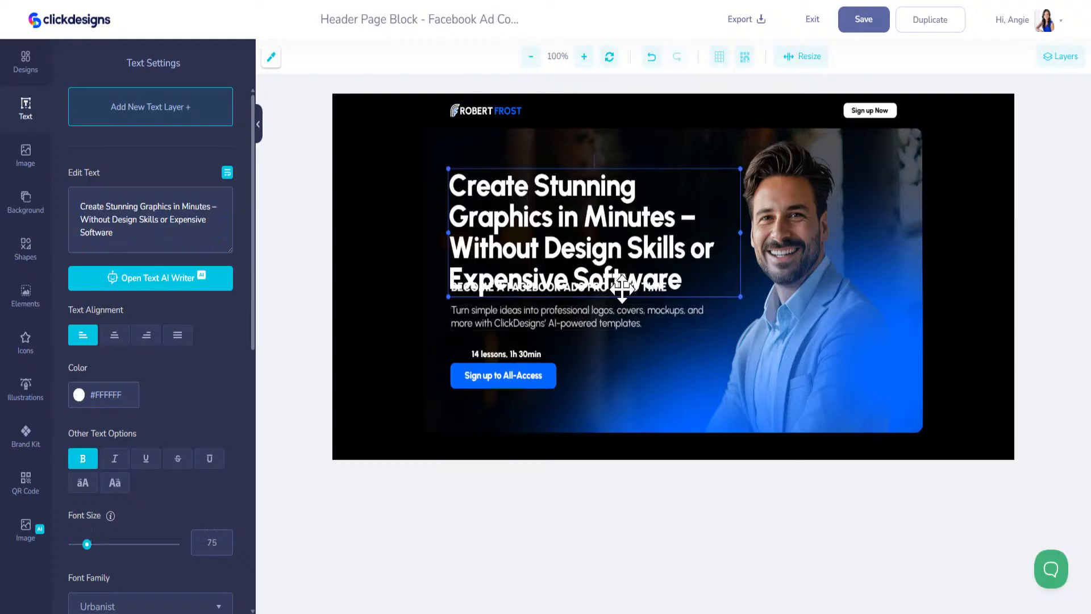
mouse_move(498, 275)
mouse_down()
mouse_move(500, 253)
mouse_move(516, 270)
mouse_up()
click(494, 287)
key(Delete)
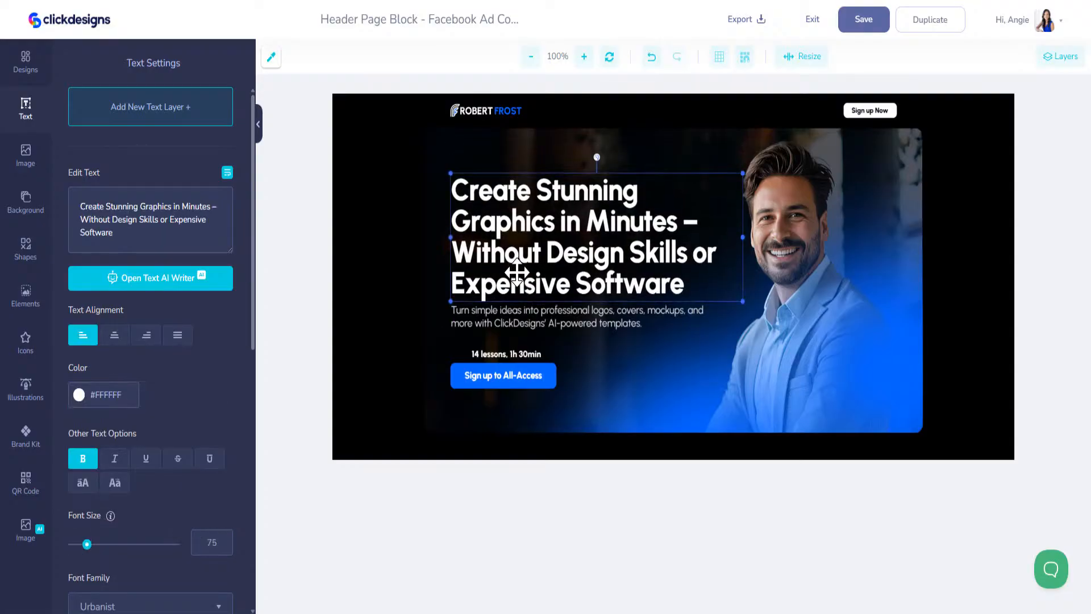
- Delete the template's logo and place a new white (#FFFFFF) text layer where it stood
click(501, 112)
key(Delete)
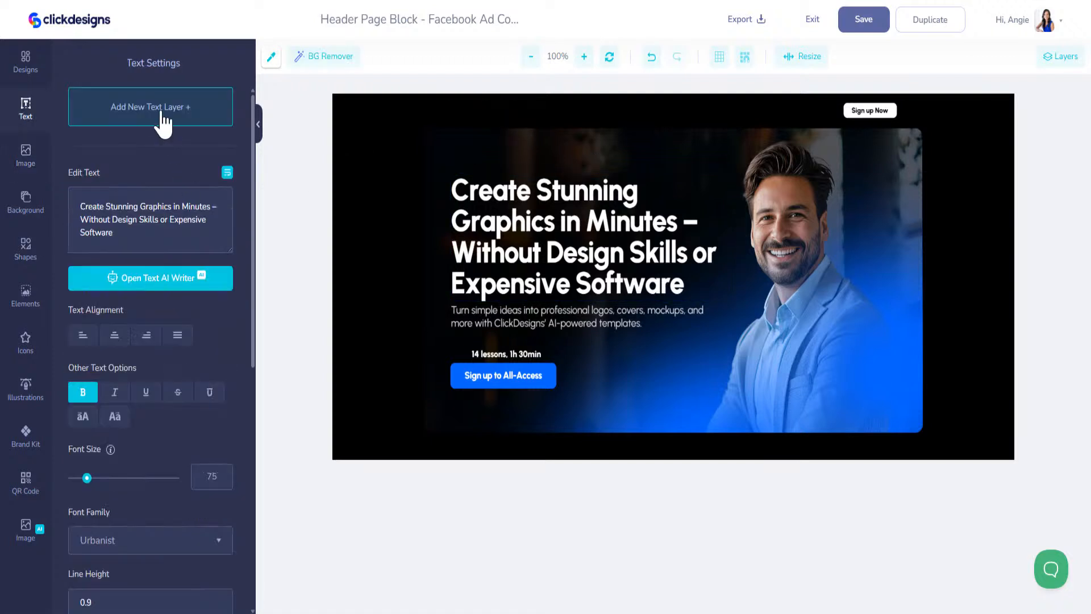
click(145, 116)
drag(663, 296, 505, 143)
click(79, 395)
click(74, 413)
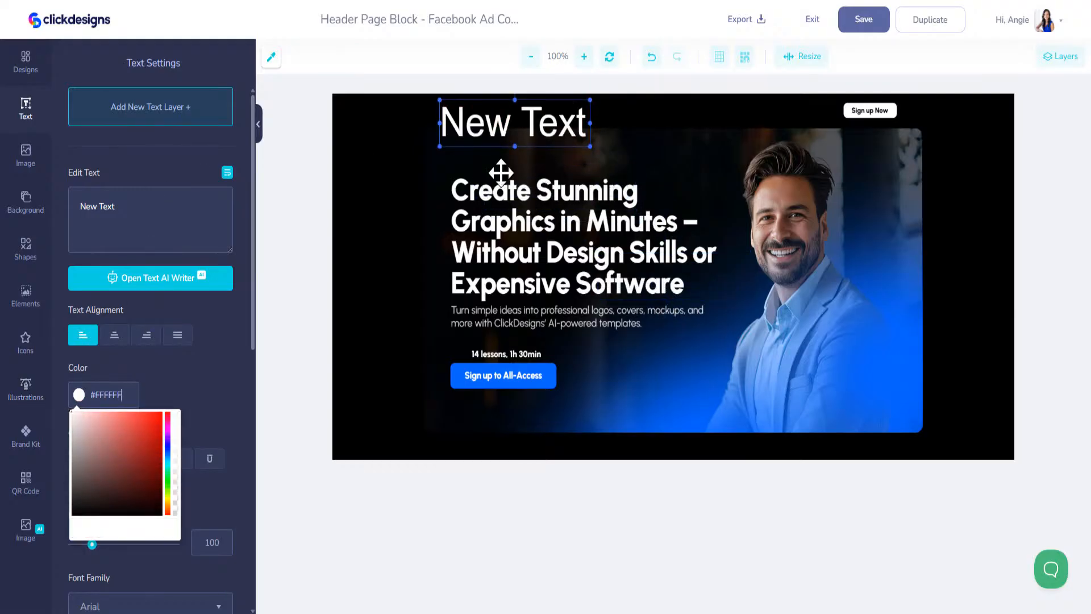
- Change the new text layer to CLICKDESIGNS, shrink it to font size 34 and align it above the heading's left edge
key(ctrl+a)
text(C)
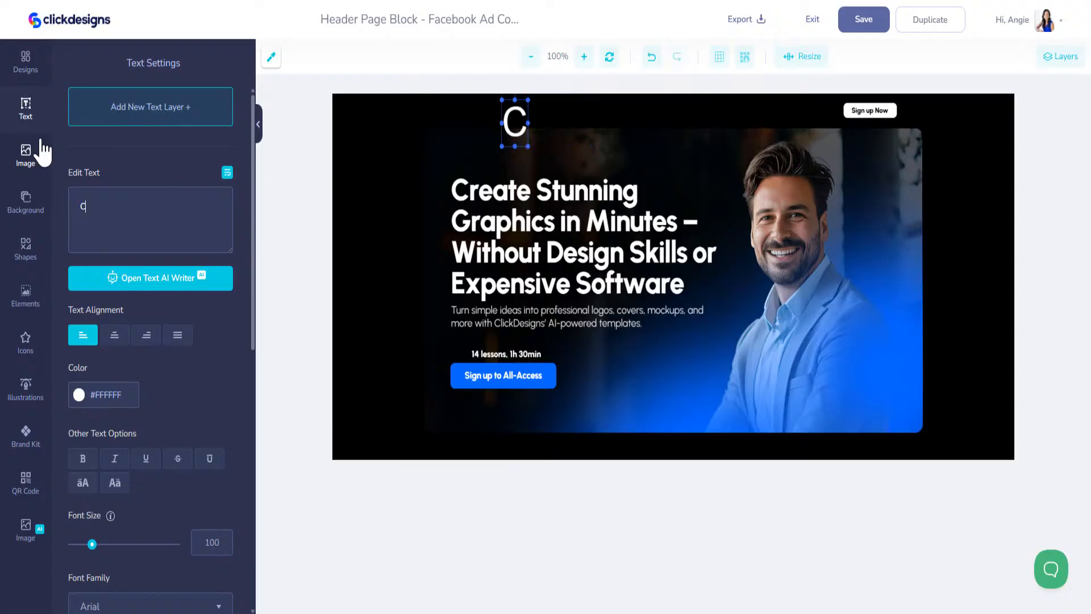
text(LICKD)
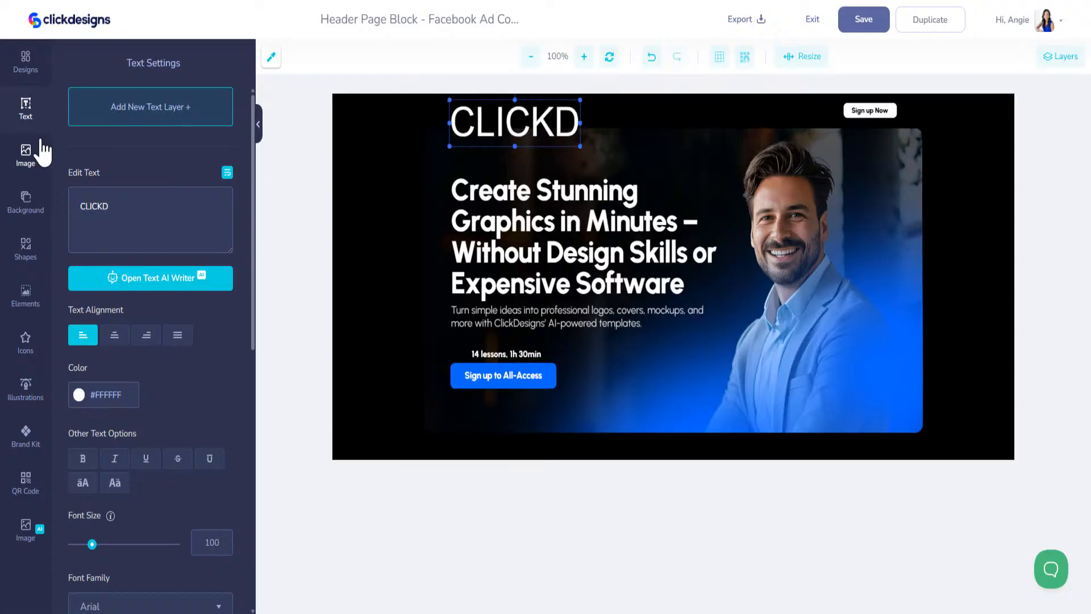
text(ESIGNS)
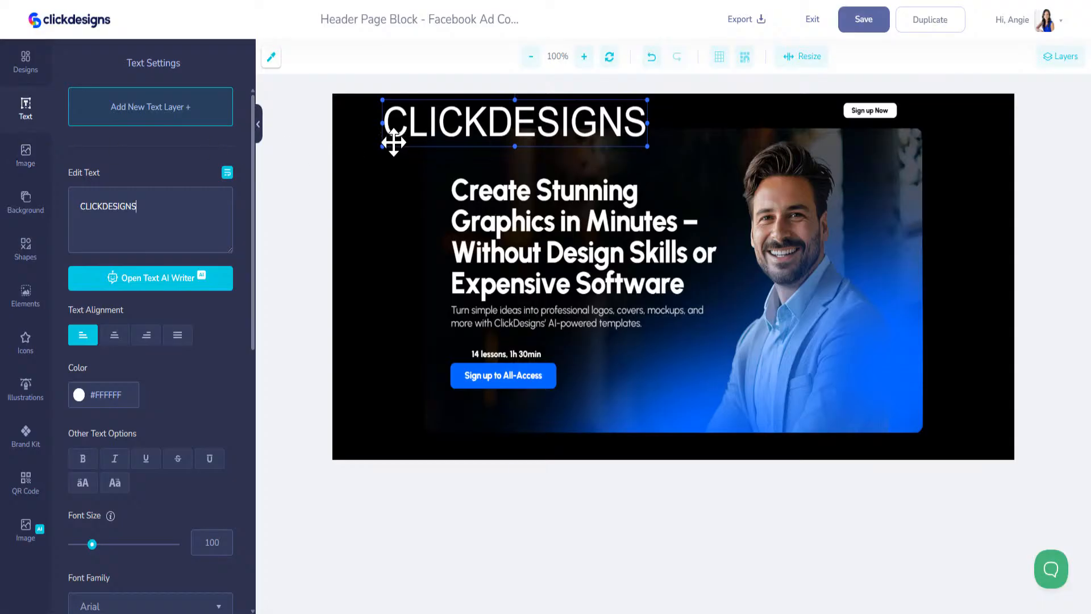
drag(383, 146, 453, 109)
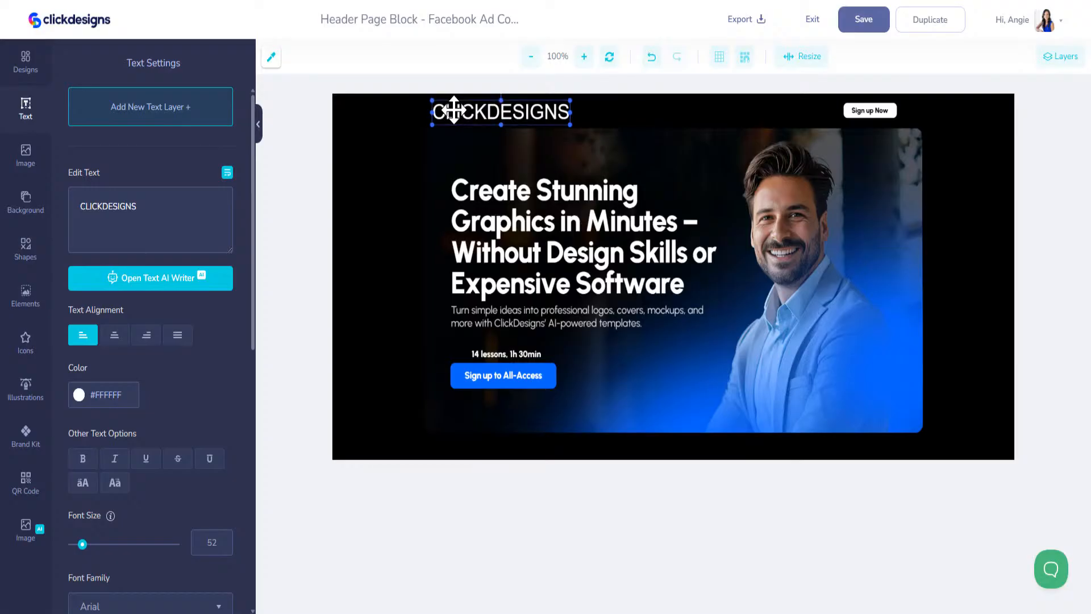
drag(570, 121, 518, 113)
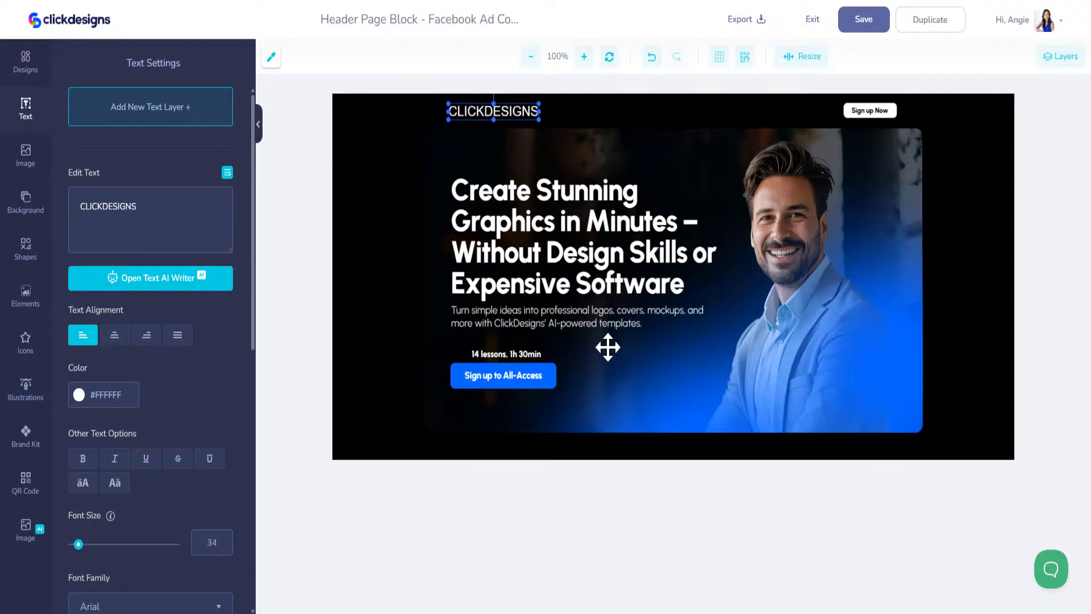
- Sample the blue of the Sign up to All-Access button, ungroup the Sign up Now button and fill its shape with that blue
click(551, 371)
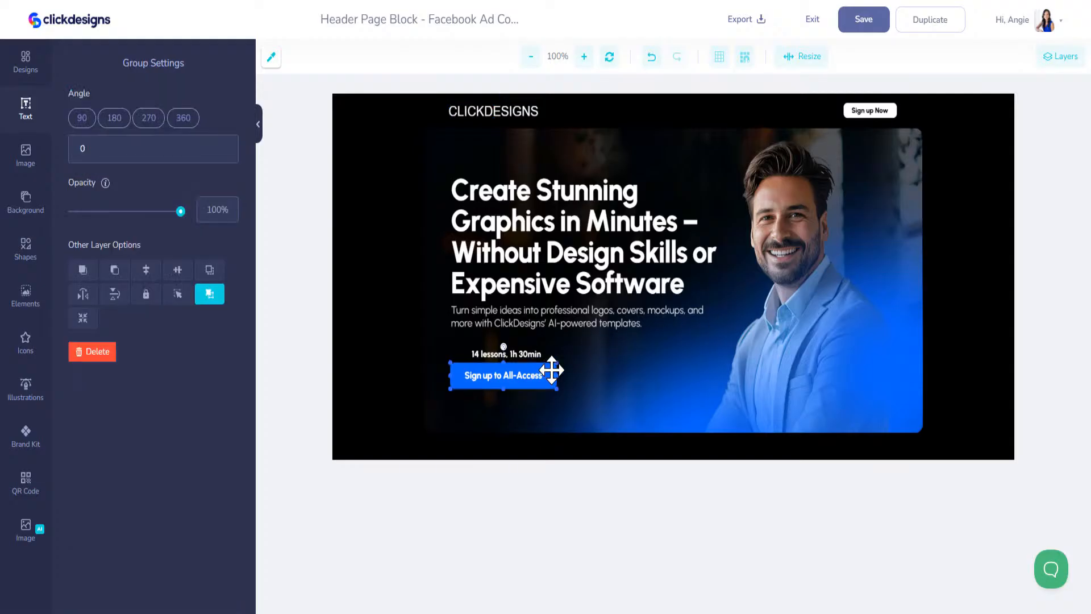
click(270, 58)
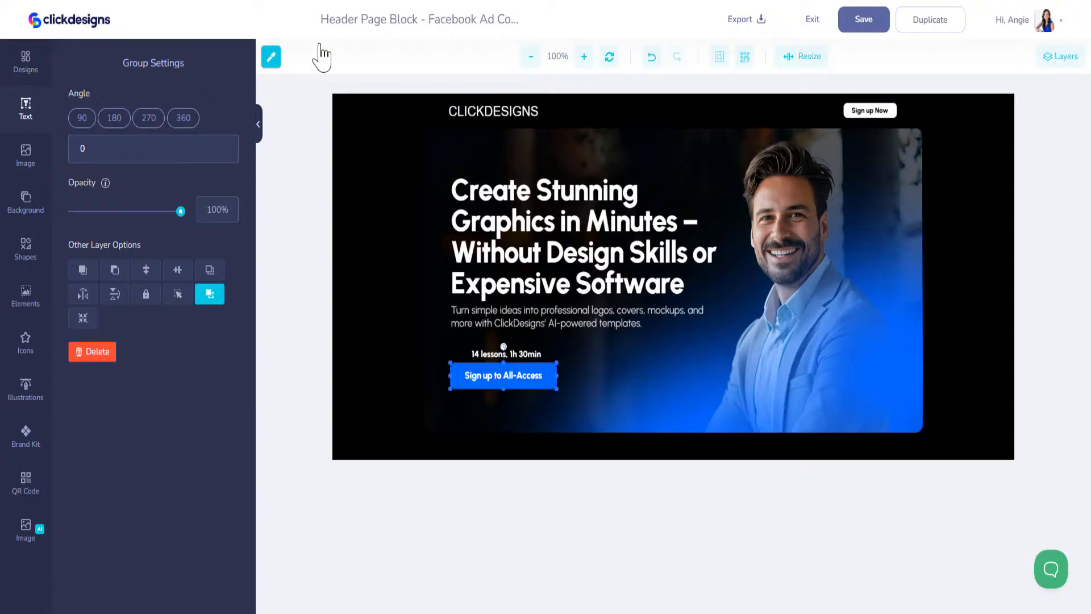
click(544, 371)
click(874, 109)
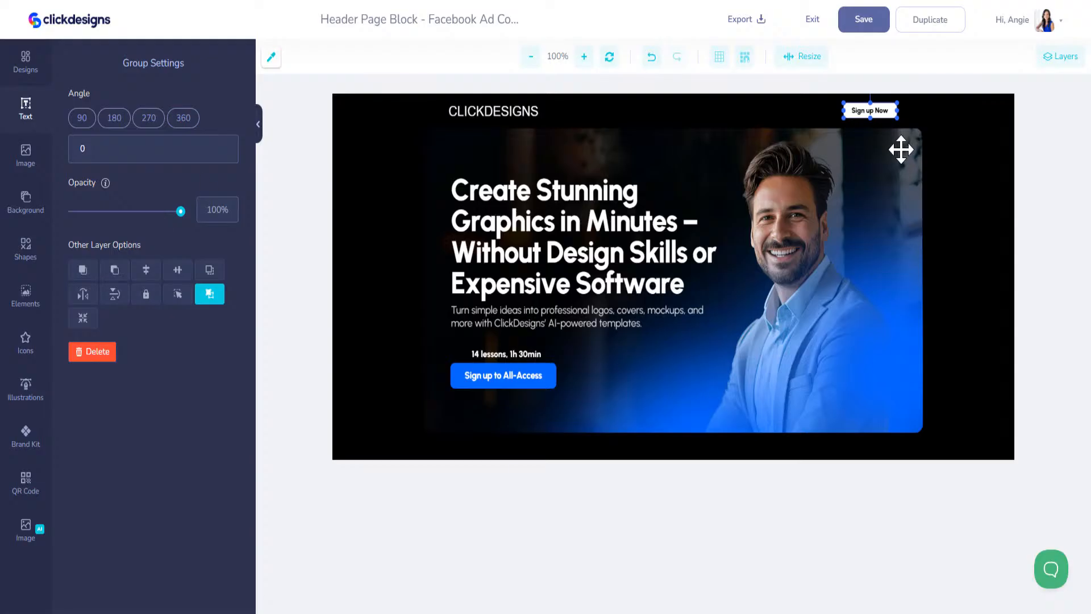
right_click(884, 111)
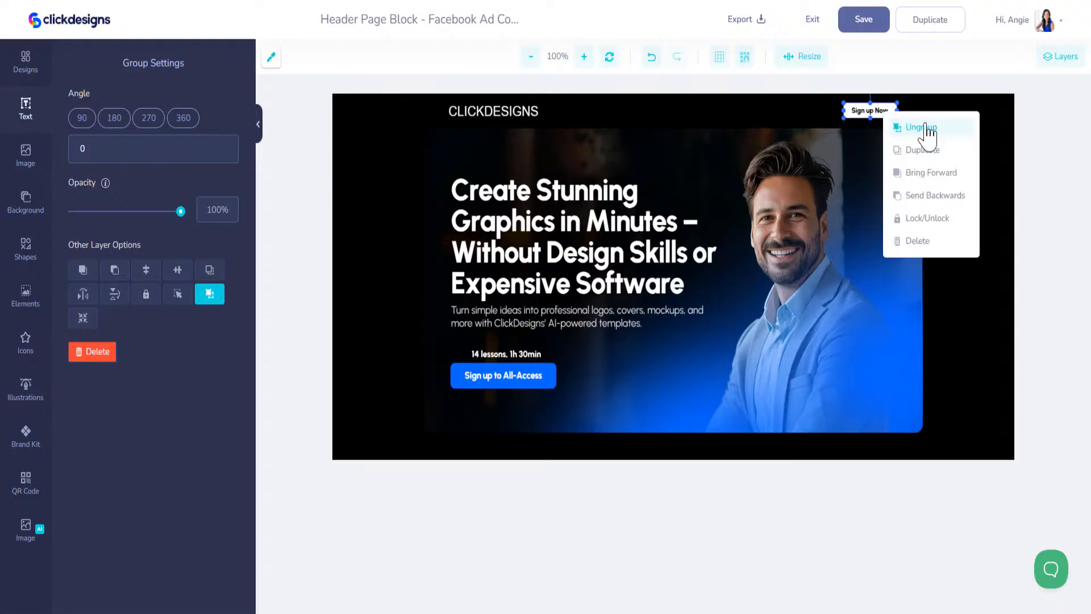
click(879, 114)
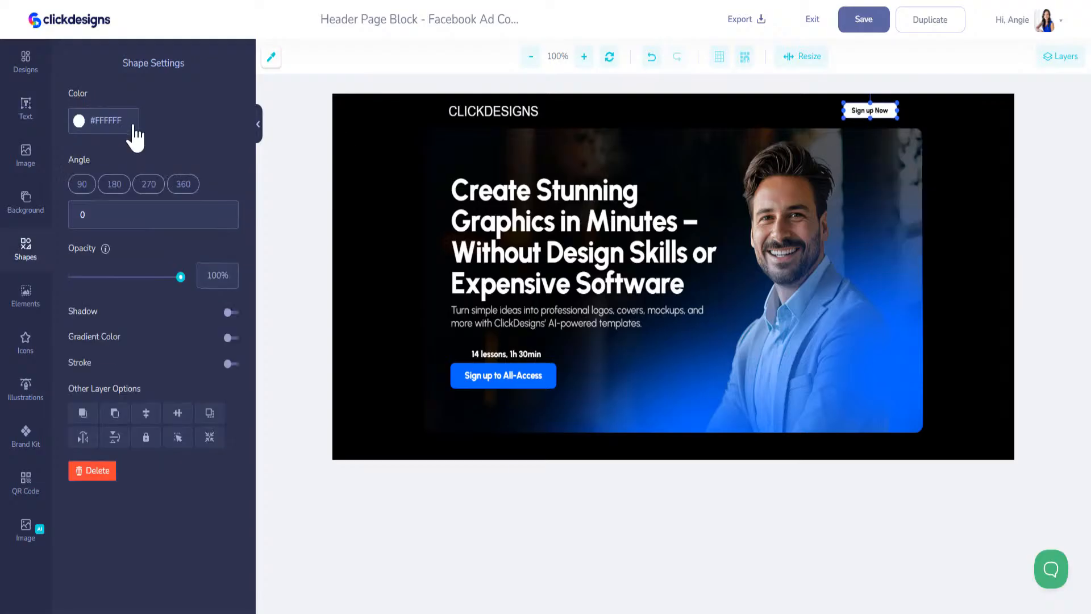
click(79, 121)
- Change the Sign up Now button's text color to white (#FFFFFF)
click(859, 109)
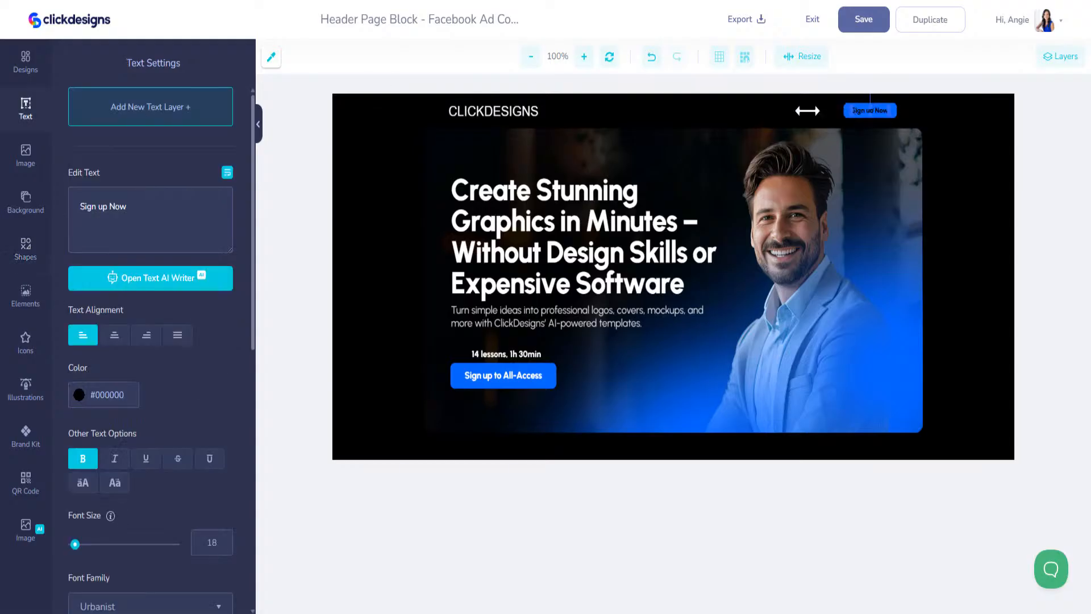
click(78, 395)
click(73, 413)
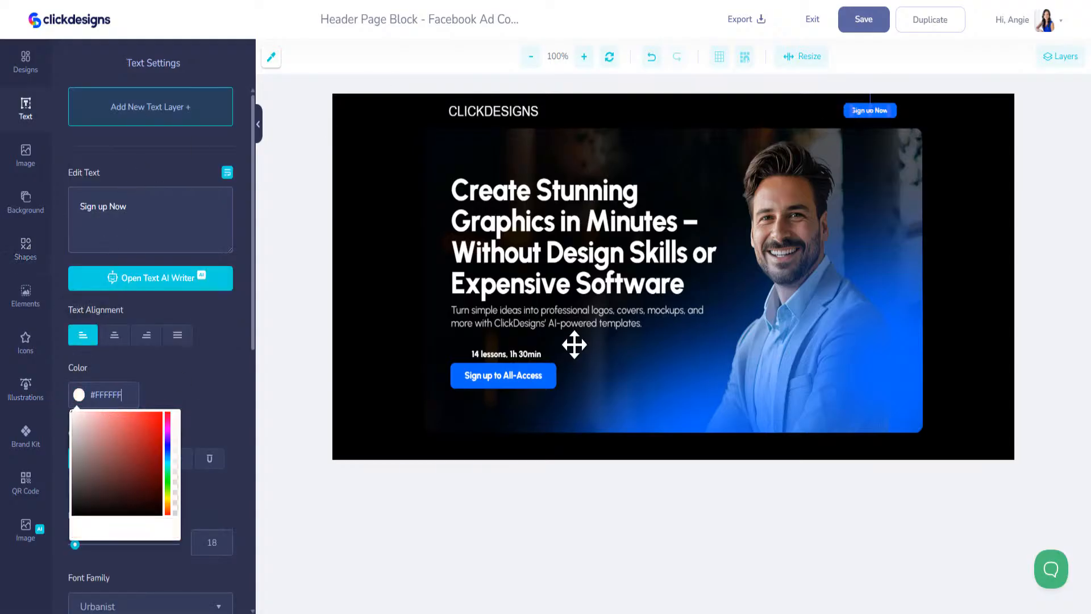
click(892, 130)
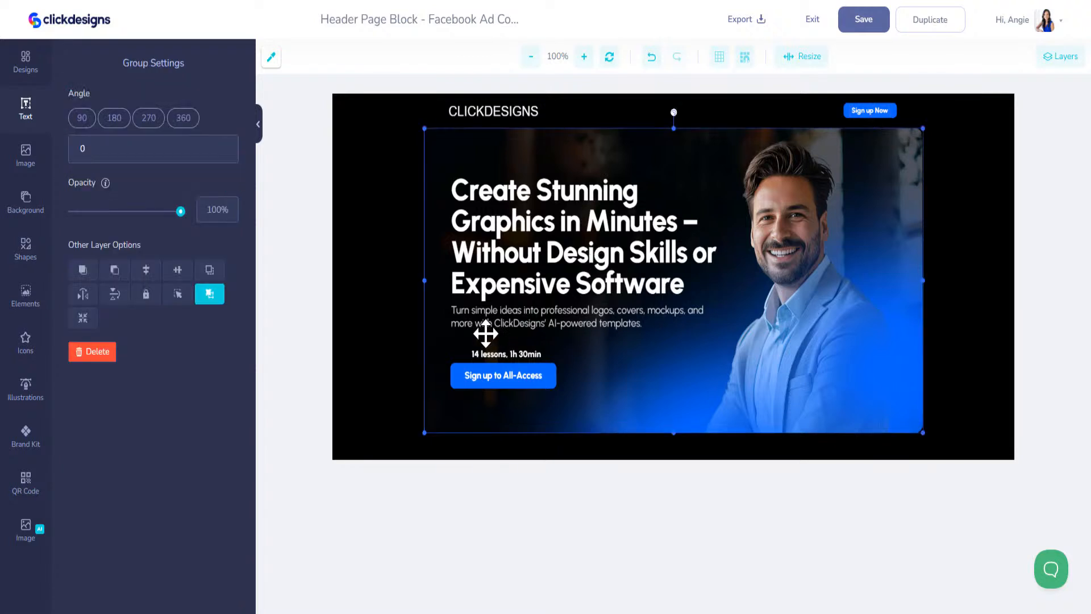
- Delete the "14 lessons, 1h 30min" line and move the Sign up to All-Access button up beneath the paragraph
click(499, 353)
key(Delete)
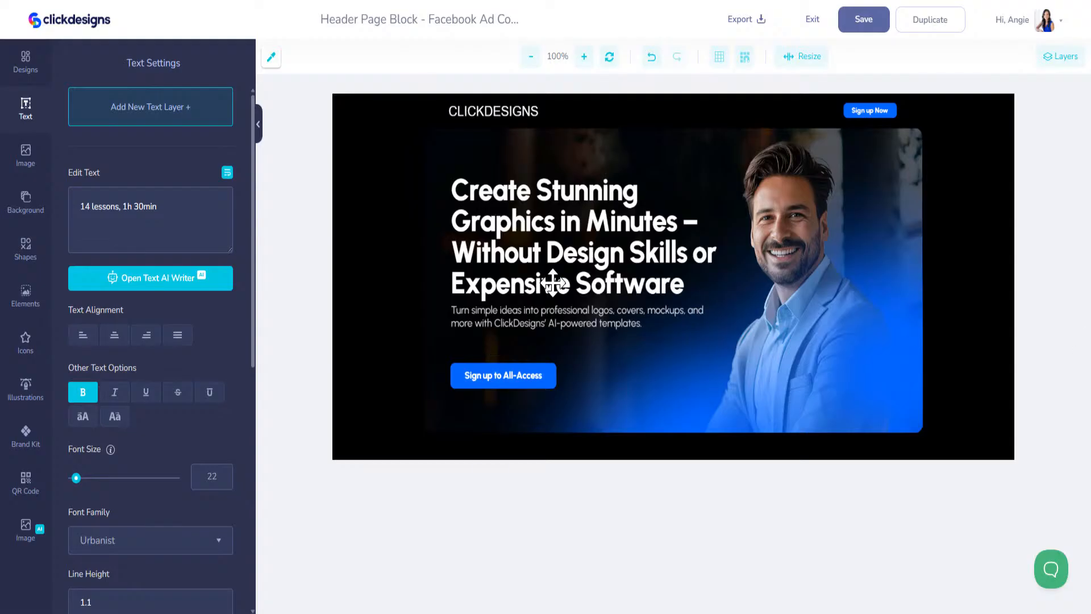
click(494, 376)
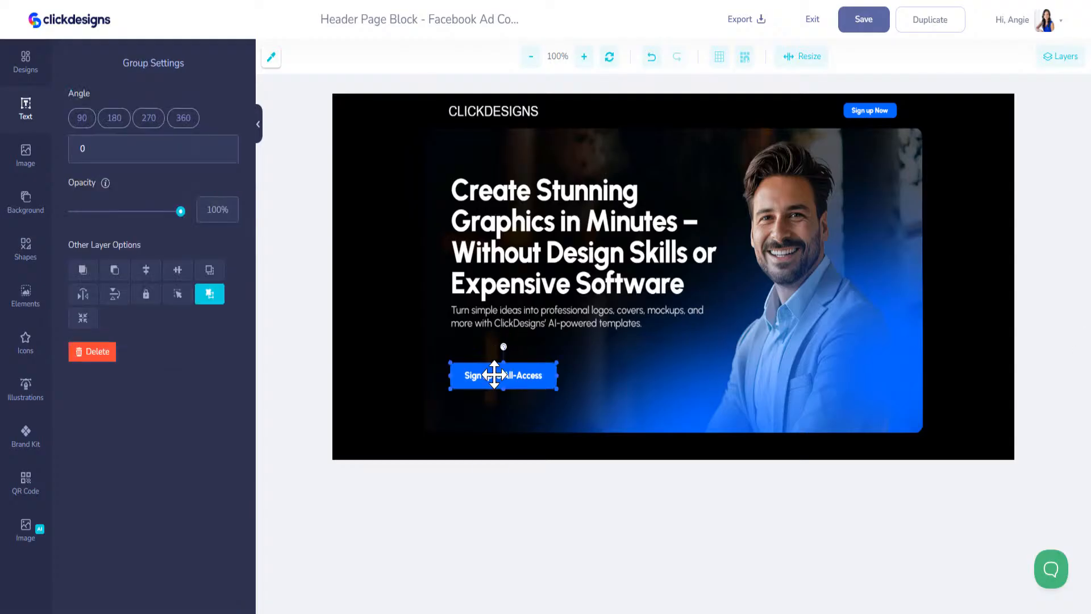
drag(494, 377, 495, 354)
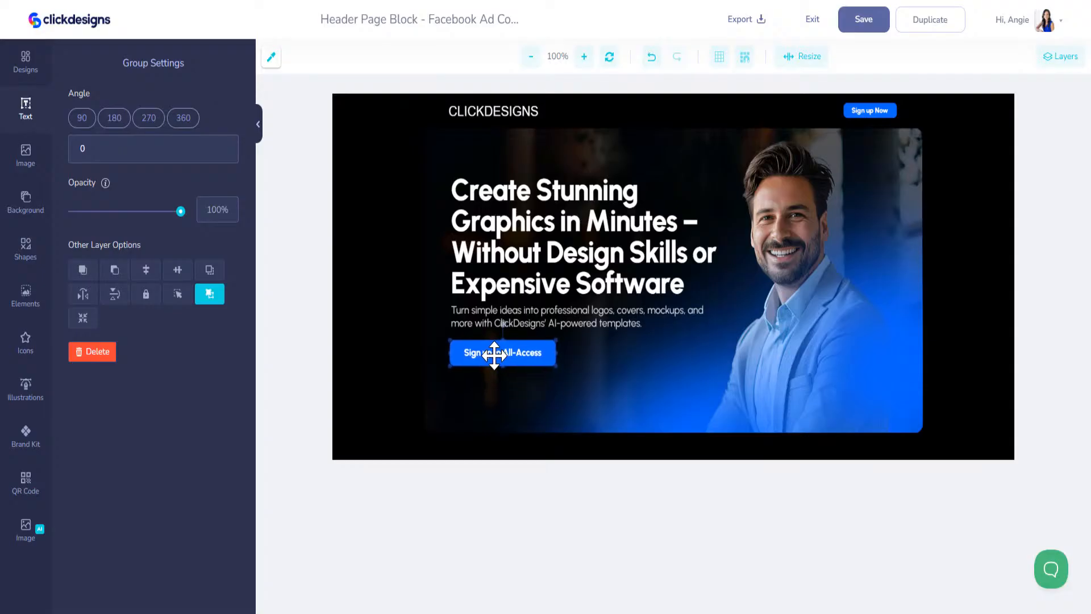
click(823, 242)
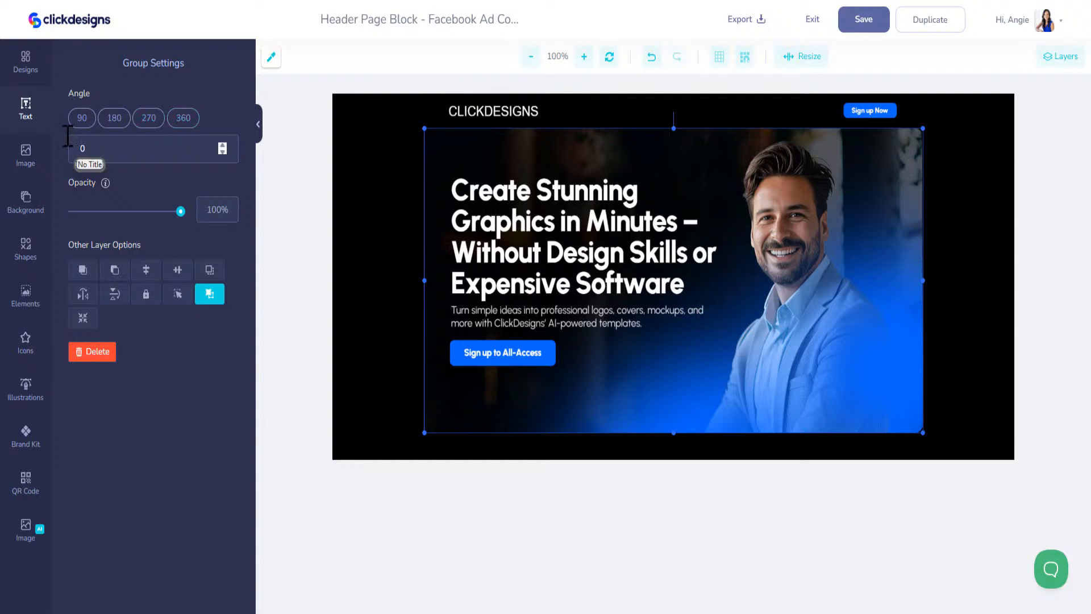
click(29, 162)
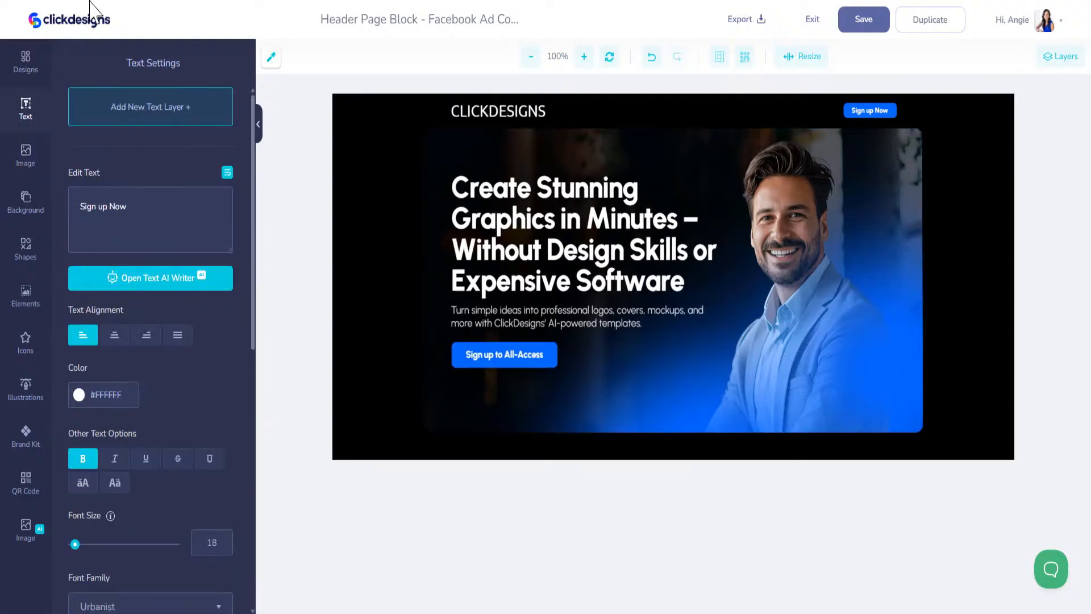
- Search the design templates for "clickdesigns", look over the match and clear the search term
click(40, 59)
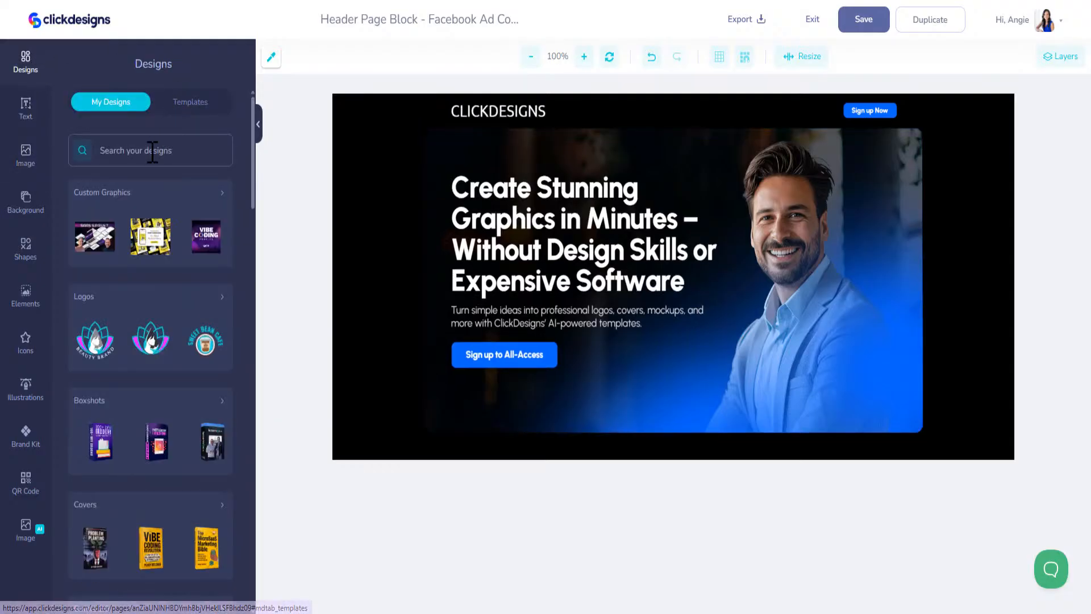
click(190, 103)
click(173, 145)
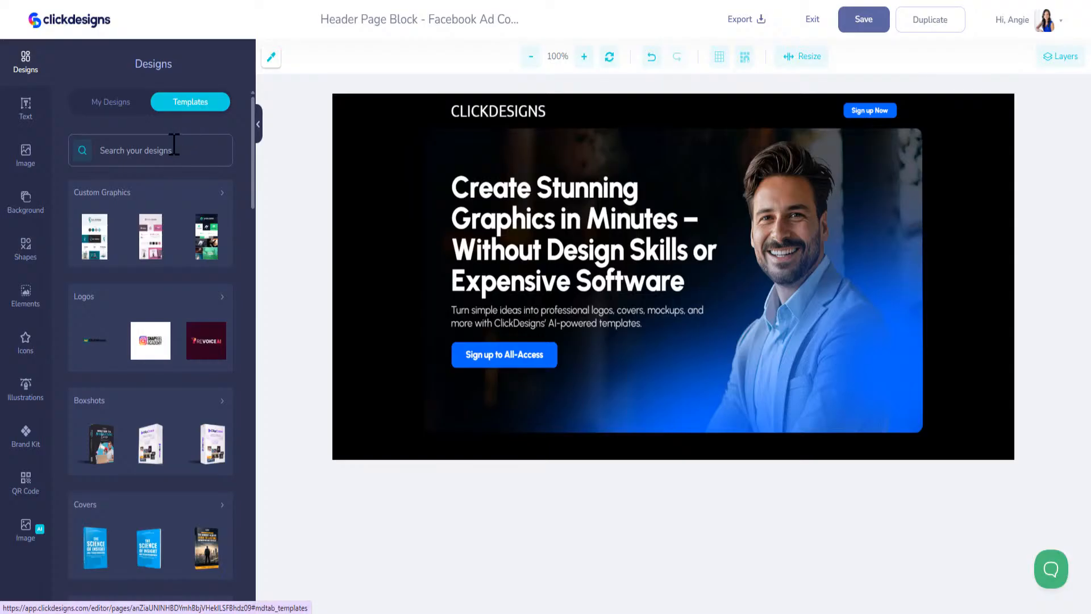
text(clickdesigns)
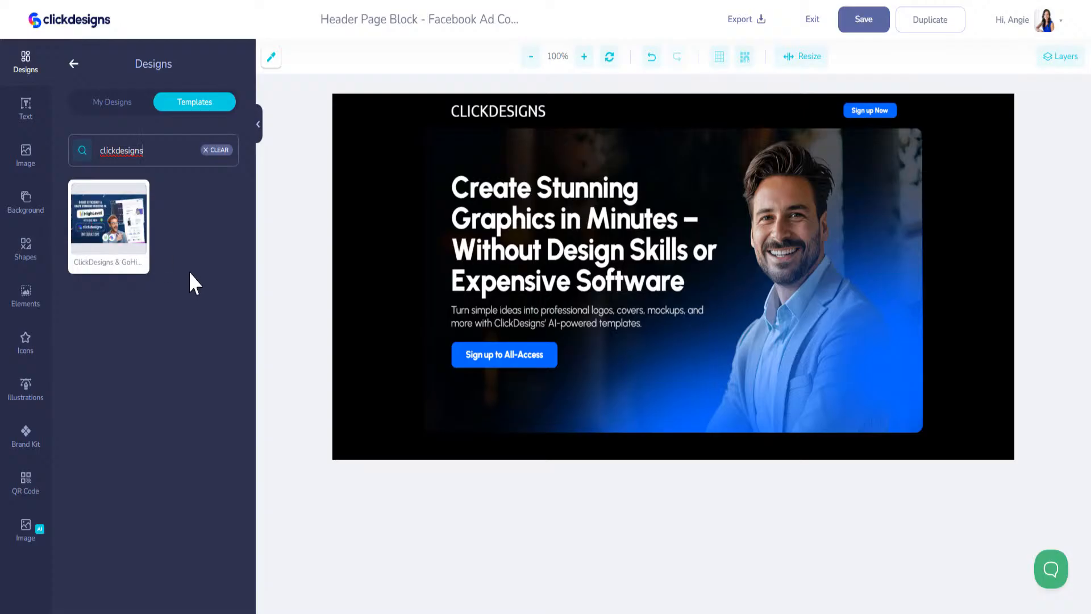
drag(152, 151, 82, 152)
key(BackSpace)
- Upload the ClickDesigns promotional graphics from the computer to the image library
click(25, 153)
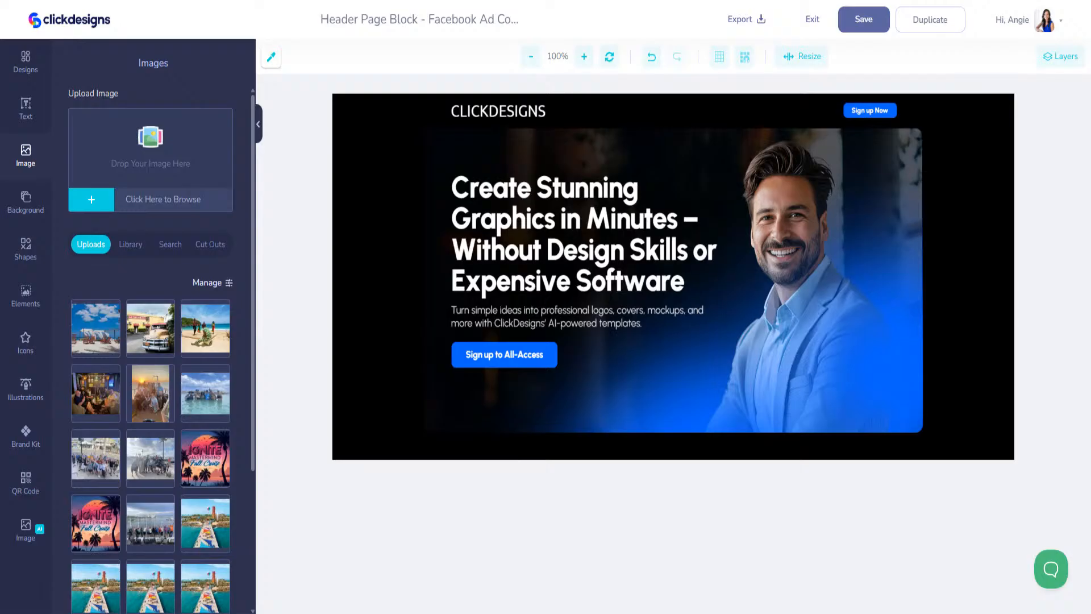
drag(1090, 250, 113, 130)
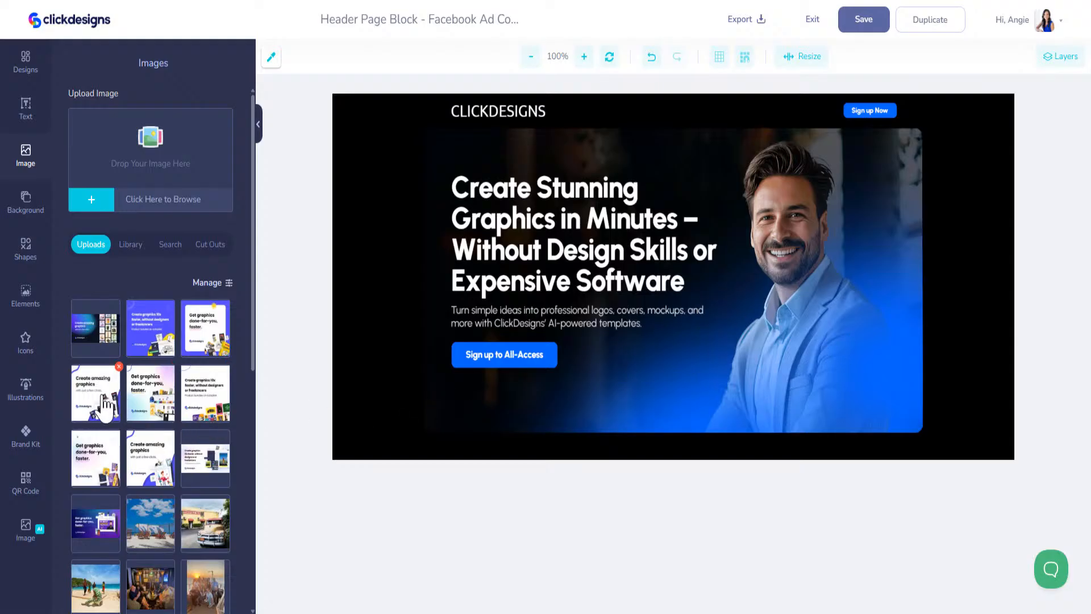
click(101, 533)
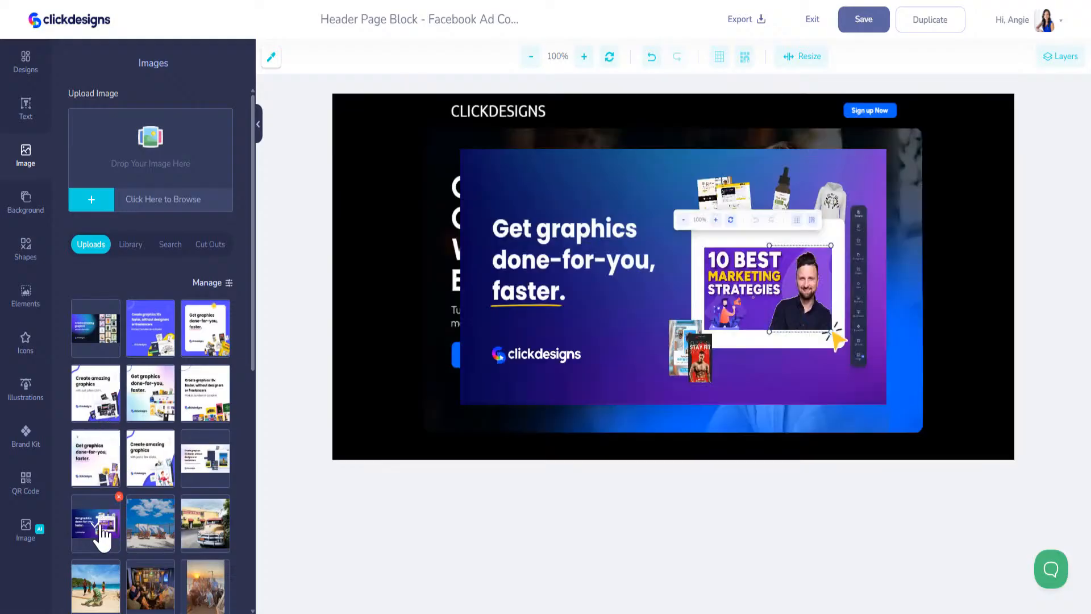
drag(696, 323, 657, 317)
key(Delete)
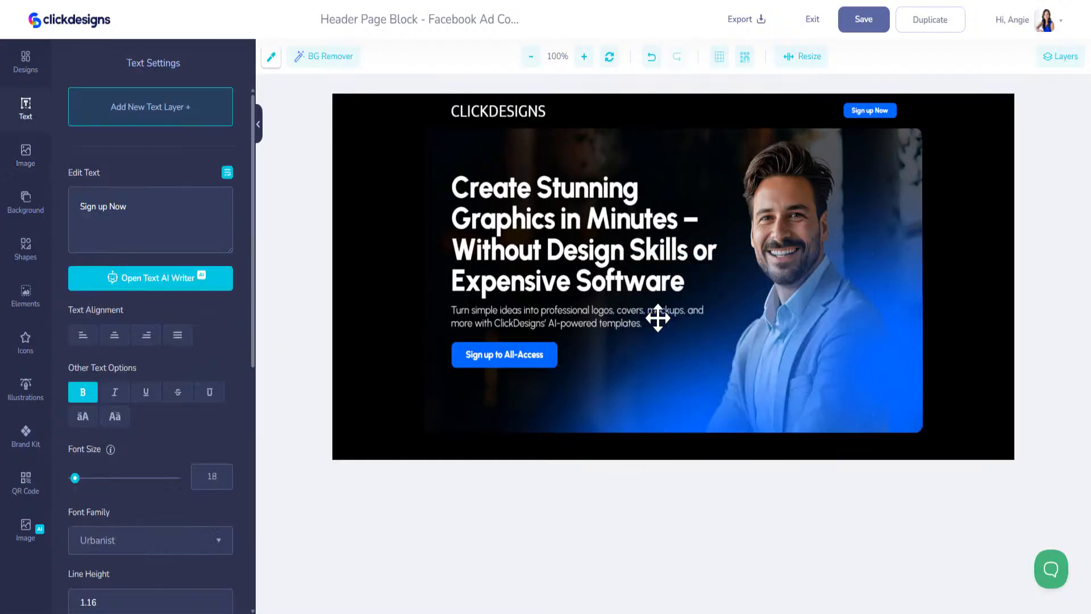
- Place the uploaded "Create amazing graphics" image on the header and crop it to its grid of product designs
click(30, 162)
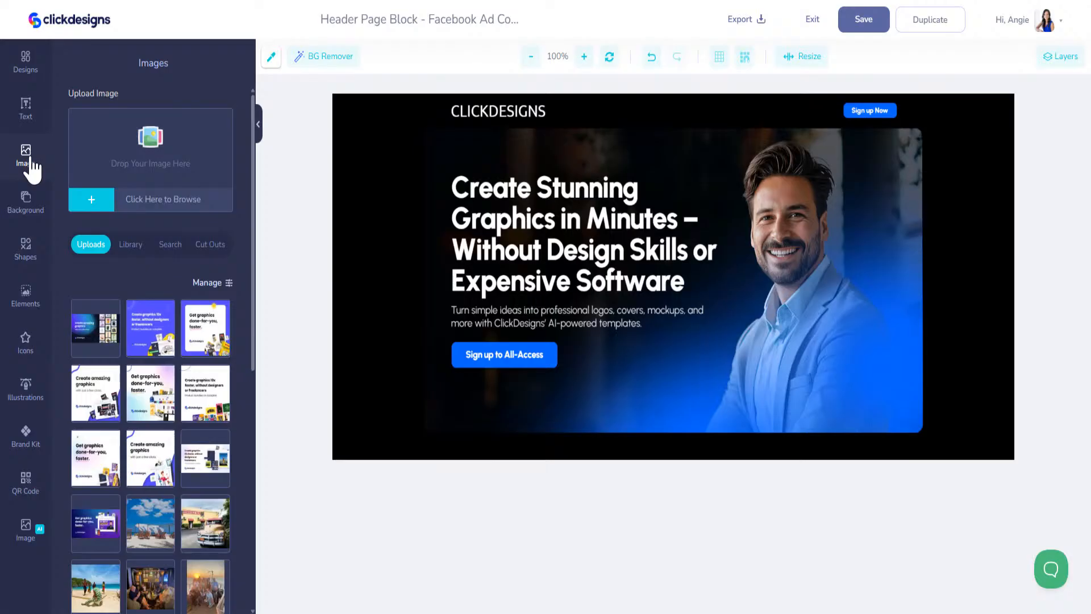
click(108, 340)
click(622, 293)
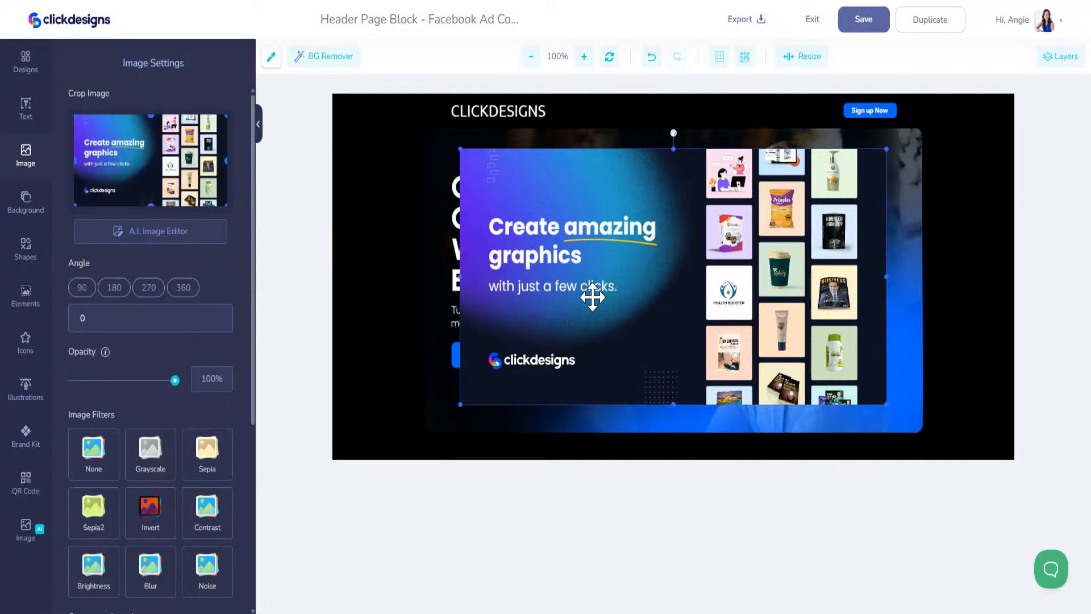
drag(83, 160, 217, 157)
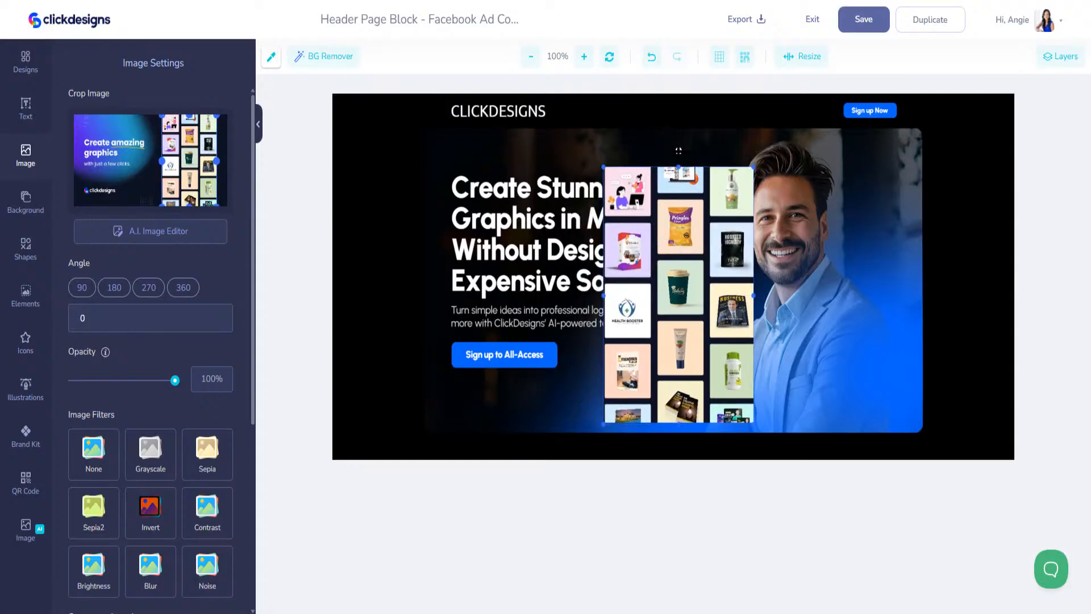
- Tilt the product grid to an angle of 14, scale and place it at the header's right side, and shift the man's photo left
drag(679, 151, 742, 165)
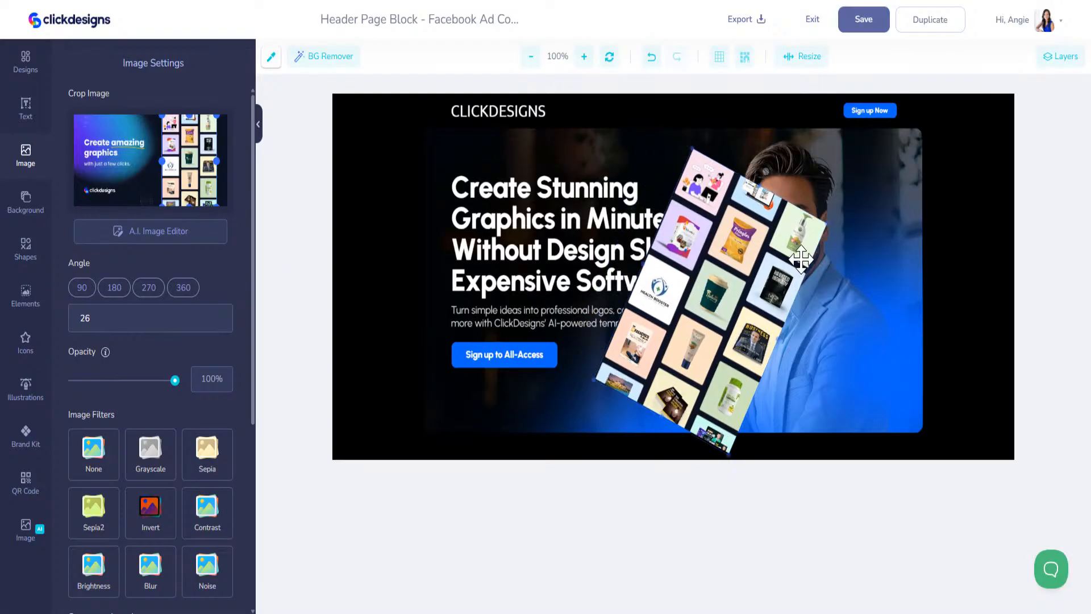
drag(801, 259, 986, 350)
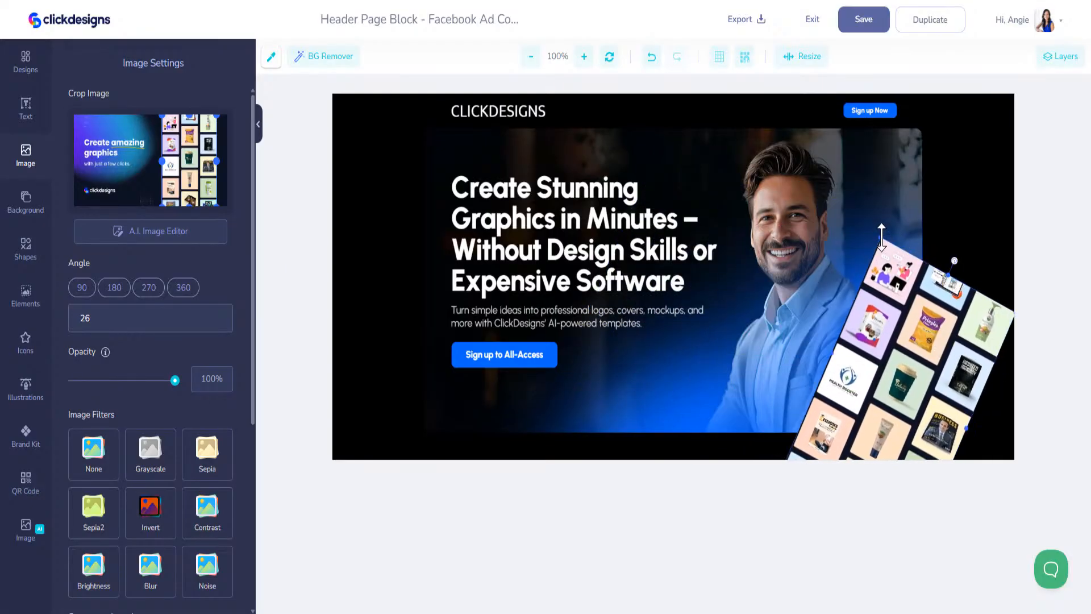
drag(883, 239, 853, 320)
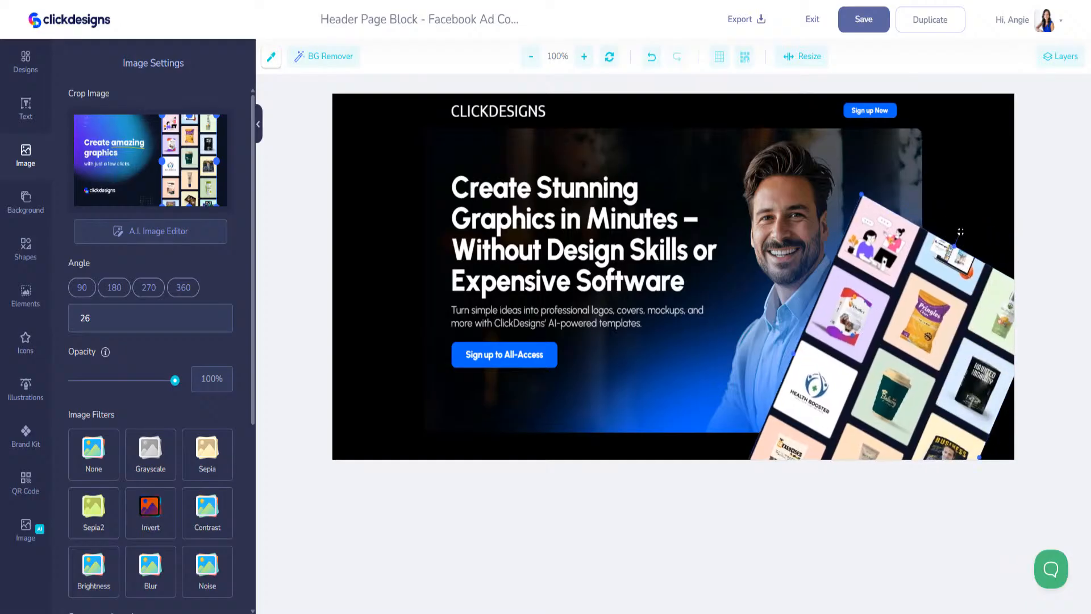
drag(961, 232, 928, 217)
drag(825, 202, 858, 272)
click(890, 327)
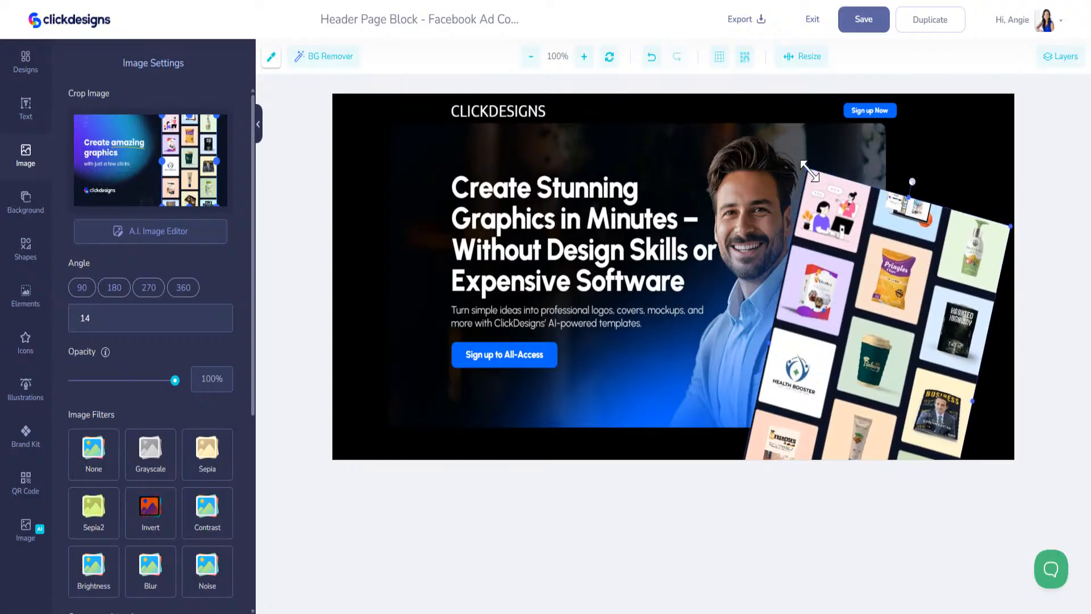
drag(809, 169, 865, 230)
- Give the product grid a shadow in the Sign up to All-Access button's blue (#0866FF) and increase its blur to a soft glow
scroll(134, 503, down, 1)
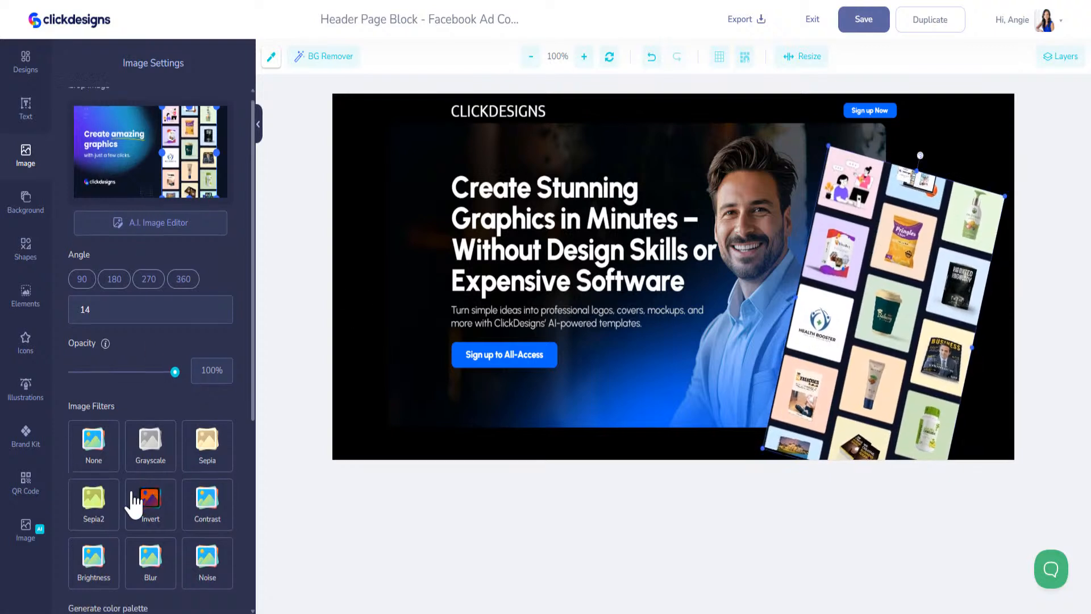
scroll(134, 503, down, 5)
click(225, 363)
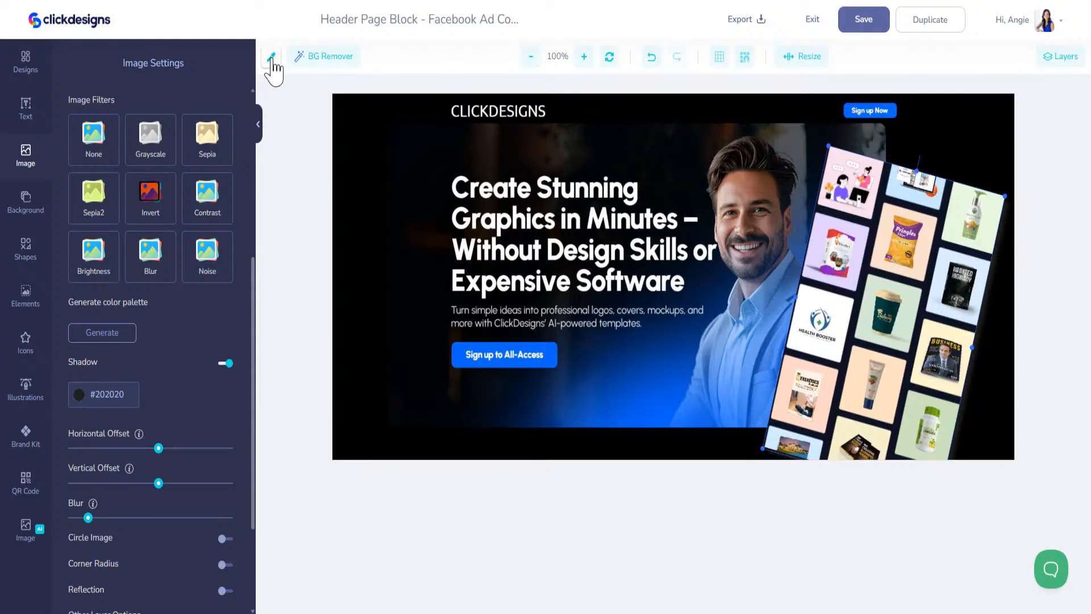
click(271, 57)
click(531, 347)
drag(125, 394, 64, 398)
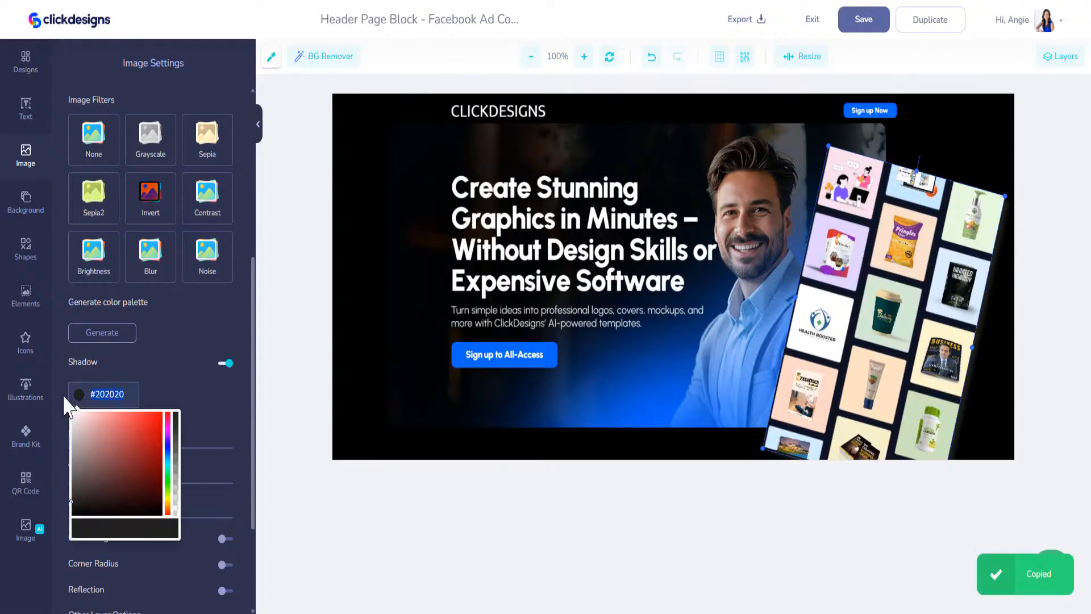
key(ctrl+v)
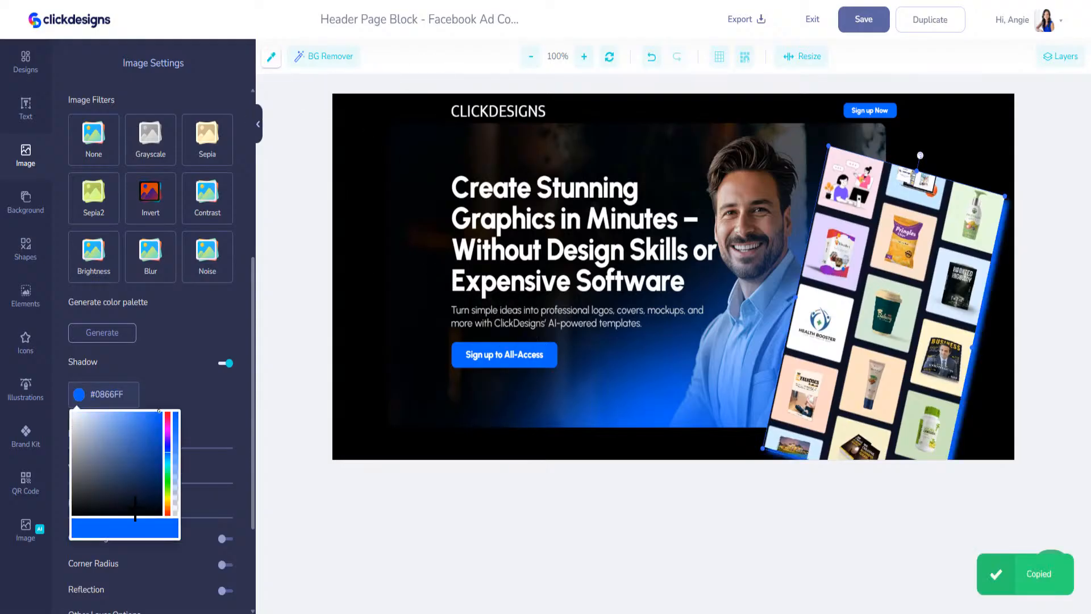
click(182, 364)
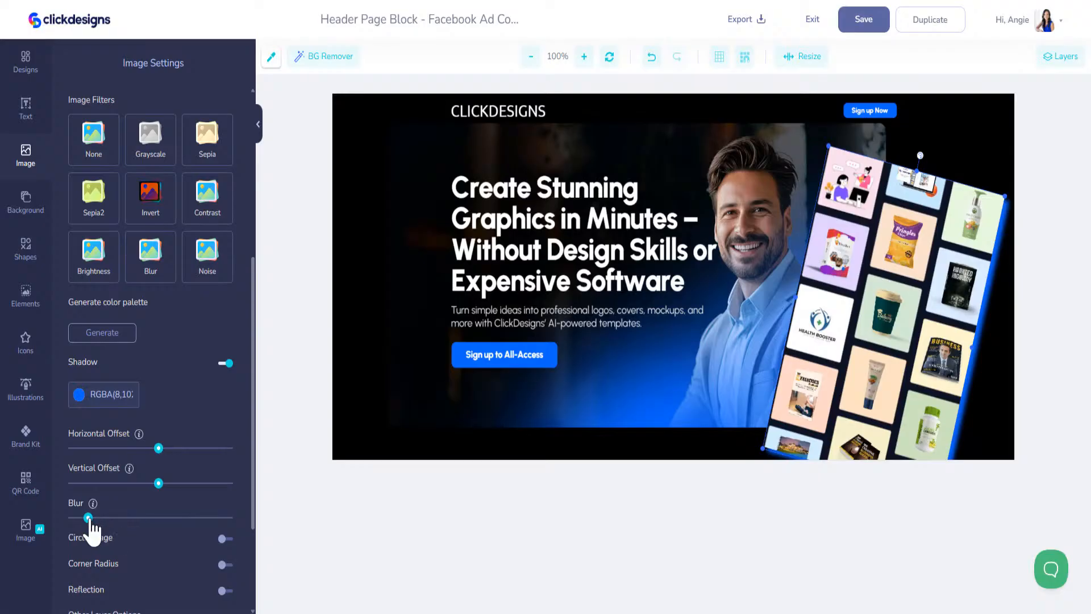
drag(88, 517, 148, 518)
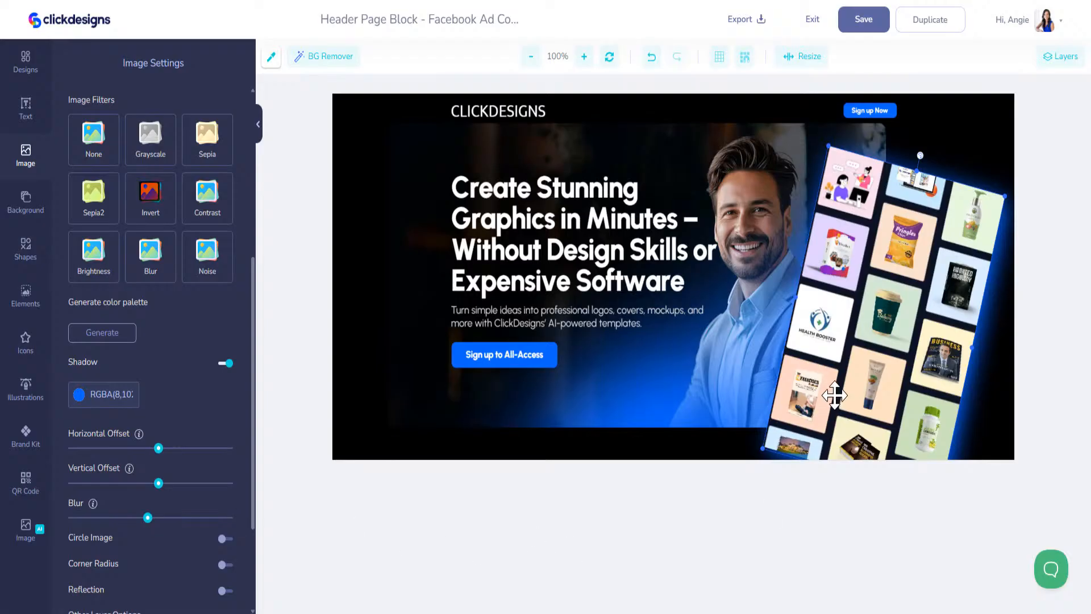
- Nudge the product grid slightly up and left and save the header page block
drag(835, 395, 833, 391)
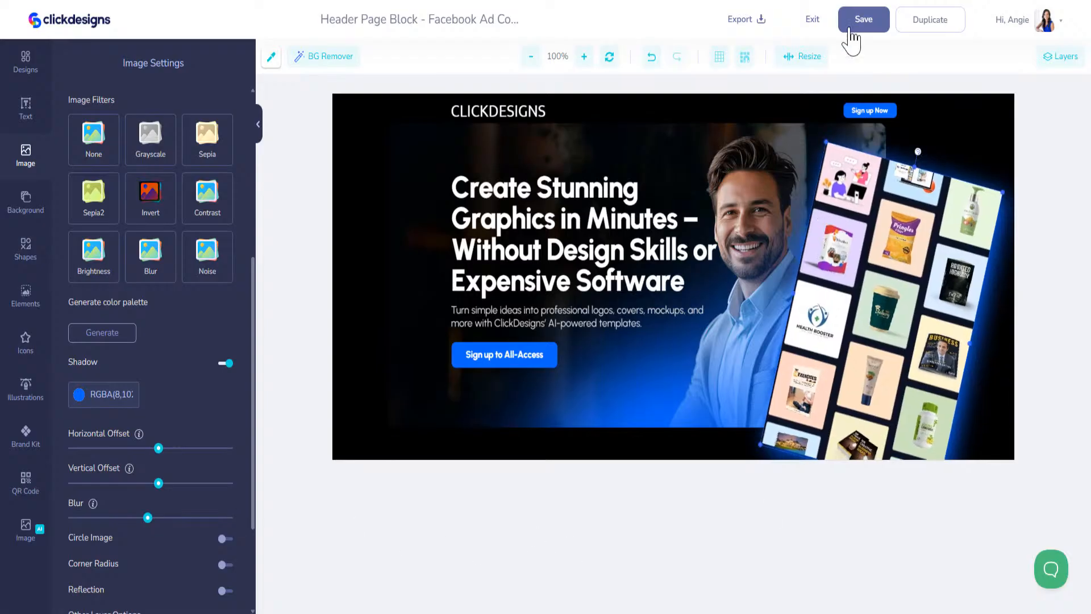
click(863, 23)
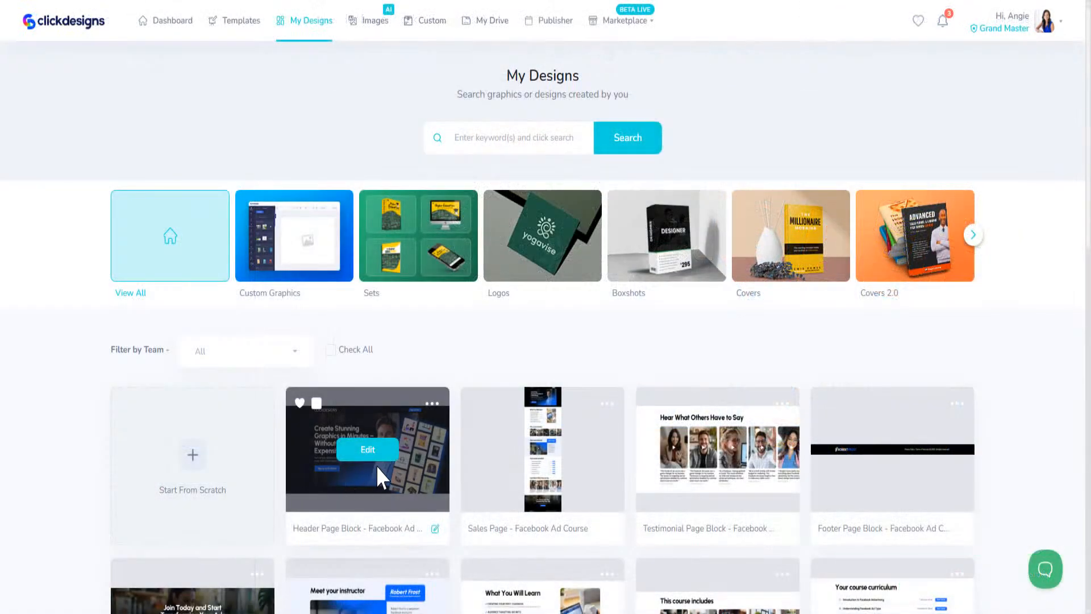
- Preview the full Sales Page - Facebook Ad Course design to check which section follows the header, and close the preview
scroll(516, 472, down, 1)
scroll(517, 472, down, 1)
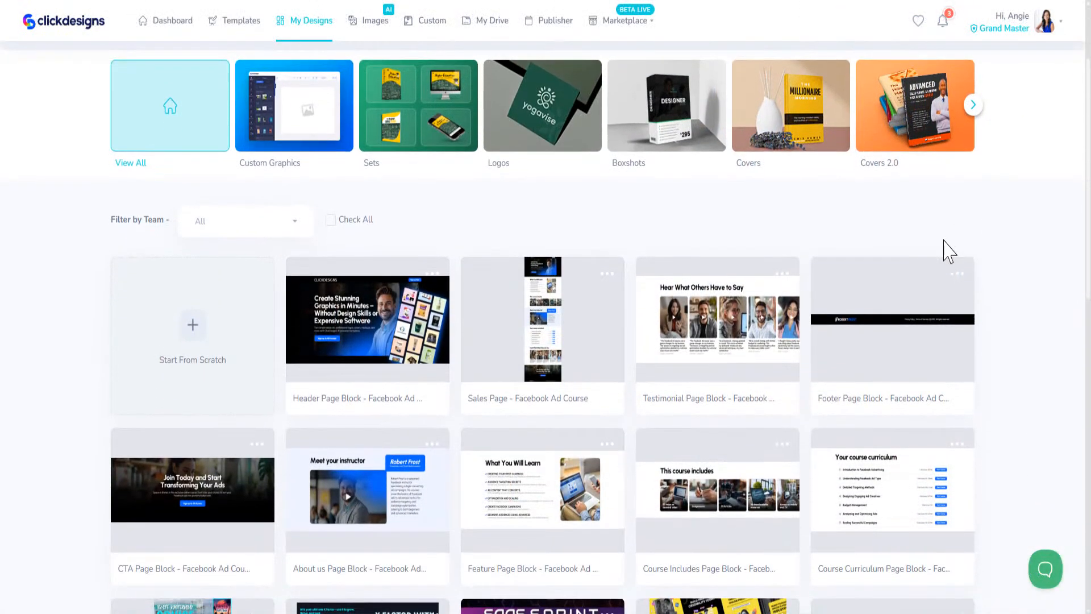
mouse_move(551, 502)
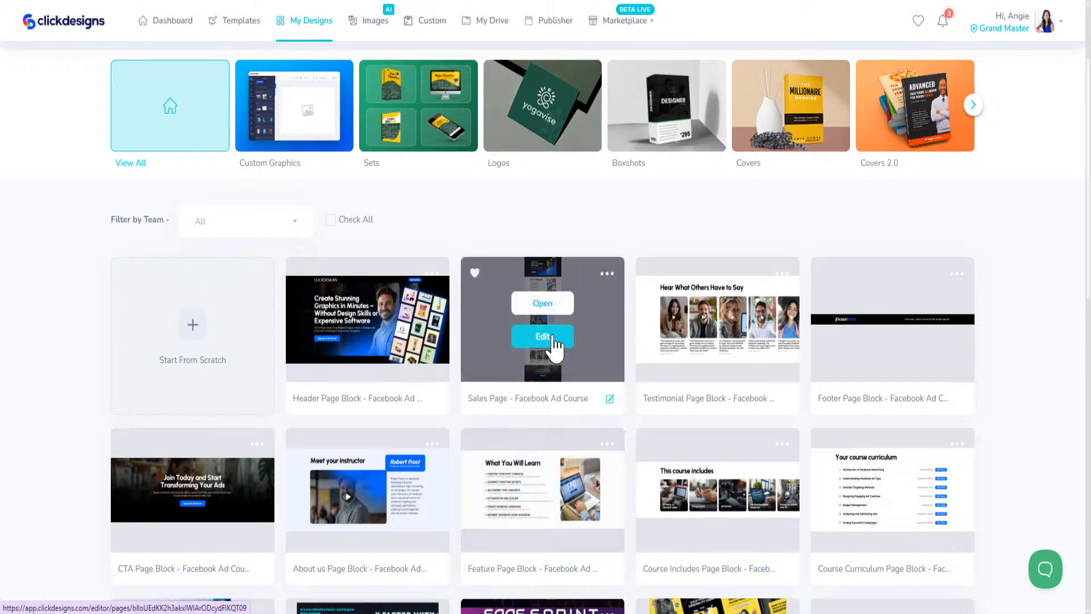
click(608, 274)
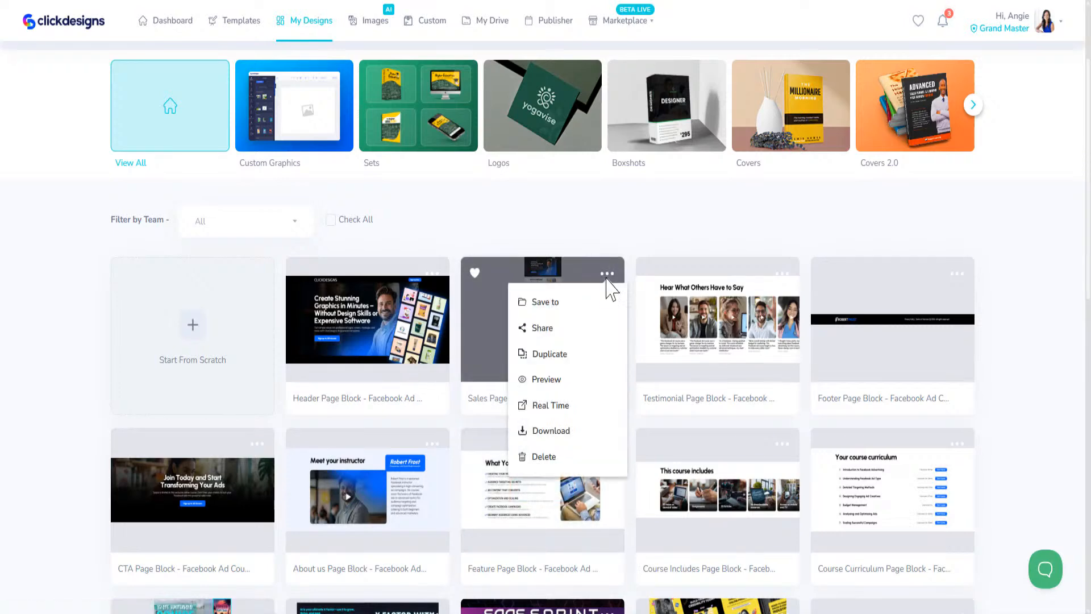
click(555, 382)
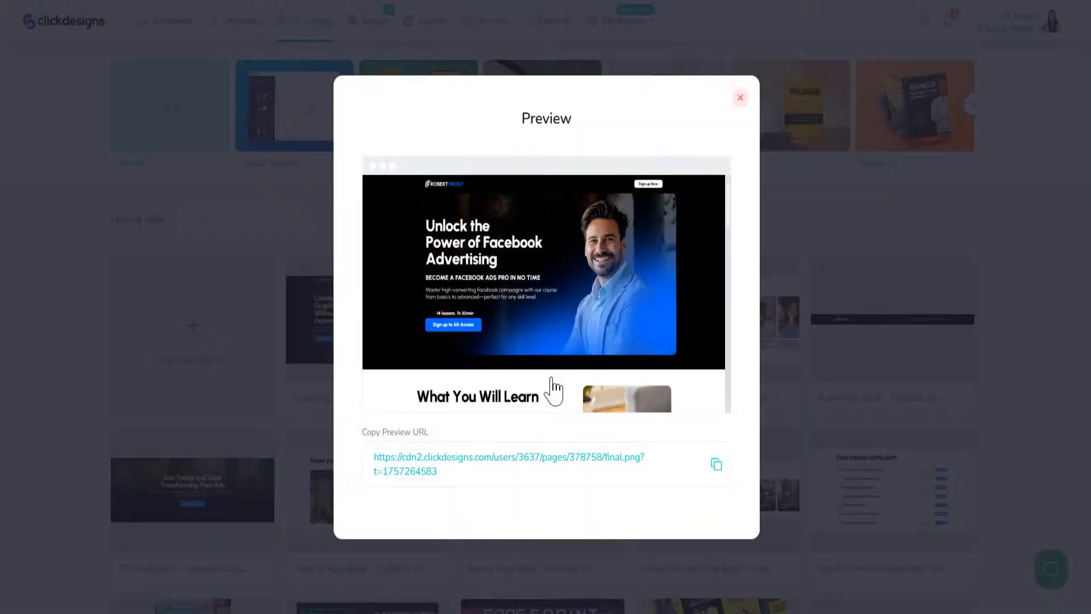
scroll(519, 328, down, 3)
click(740, 98)
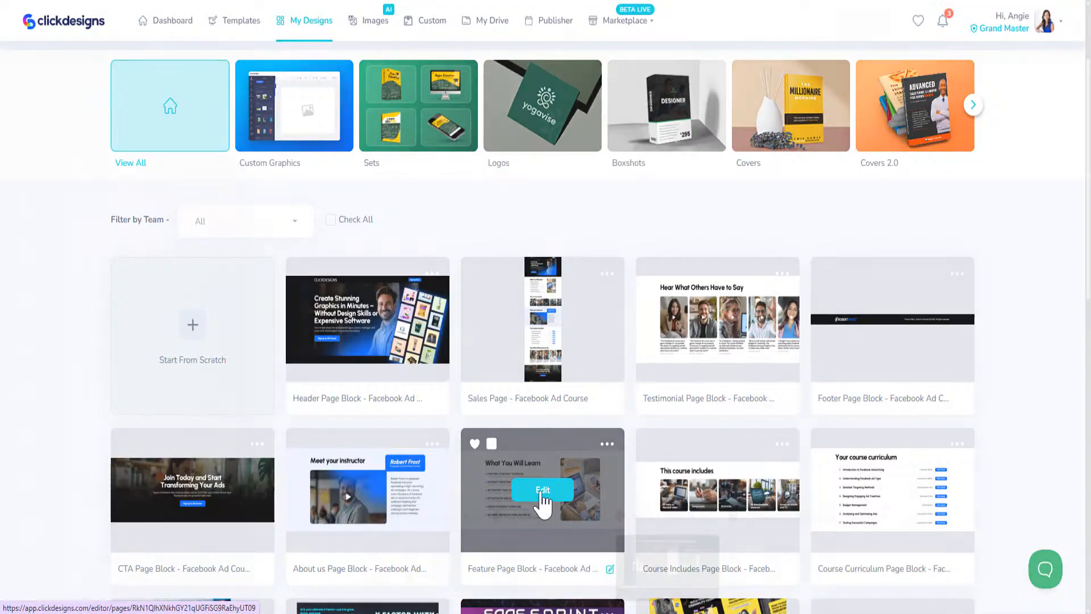
- Open the Feature Page Block for editing and change its "What You Will Learn" heading to "Features & Benefits"
click(543, 490)
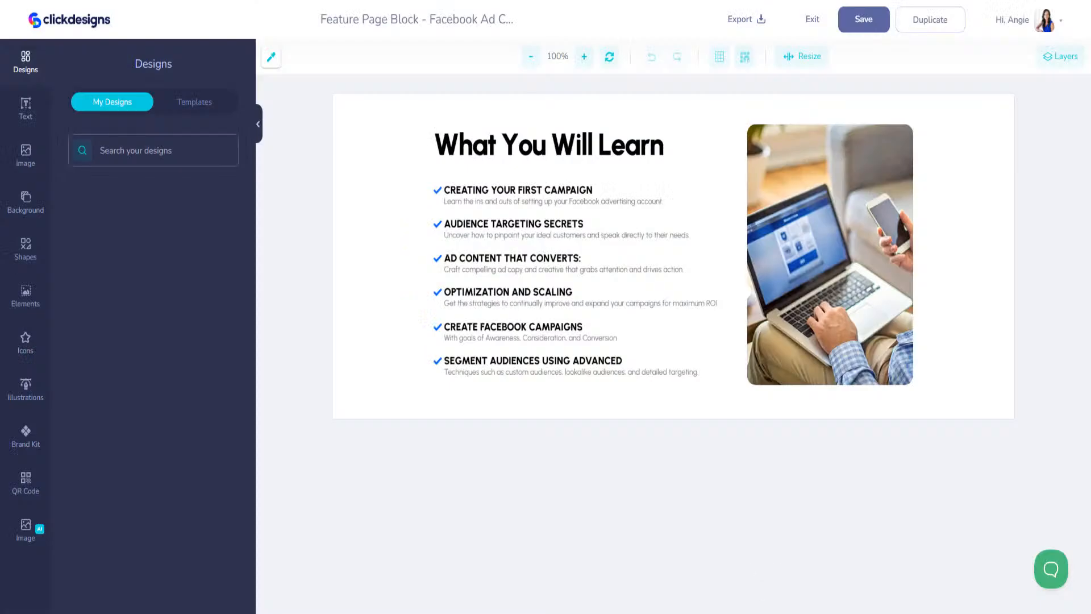
click(568, 143)
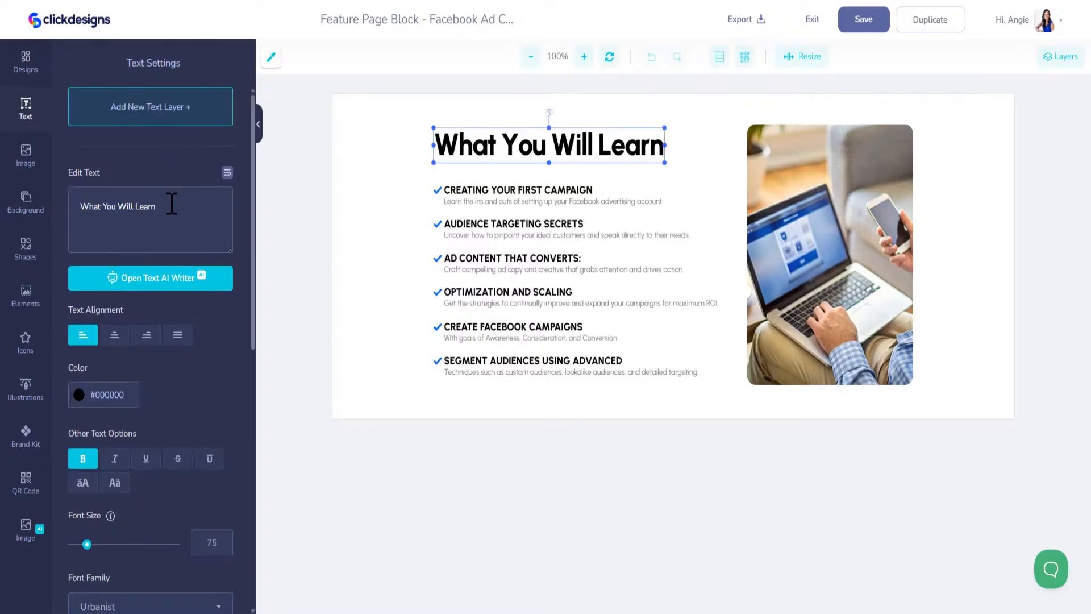
drag(172, 203, 9, 184)
text(Fea)
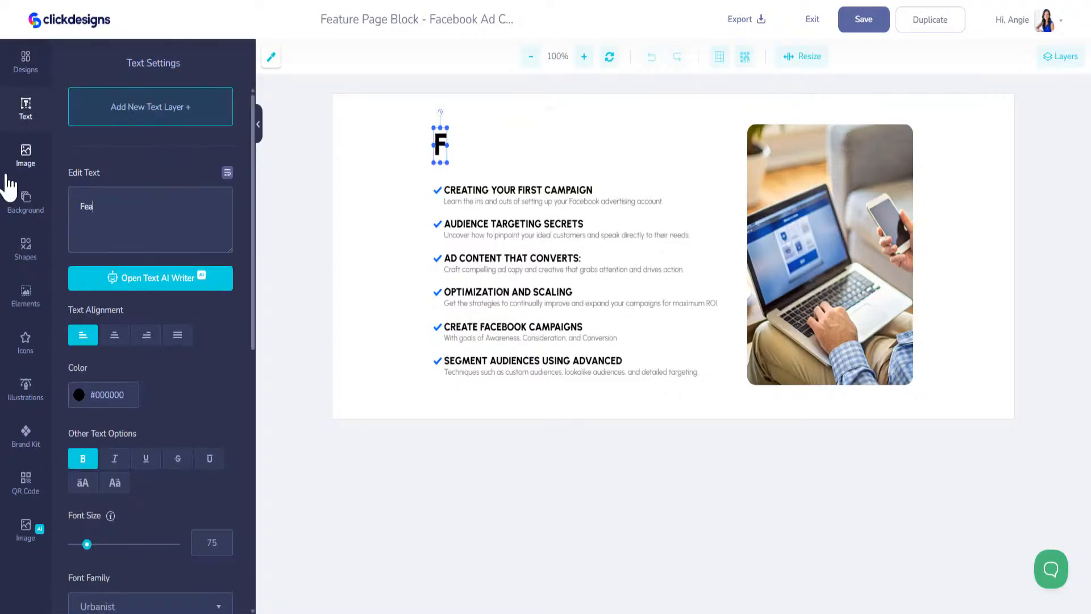
text(tures & Benefits)
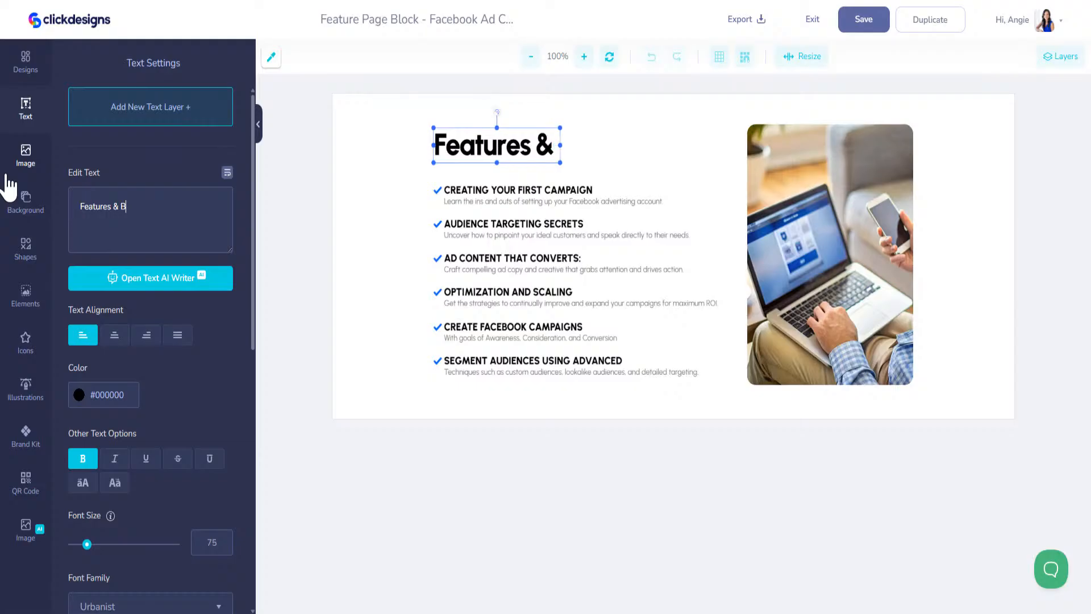
- Change the first two feature titles to "Drag & Drop Editor" and "AI-Powered Copy + Design"
click(455, 189)
text(Drag & Drop Editor)
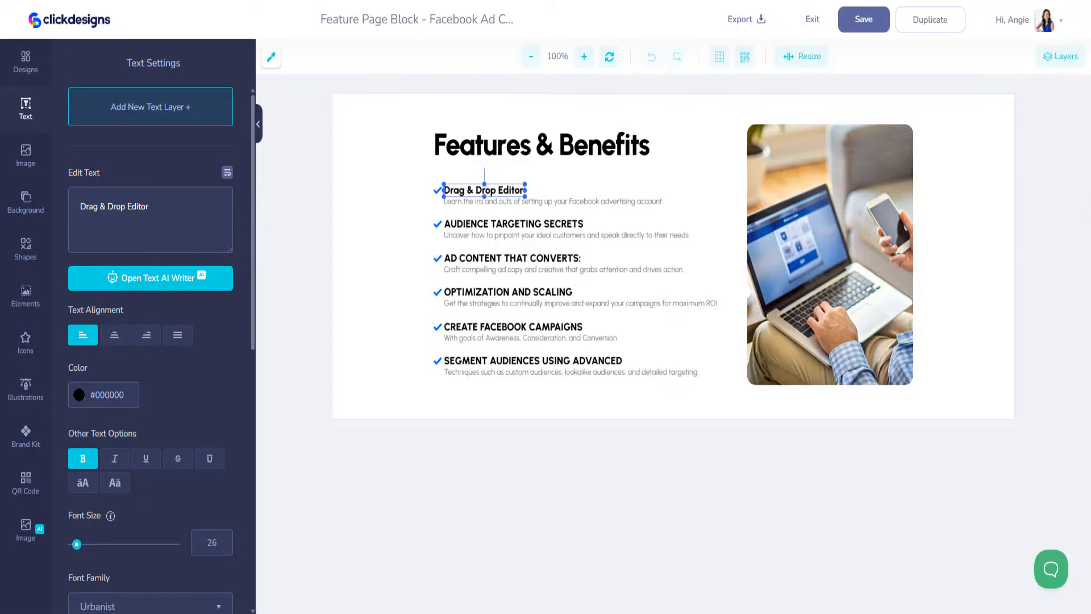
click(455, 224)
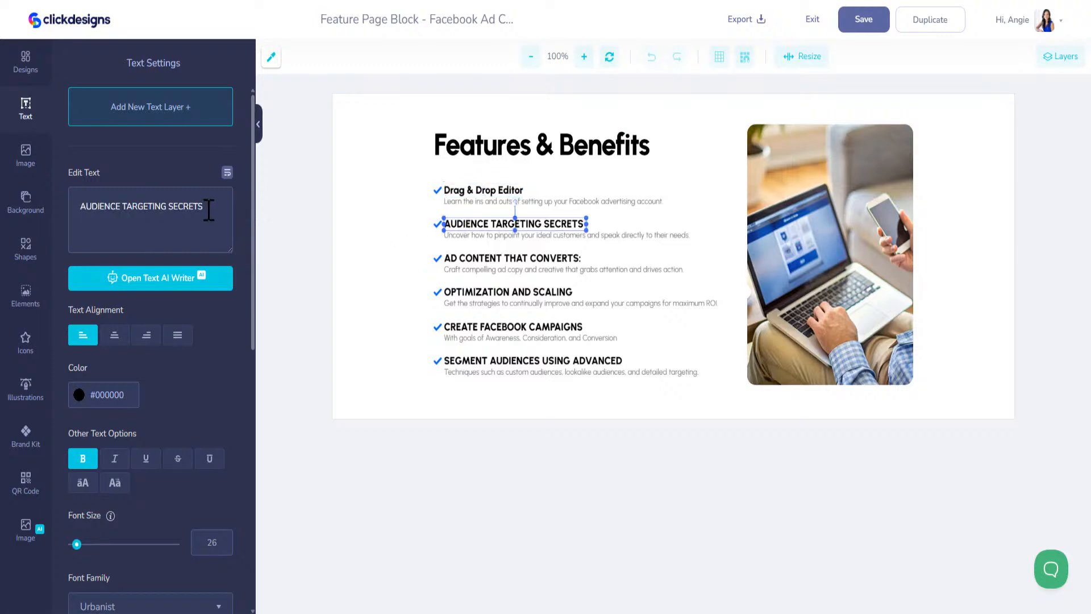
text(AI-Powered Copy + Design)
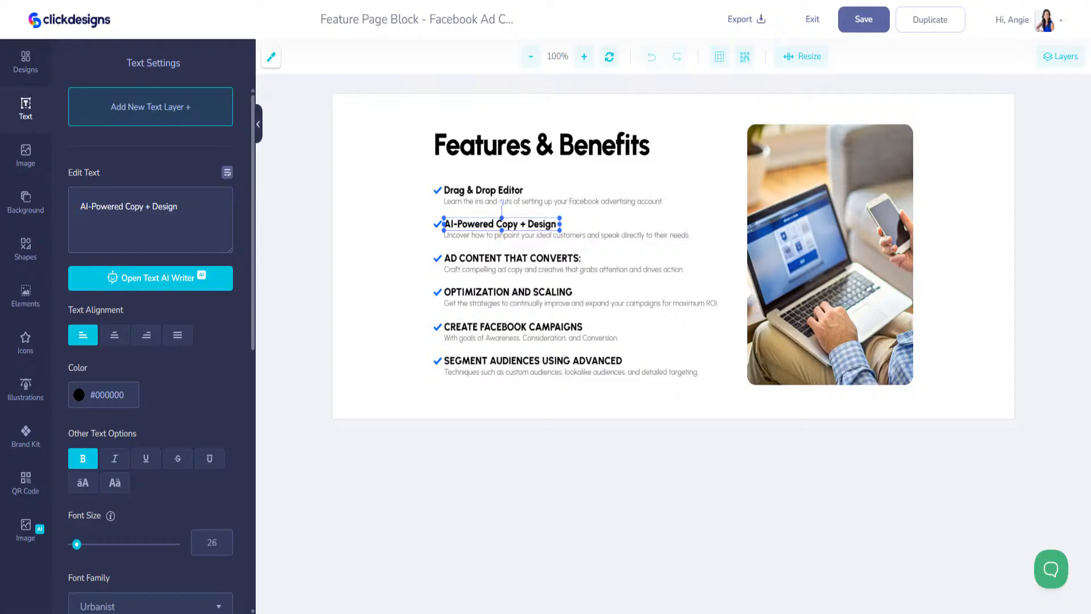
- Change the third and fourth feature titles to "Huge Template Library" and "One-Click Mockups"
click(499, 259)
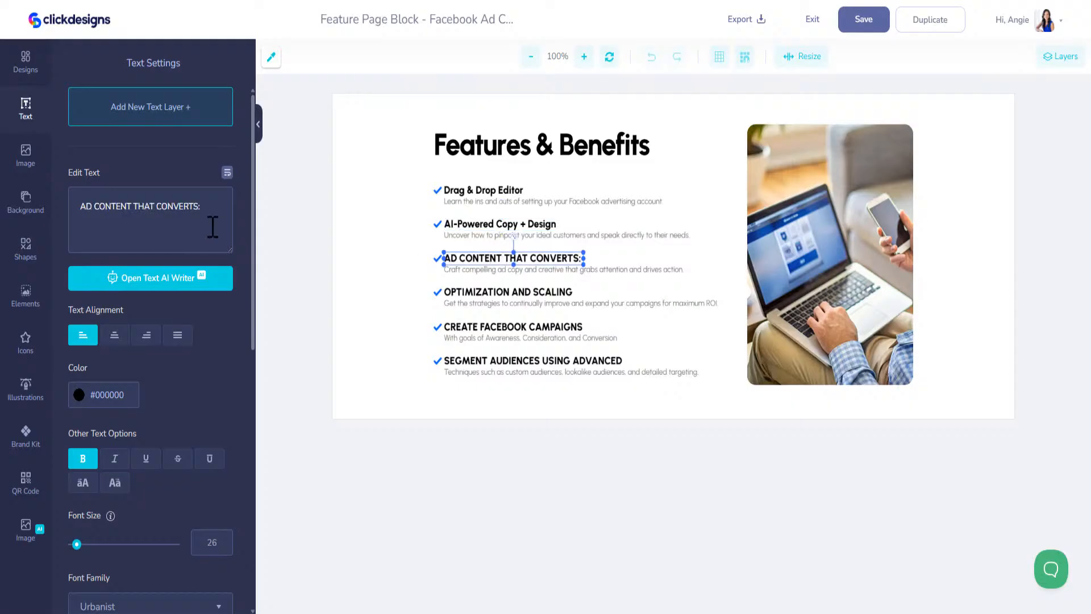
key(ctrl+a)
text(Huge Template Library)
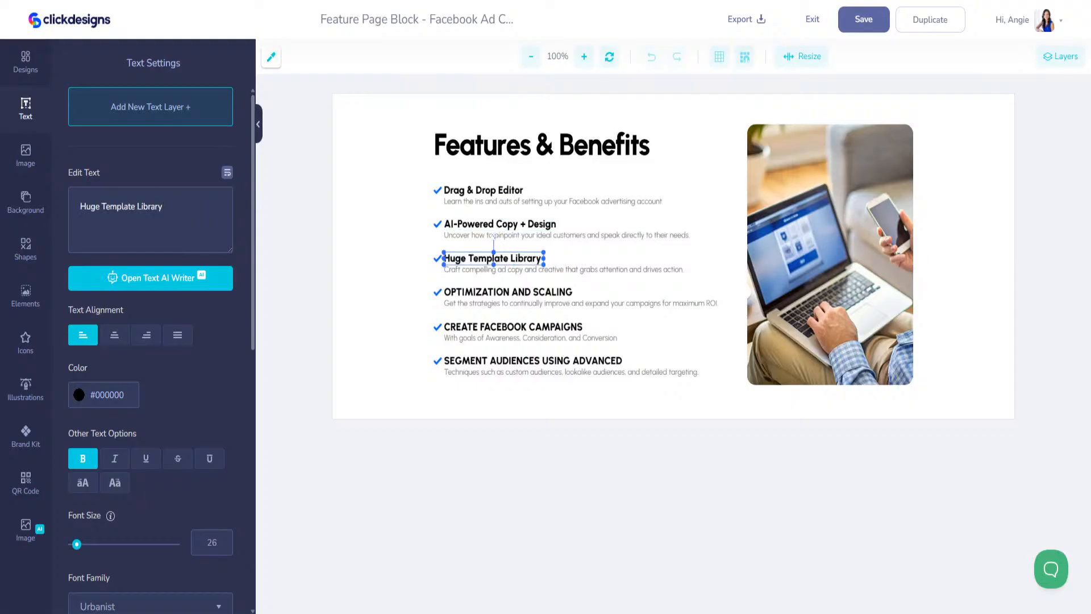
click(471, 292)
click(189, 206)
key(ctrl+a)
text(One-Click Mockups)
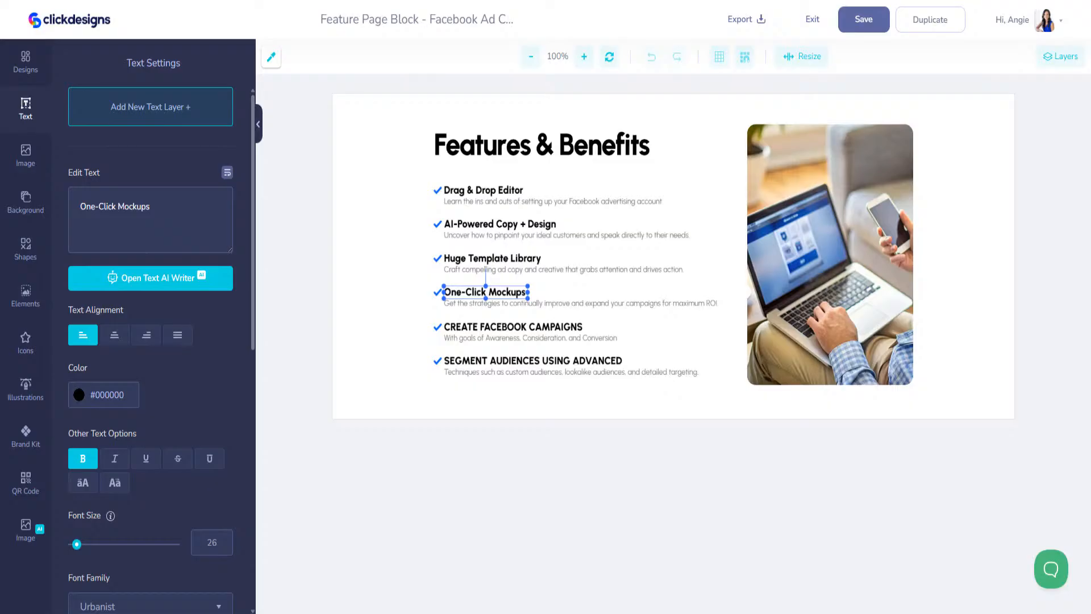
- Change the fifth and sixth feature titles to "All-in-One Platform" and "Beginner-Friendly"
click(487, 327)
key(ctrl+a)
text(All-in-One Platform)
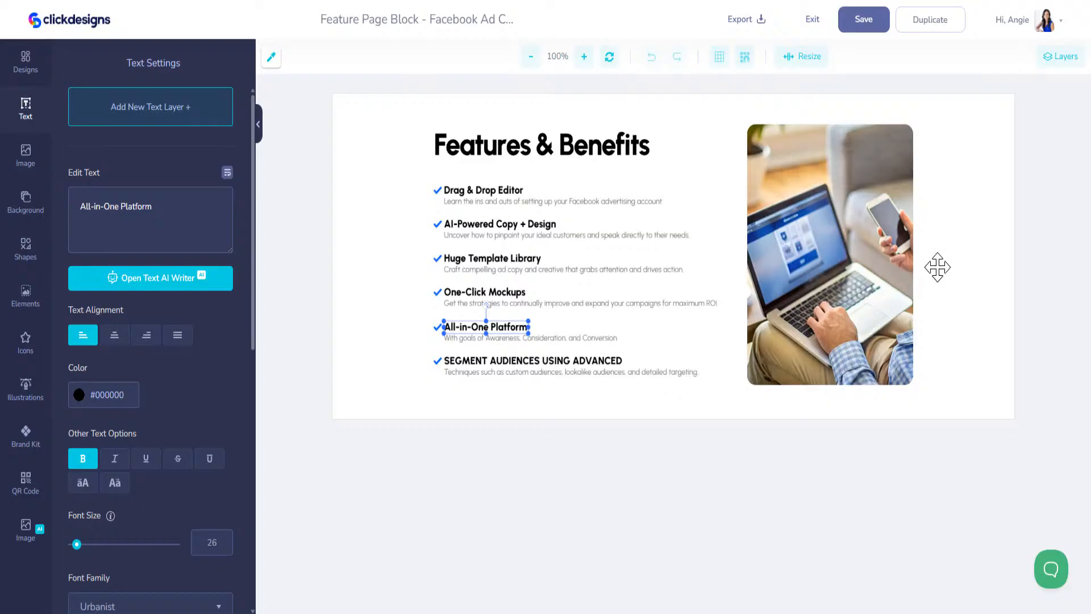
click(474, 361)
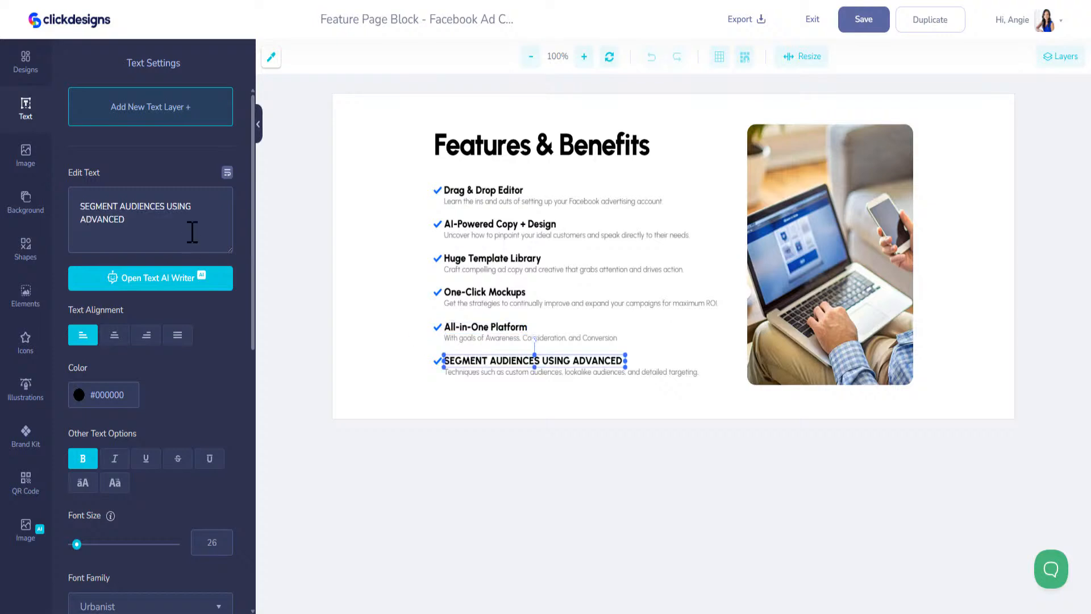
key(ctrl+a)
text(Beginner-Friendly)
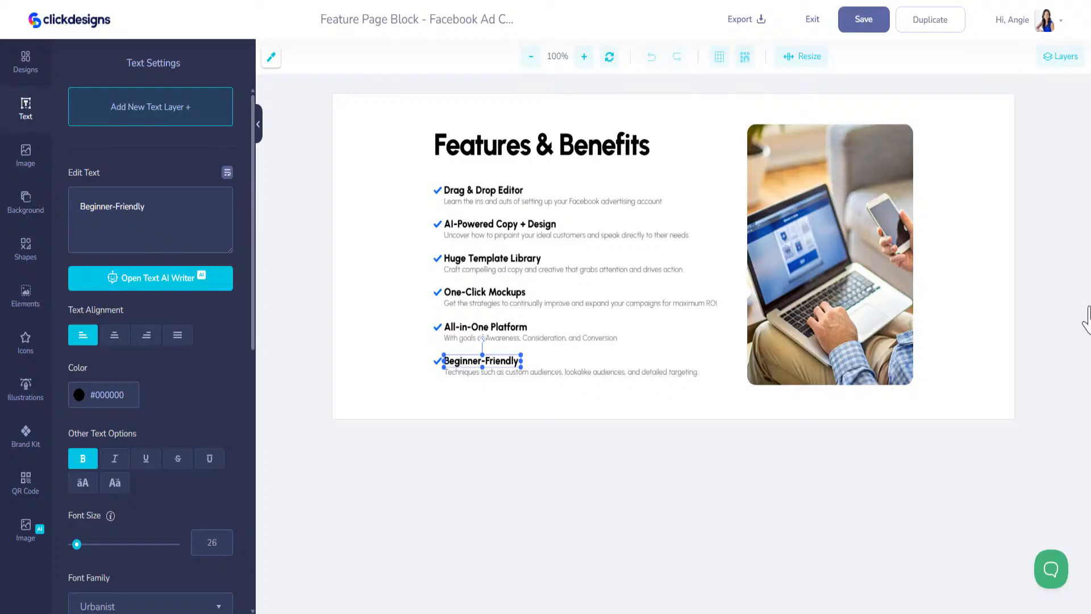
- Set the first two feature descriptions to "No tech skills needed, just click, edit, and publish." and "Generate text in ChatGPT and instantly drop it into ClickDesigns visuals."
click(463, 202)
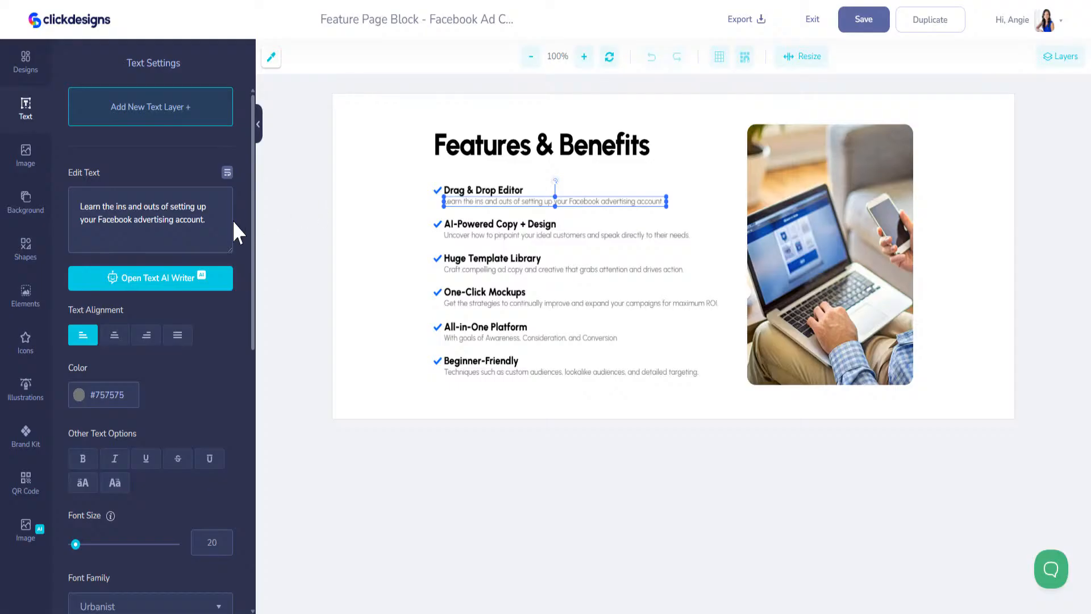
key(ctrl+a)
text(No tech skills needed, just click, edit, and publish.)
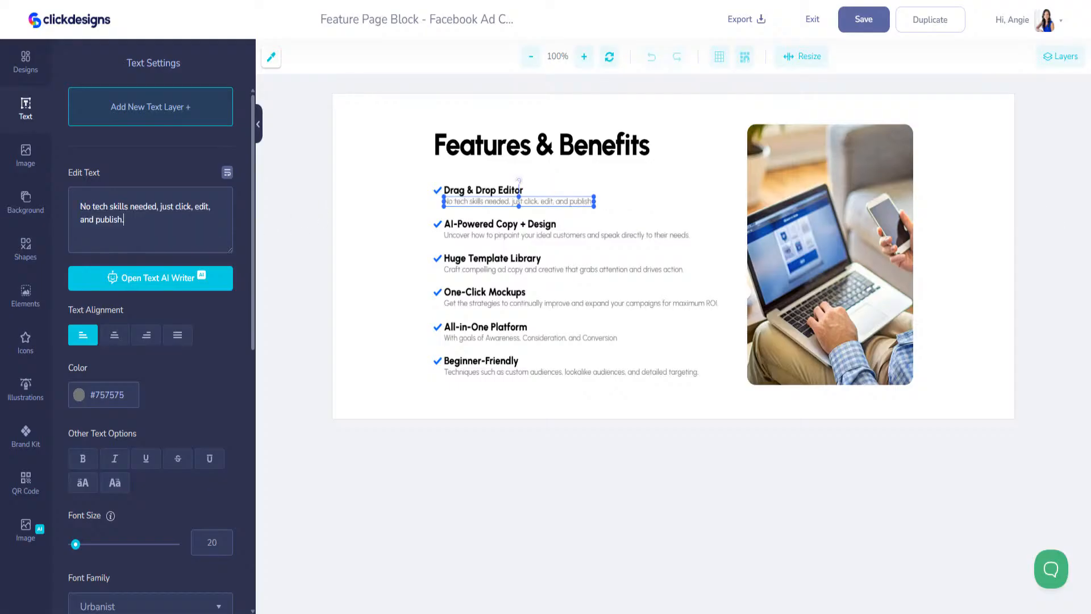
click(524, 235)
key(ctrl+a)
text(Generate text in ChatGPT and instantly drop it into ClickDesigns visuals.)
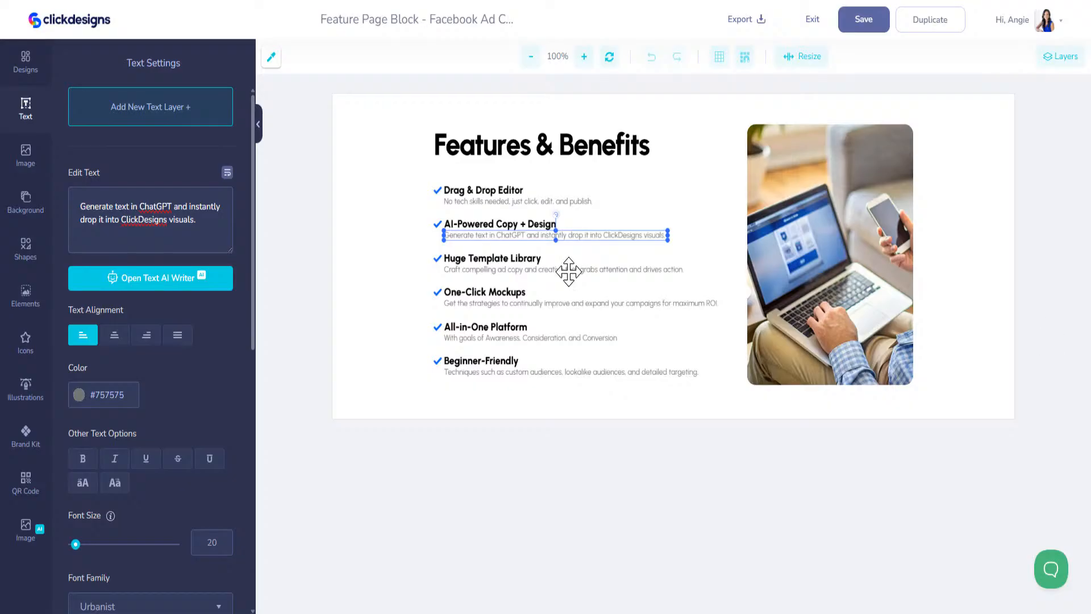
- Set the third and fourth descriptions to "10,000+ ready-to-use designs for every niche and project." and "Instantly create product bundles, boxshots, and device mockups."
click(523, 273)
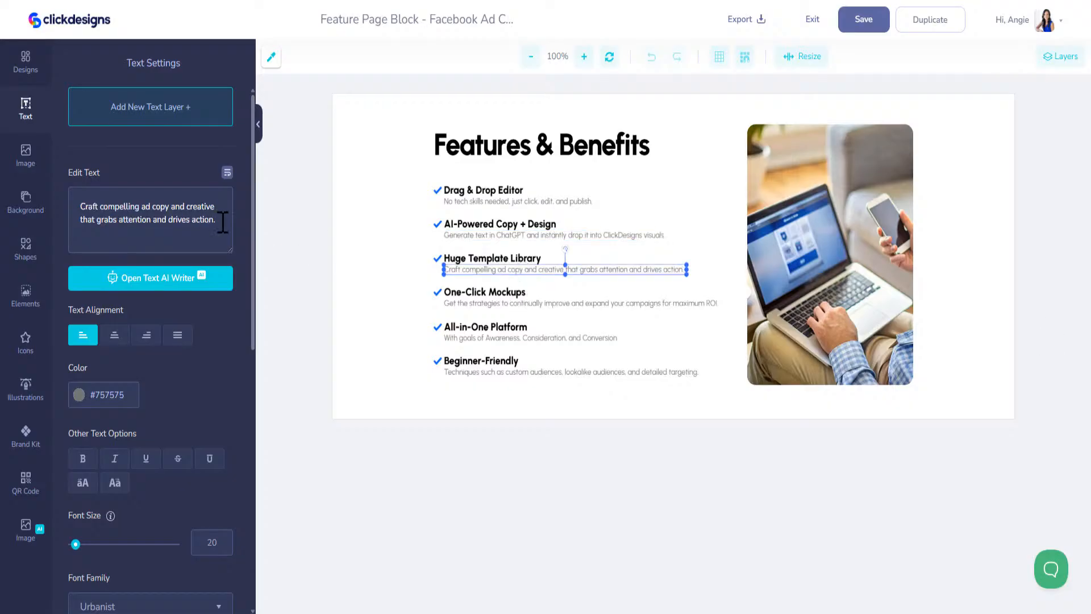
text(10,000+ ready-to-use designs for every niche and project.)
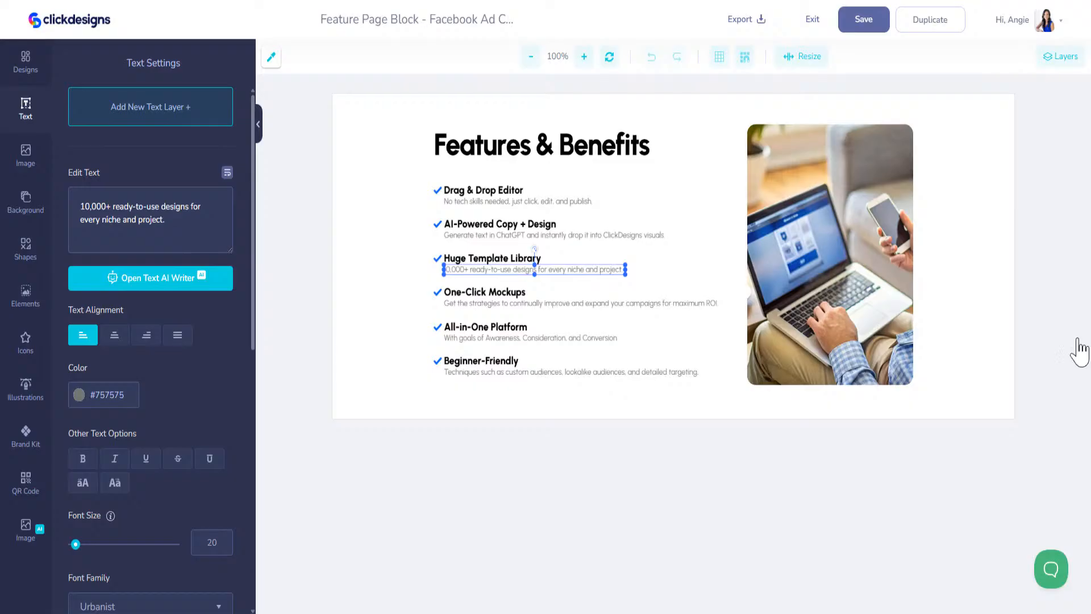
click(526, 303)
key(ctrl+a)
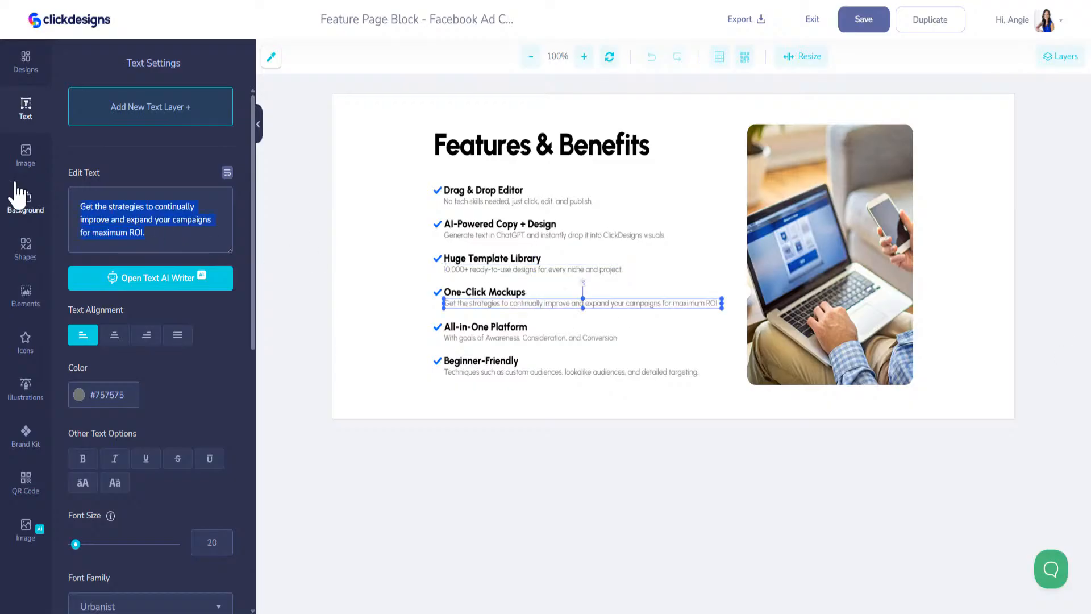
text(Instantly create product bundles, boxshots, and device mockups.)
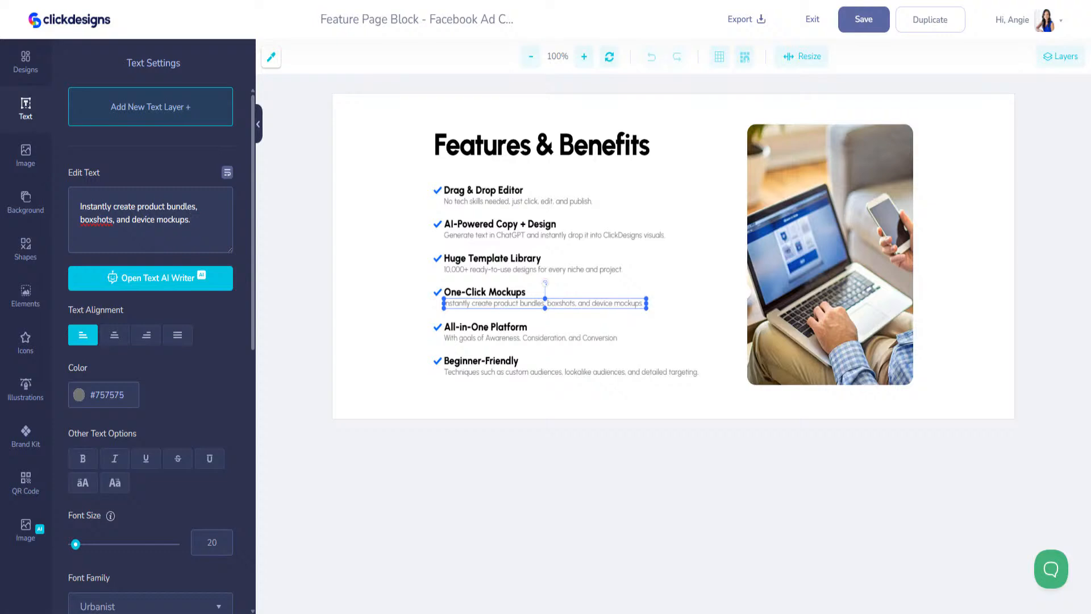
- Change the last two feature descriptions to "Covers logos, social posts, covers, funnels, packaging, and more." and "Built for non-designers who want pro results fast."
click(496, 336)
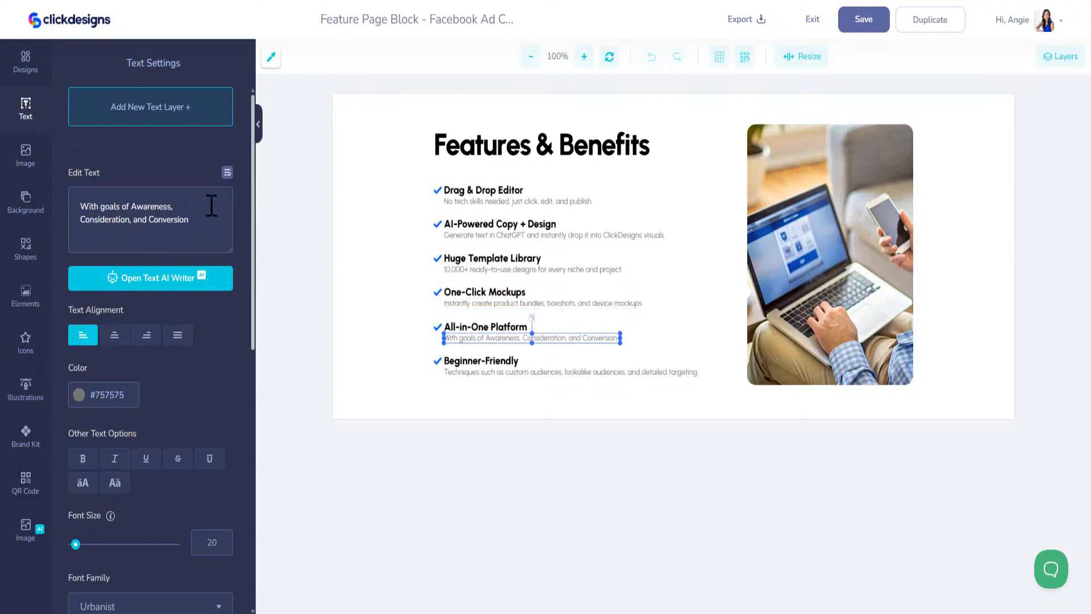
click(196, 220)
key(ctrl+a)
text(Covers logos, social posts, covers, funnels, packaging, and more.)
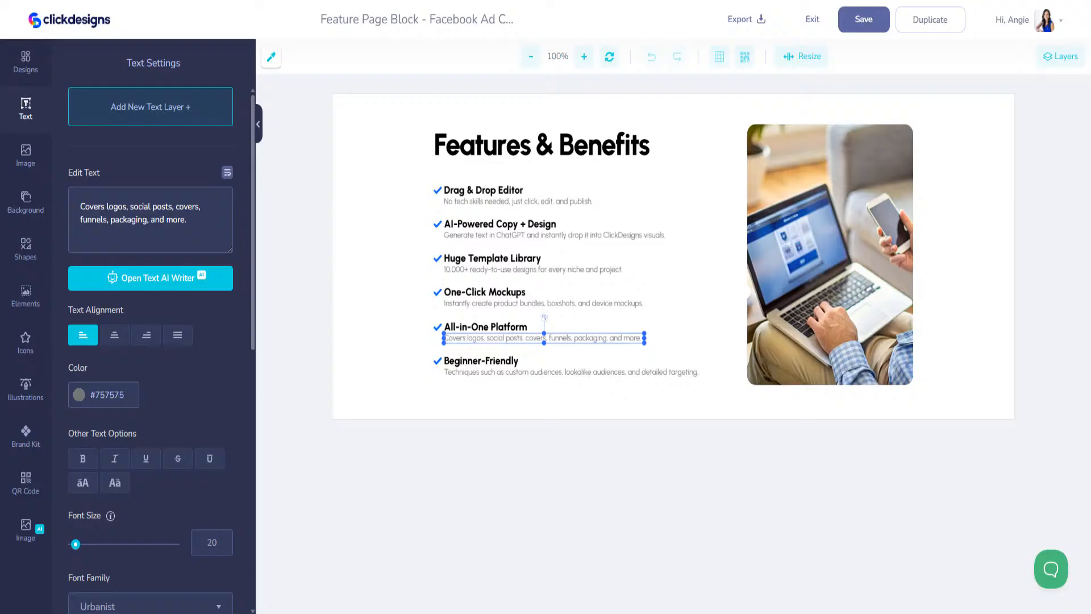
click(527, 372)
drag(191, 241, 67, 197)
text(Built for non-designers who want pro results fast.)
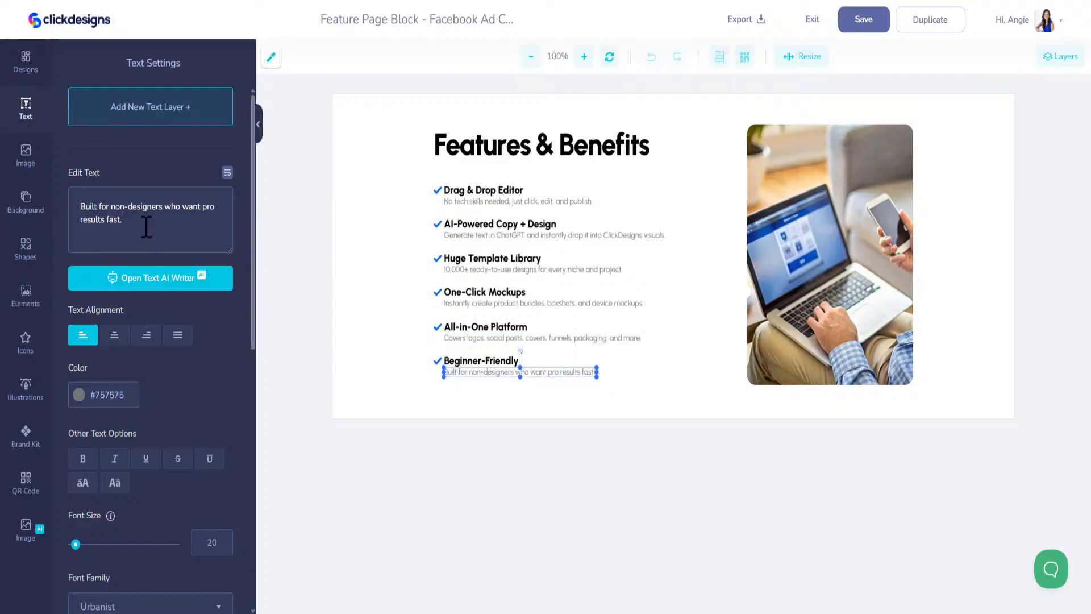
- Set the font size of the first three feature descriptions to 25
click(555, 202)
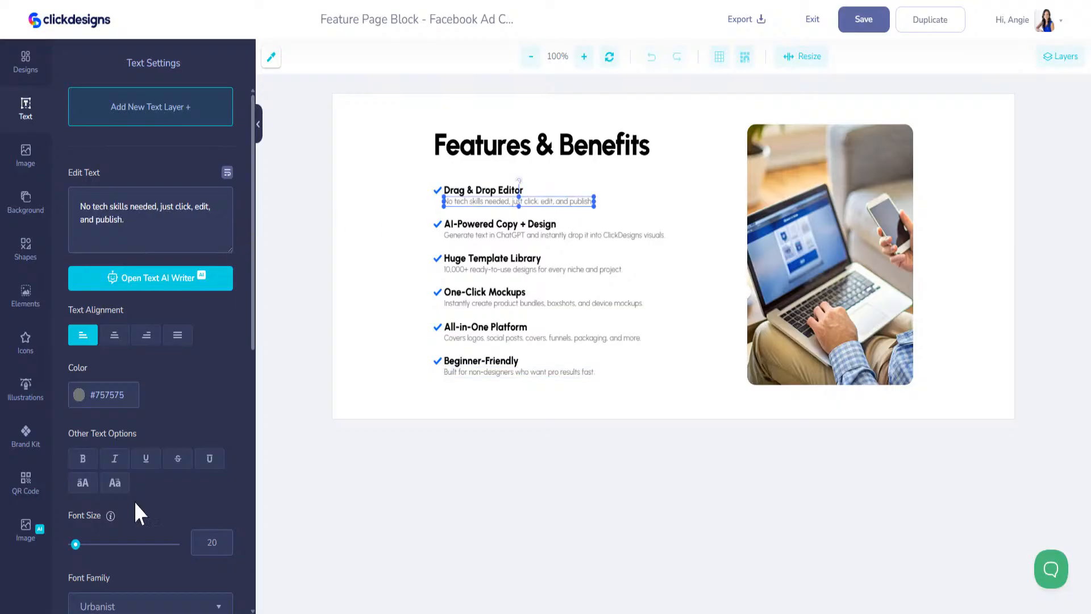
double_click(206, 543)
text(25)
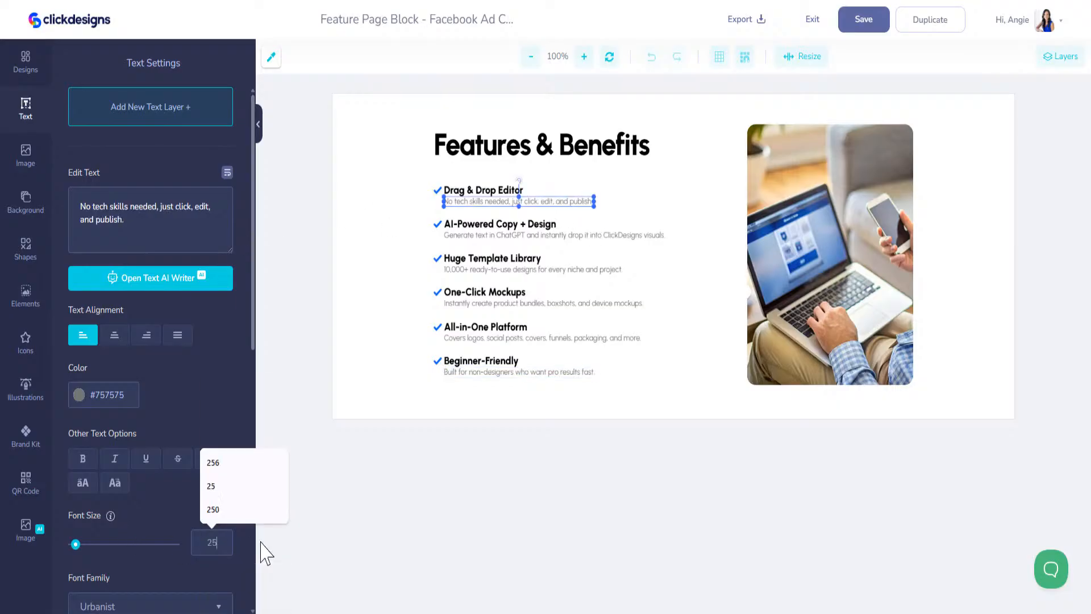
click(533, 235)
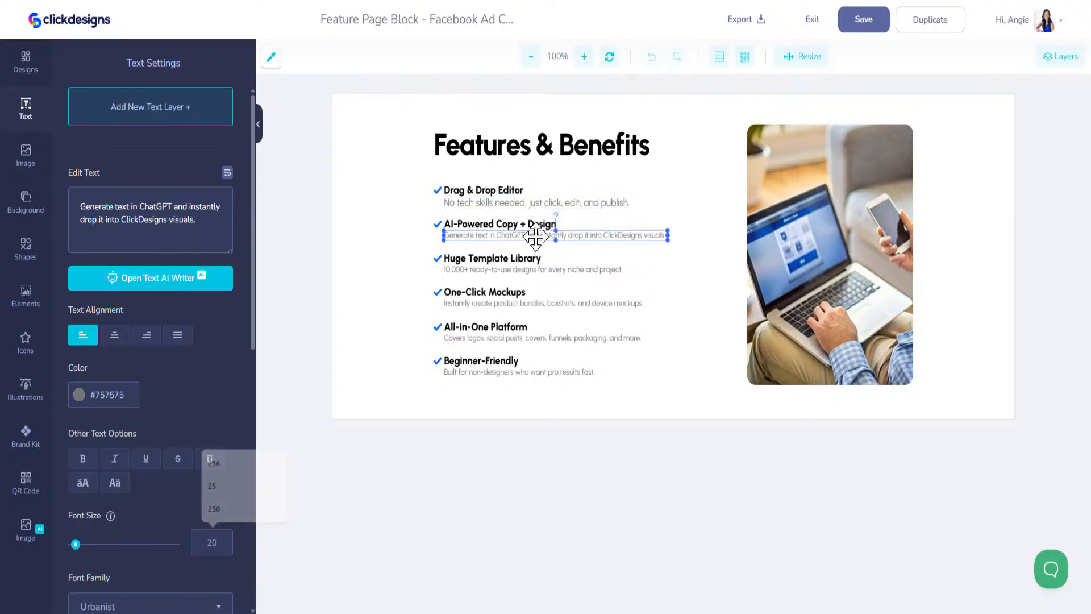
click(215, 541)
text(25)
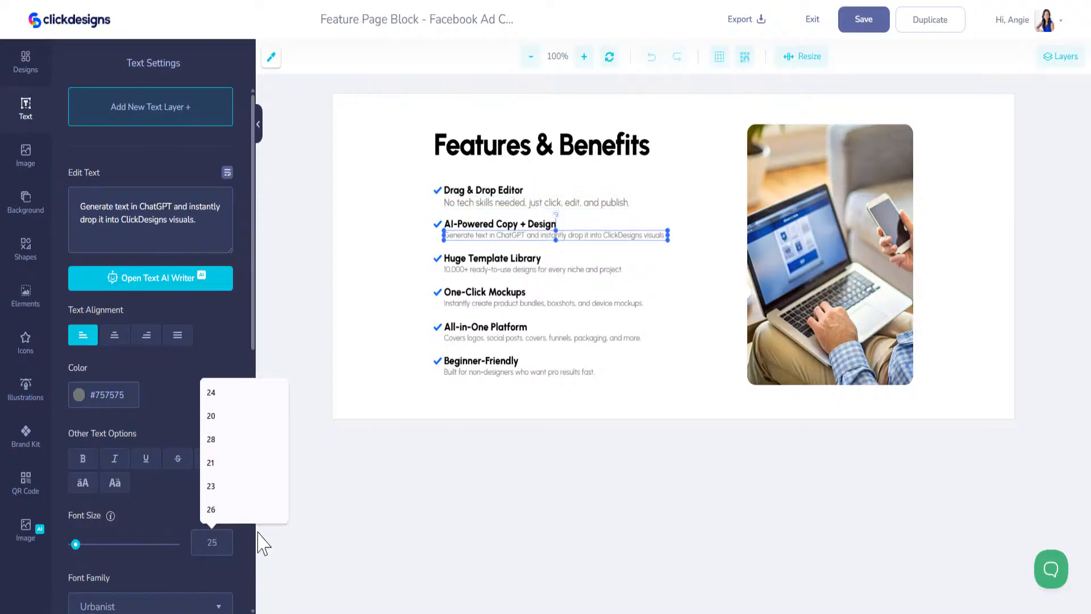
click(489, 271)
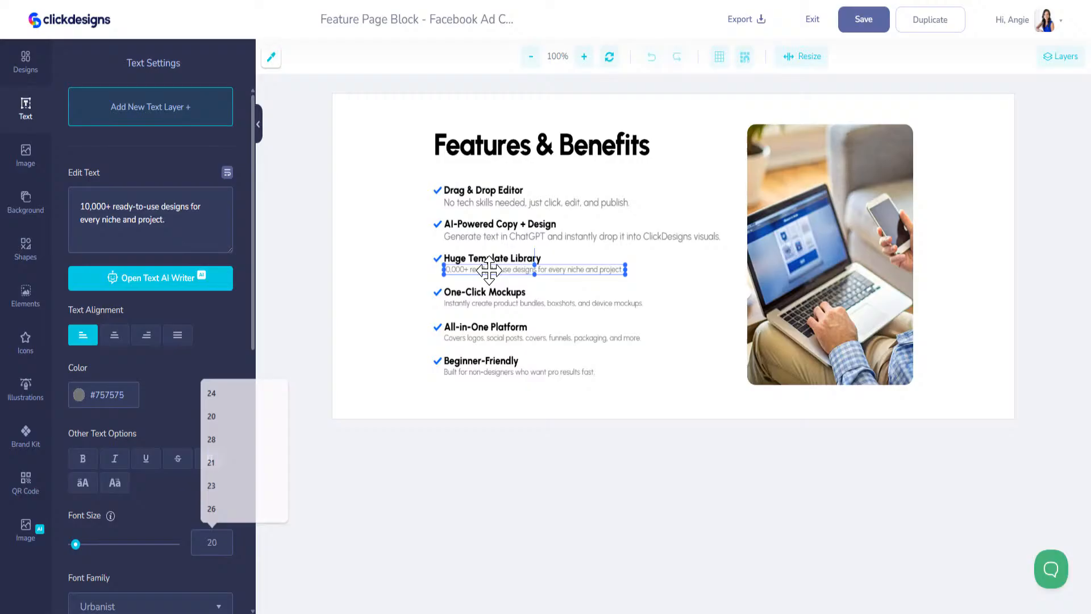
double_click(212, 542)
text(25)
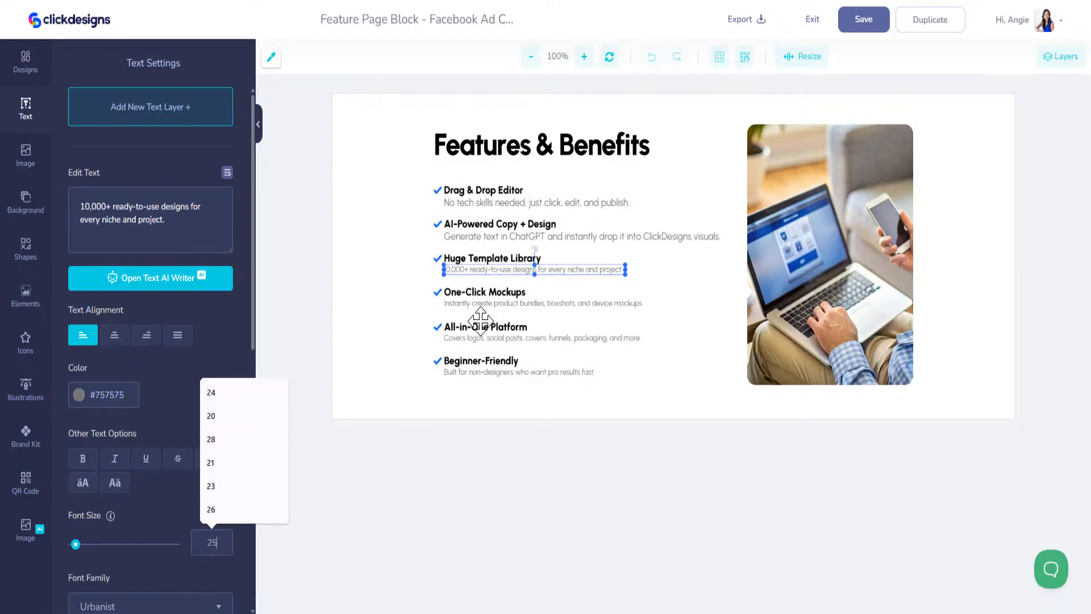
- Set the font size of the One-Click Mockups, All-in-One Platform and Beginner-Friendly descriptions to 25
click(488, 303)
double_click(208, 543)
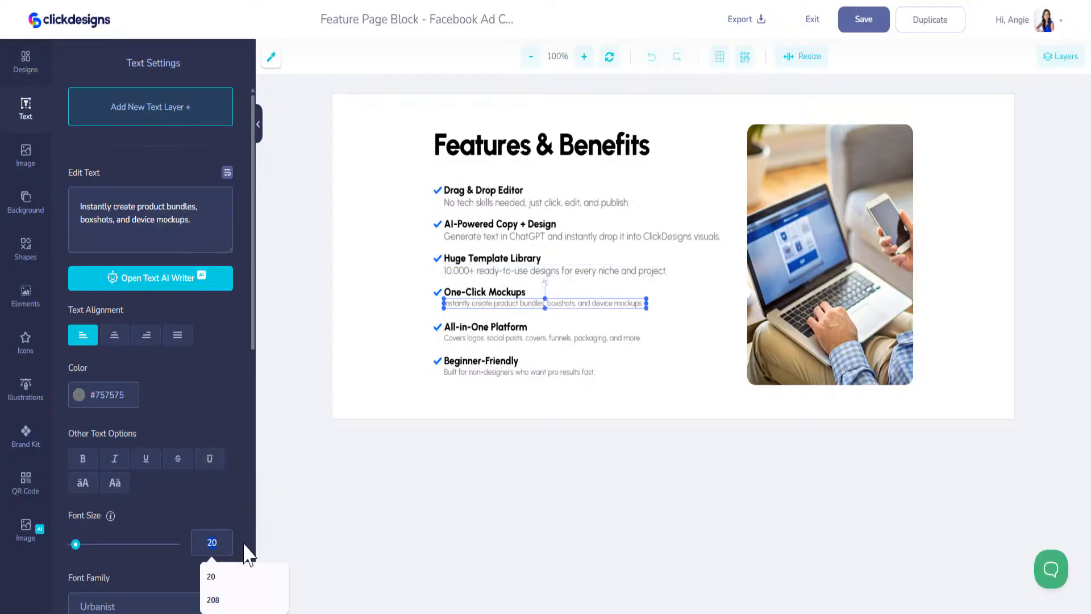
text(25)
click(471, 337)
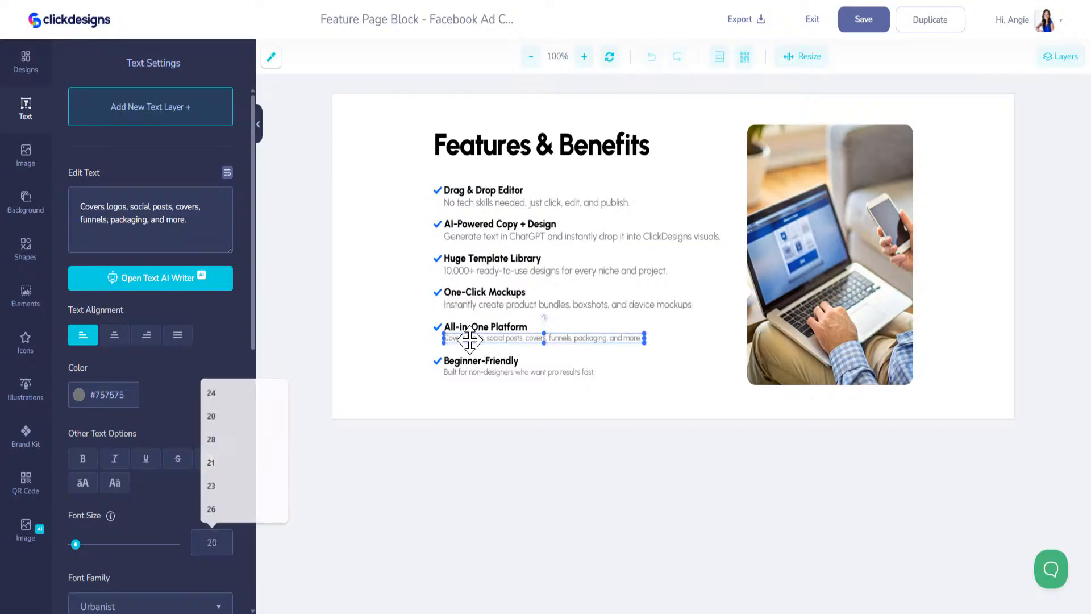
double_click(209, 543)
text(25)
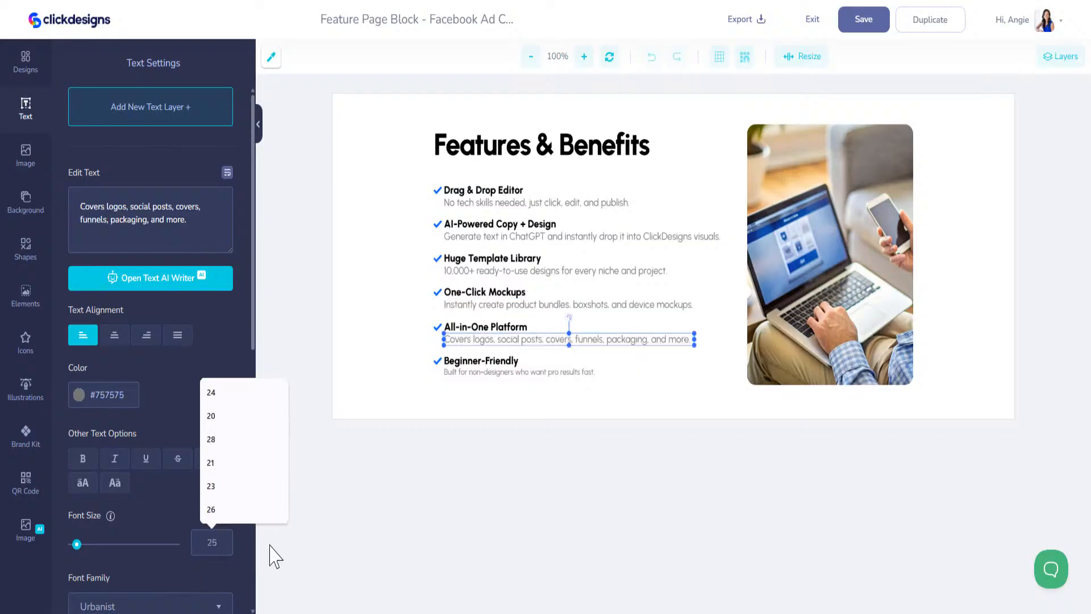
click(481, 372)
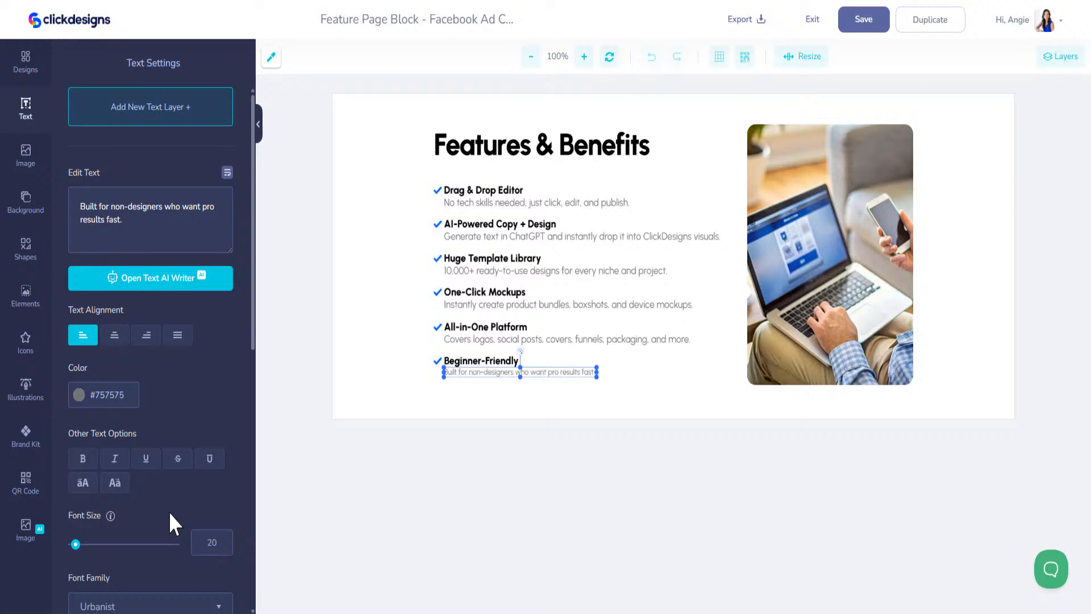
double_click(200, 542)
text(25)
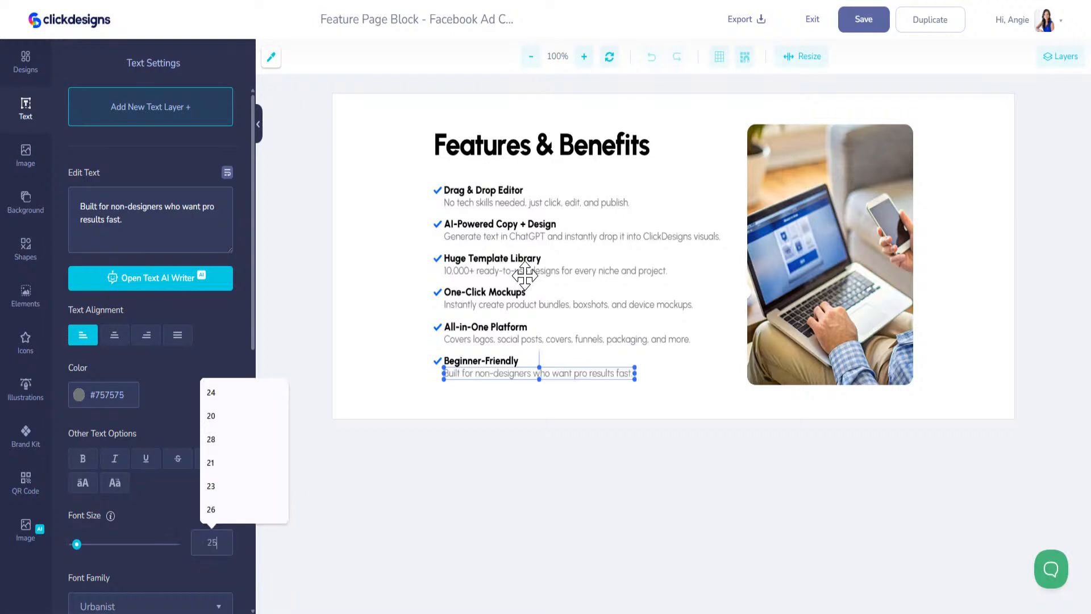
- Replace the laptop photo with the uploaded "Create amazing graphics" image, enlarged to fill the space beside the feature list
click(848, 231)
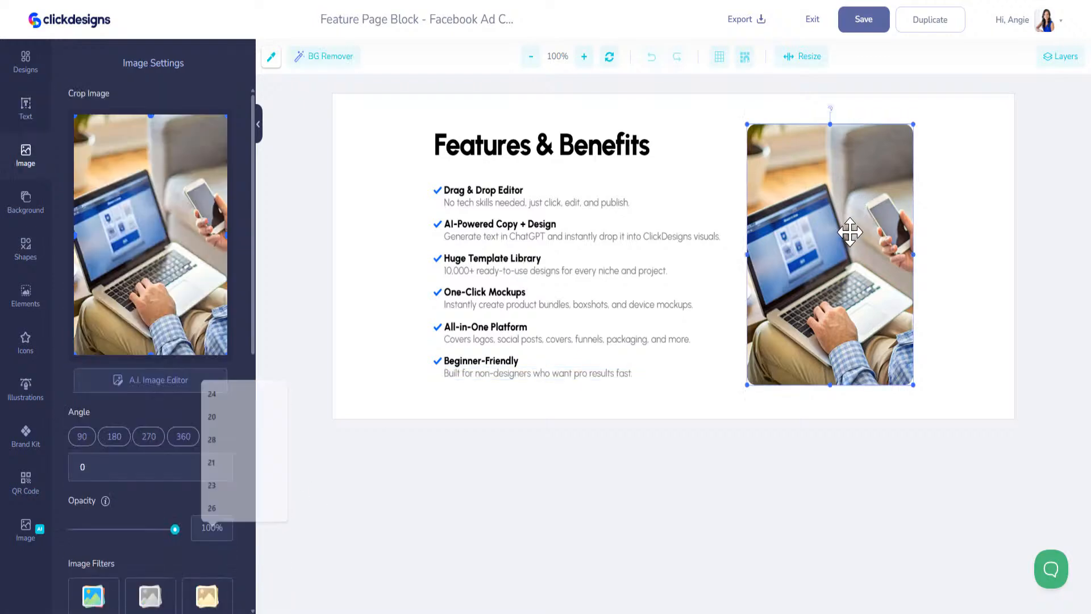
key(Delete)
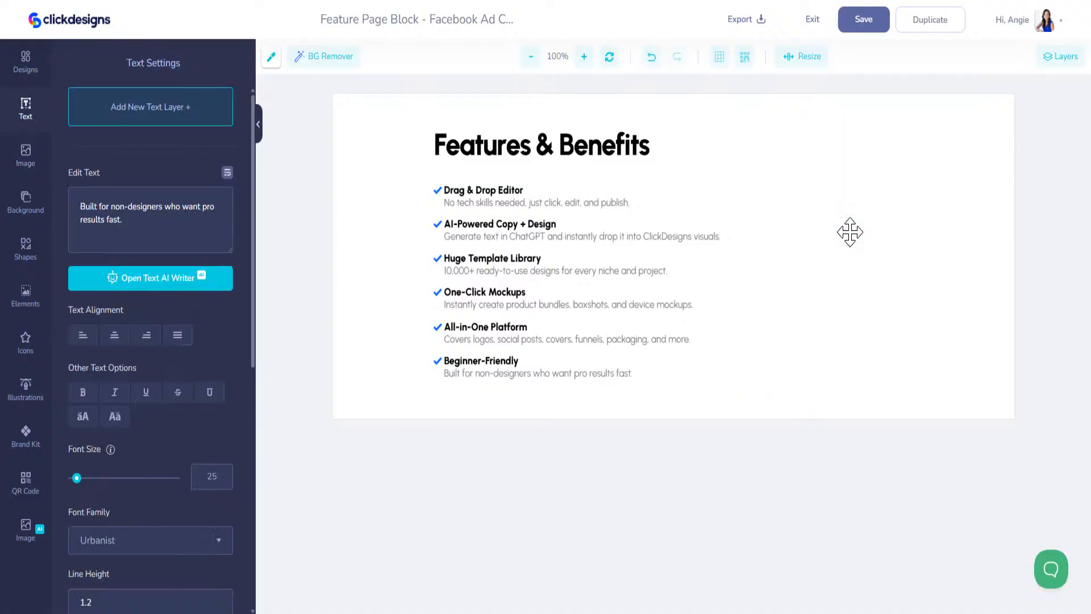
click(36, 154)
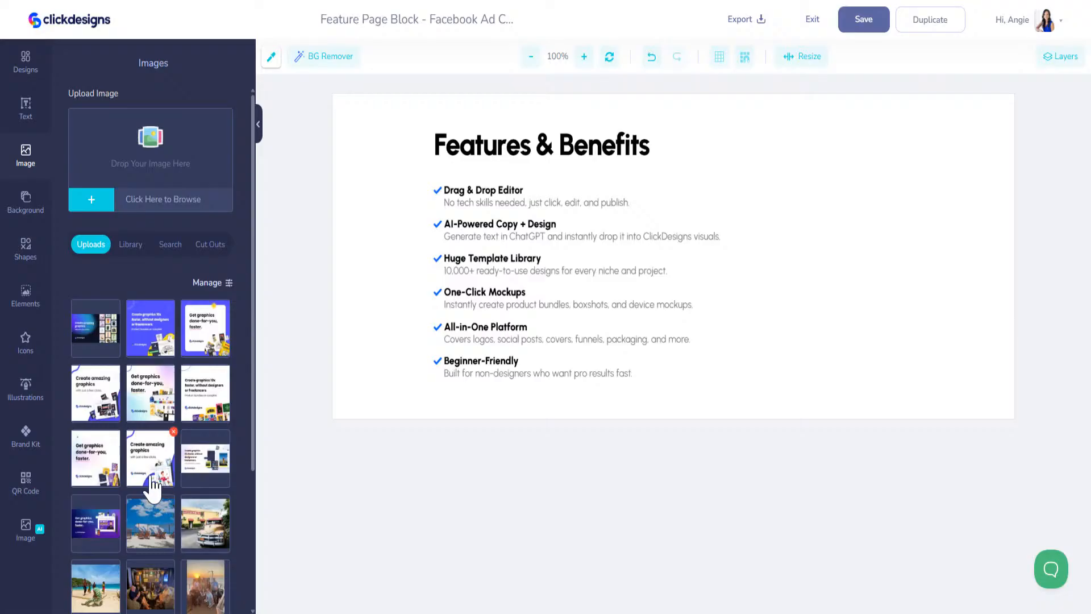
click(106, 405)
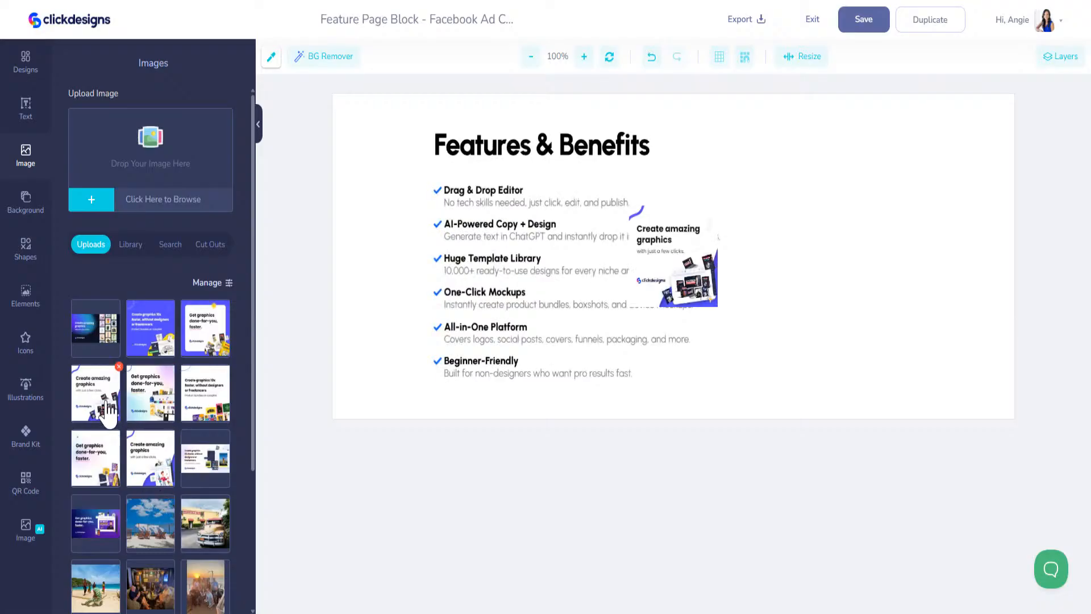
drag(665, 275, 790, 206)
drag(844, 240, 964, 375)
drag(917, 333, 918, 335)
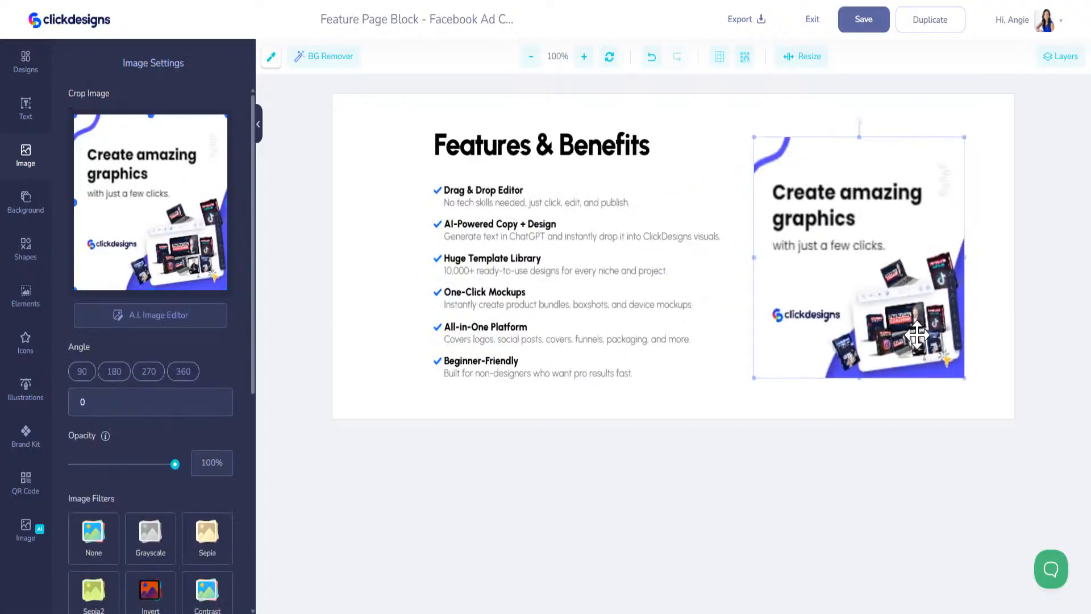
- Turn on the shadow for the "Create amazing graphics" image and try to paste a copied shadow colour
scroll(166, 458, down, 6)
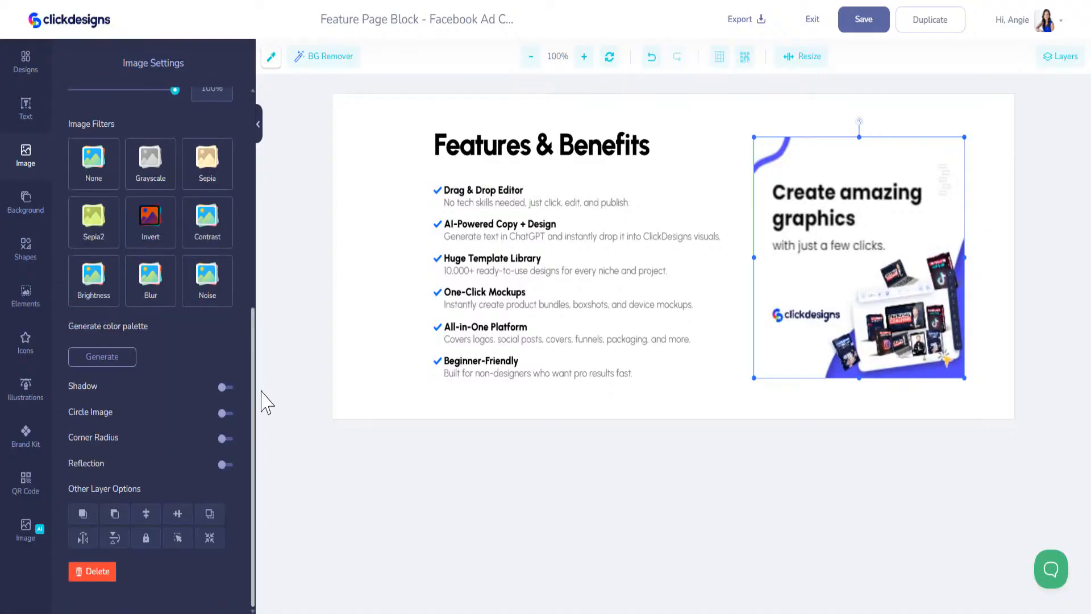
click(226, 387)
click(122, 419)
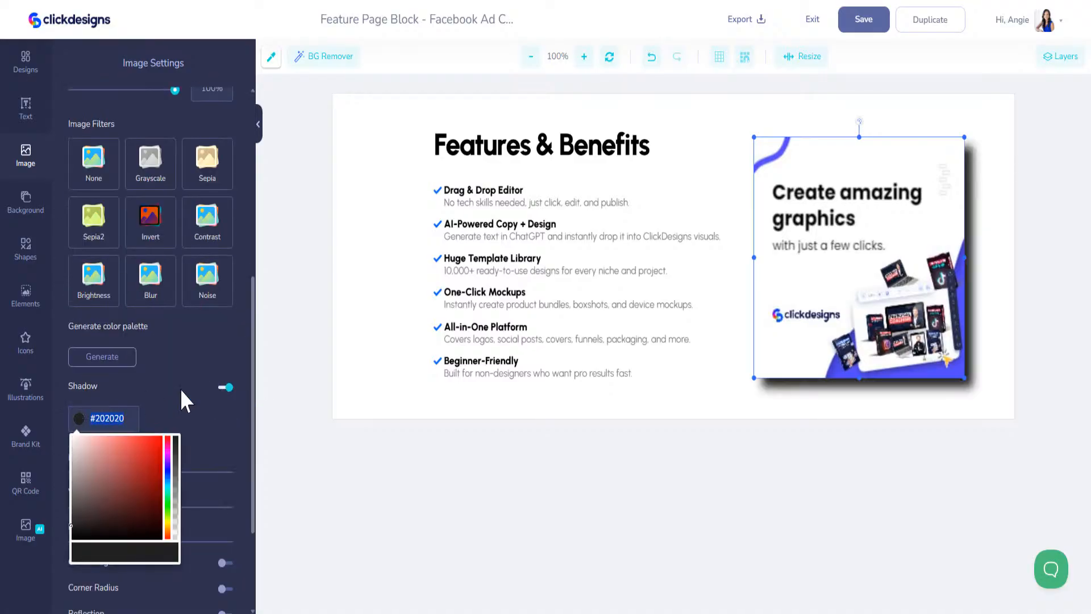
key(ctrl+v)
click(181, 389)
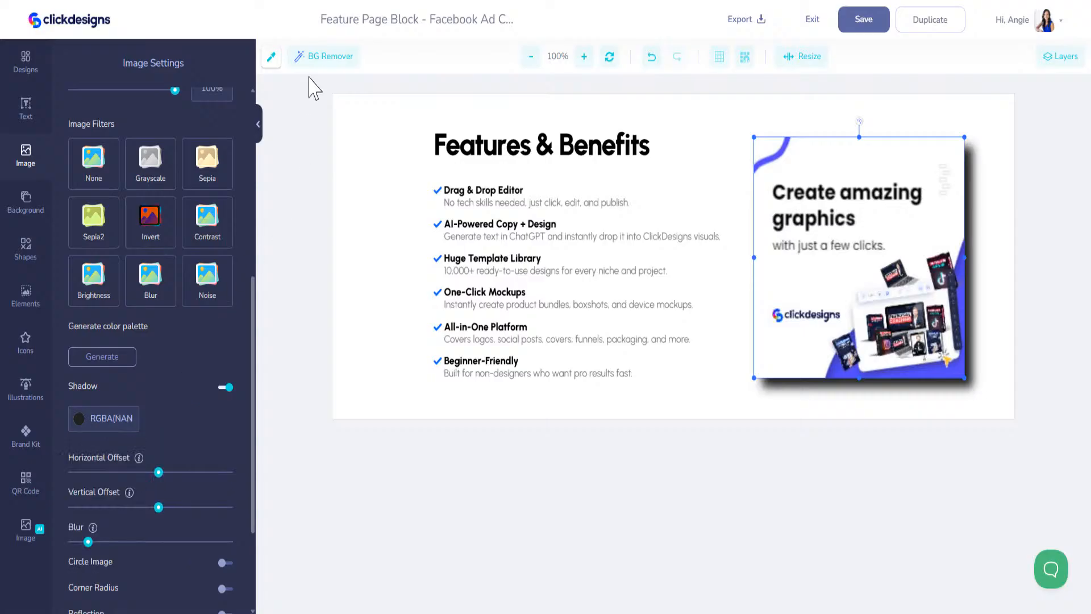
- Sample the blue of the feature checkmarks, apply it as the image's shadow colour and increase the shadow blur into a wide glow
click(273, 58)
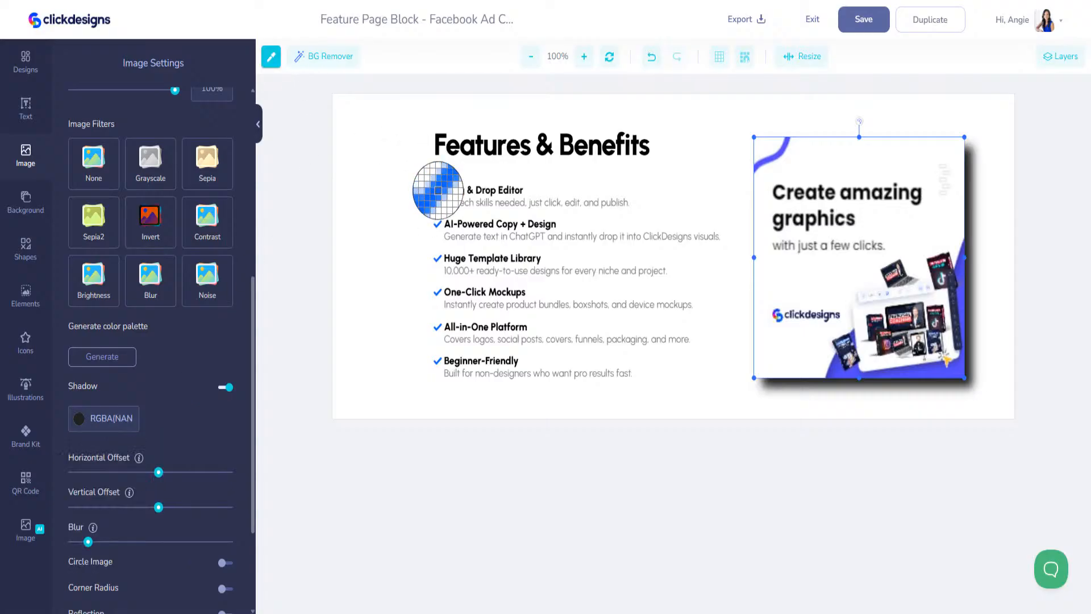
click(435, 192)
triple_click(134, 420)
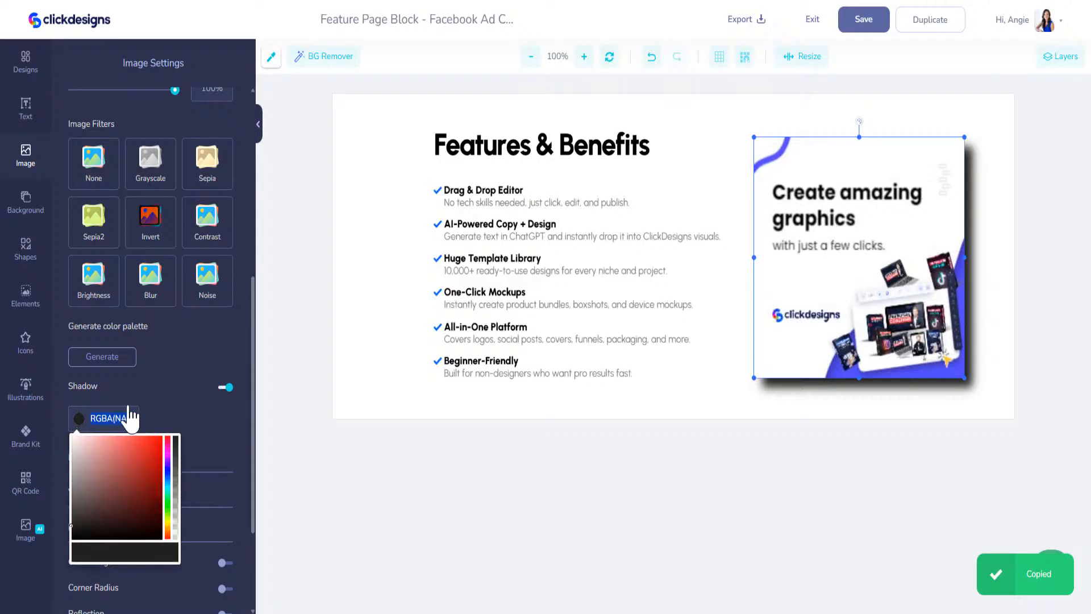
key(ctrl+v)
key(Return)
click(135, 541)
drag(138, 543, 155, 543)
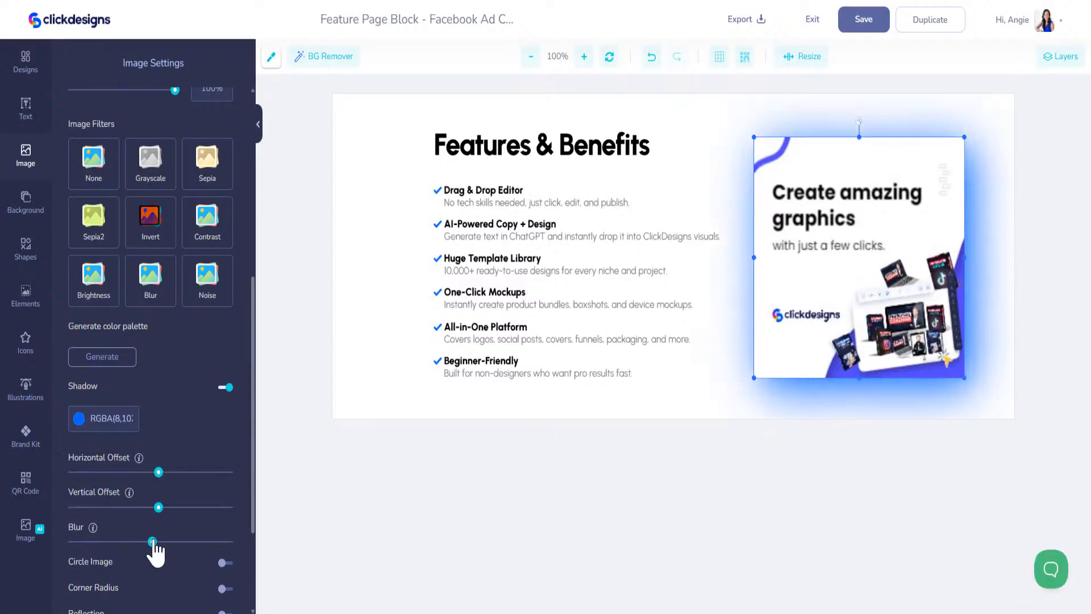
- Save the feature block and open the Course Includes Page Block design for editing
click(863, 19)
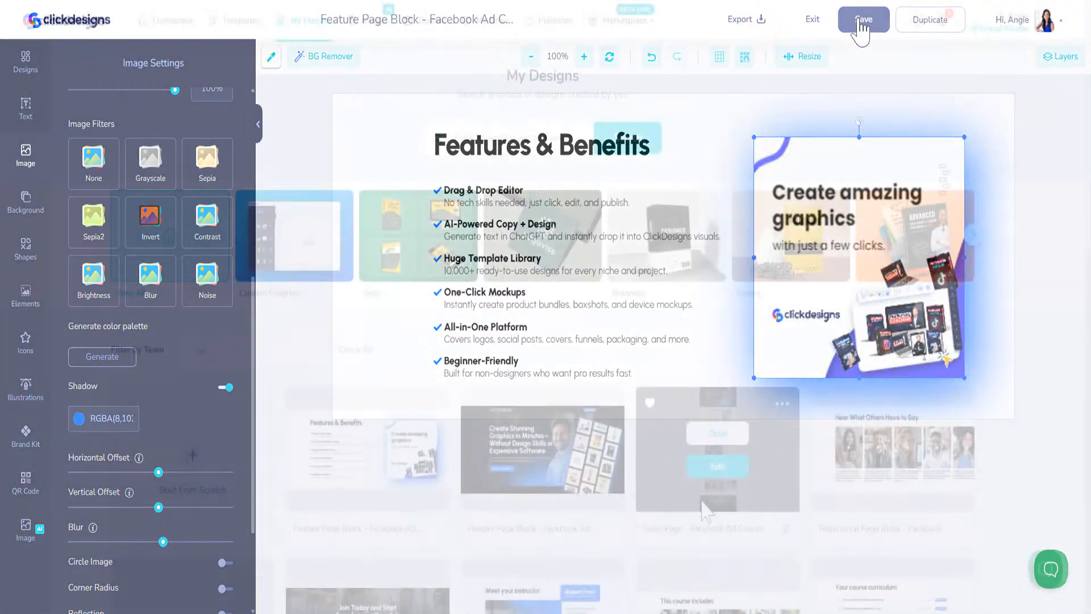
scroll(705, 505, down, 3)
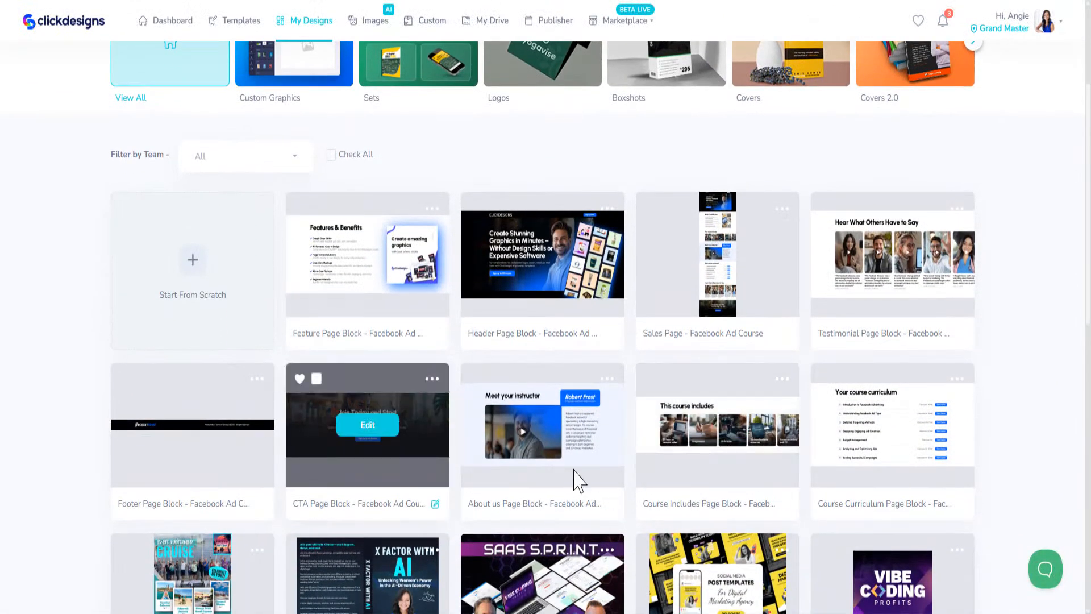
click(723, 430)
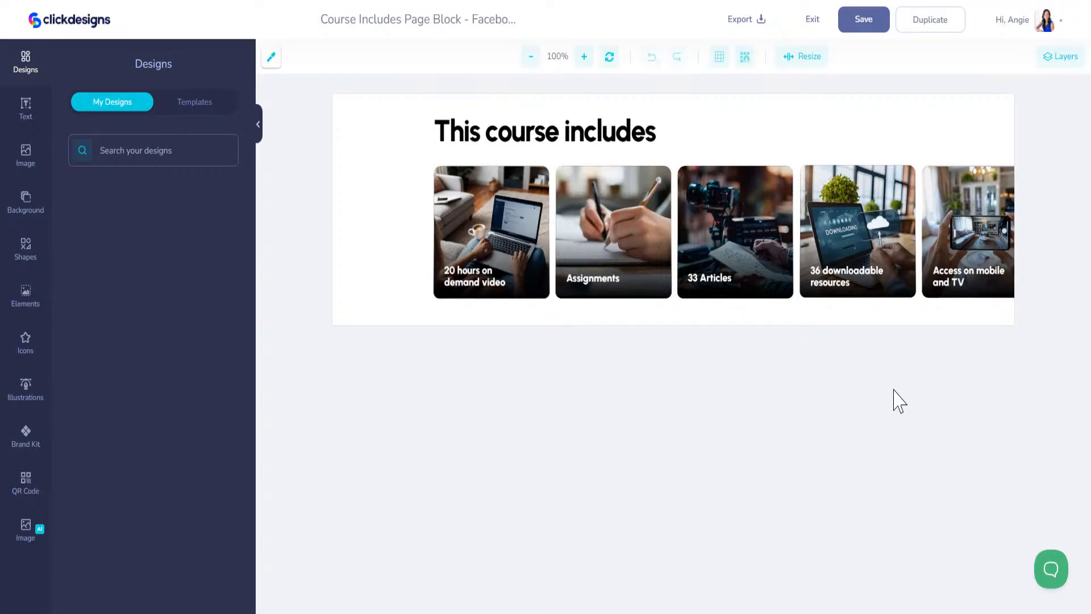
- Delete the on-demand video, Assignments, 33 Articles and downloadable resources cards from the course includes block
click(521, 203)
key(Delete)
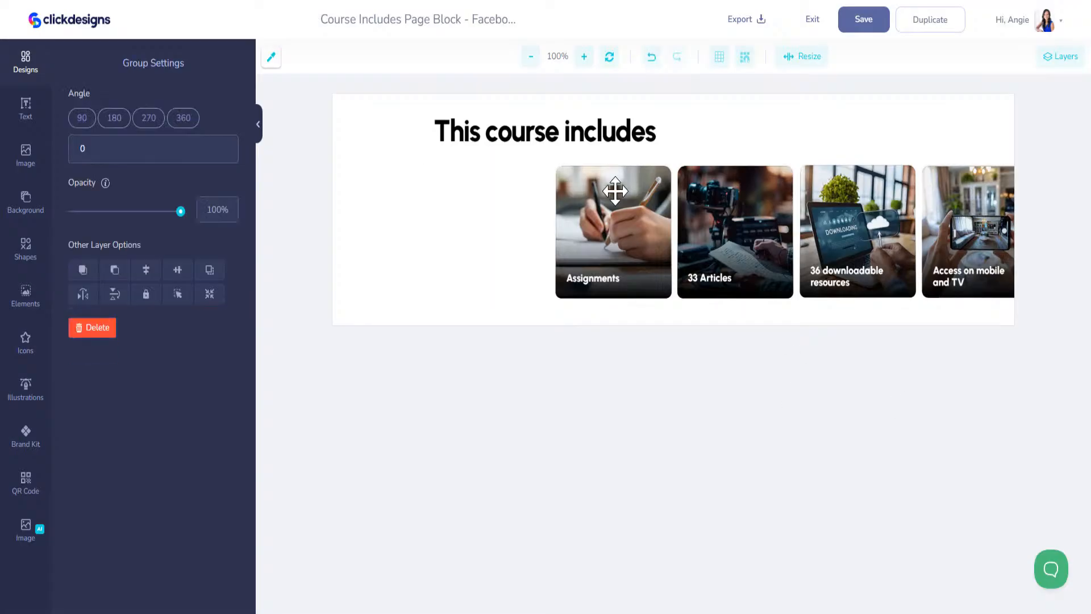
click(617, 190)
key(Delete)
click(712, 189)
key(Delete)
click(804, 189)
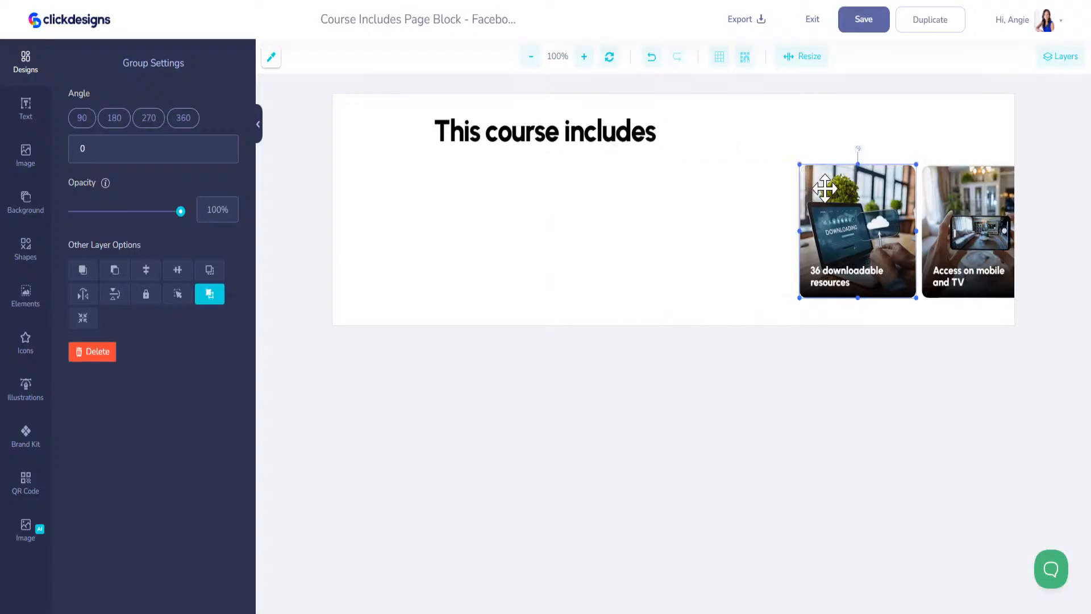
key(Delete)
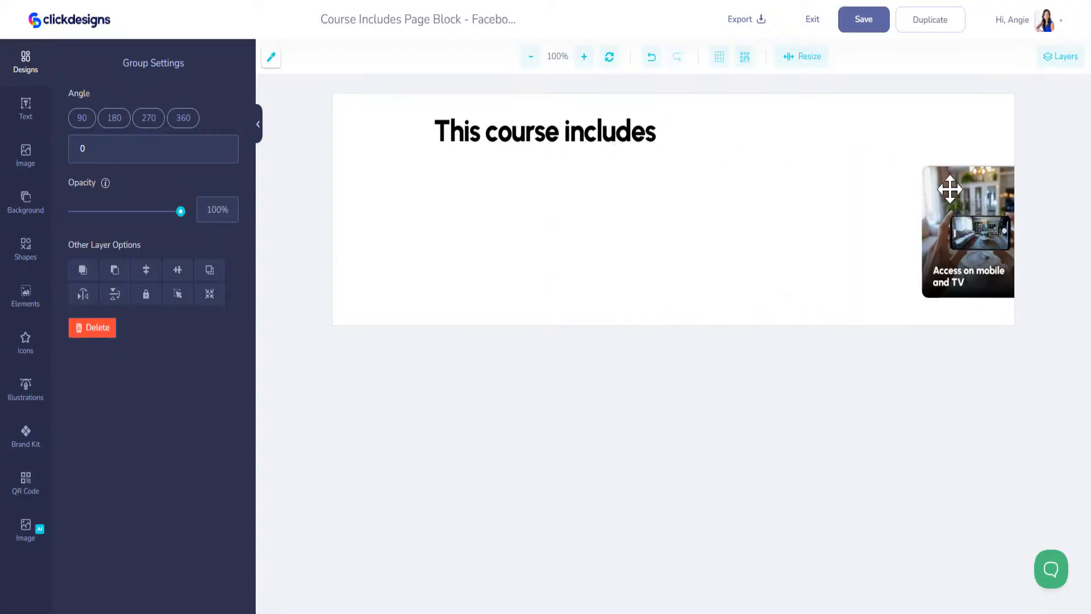
- Add five uploaded ClickDesigns promo graphics, the "Create graphics 10x faster" and "Get graphics done-for-you" versions, to the block
click(40, 167)
click(158, 335)
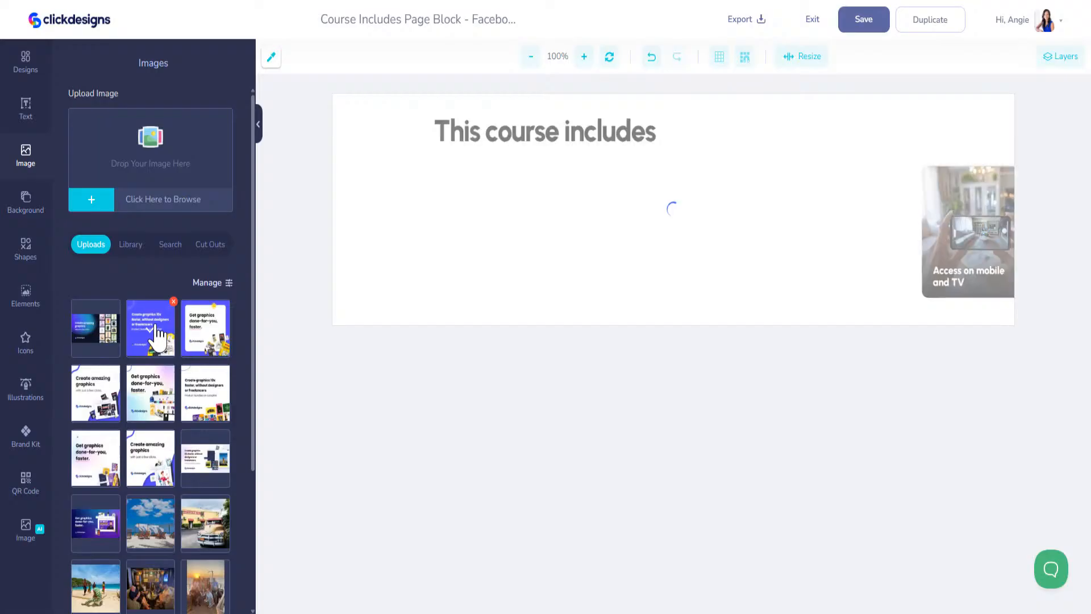
click(218, 342)
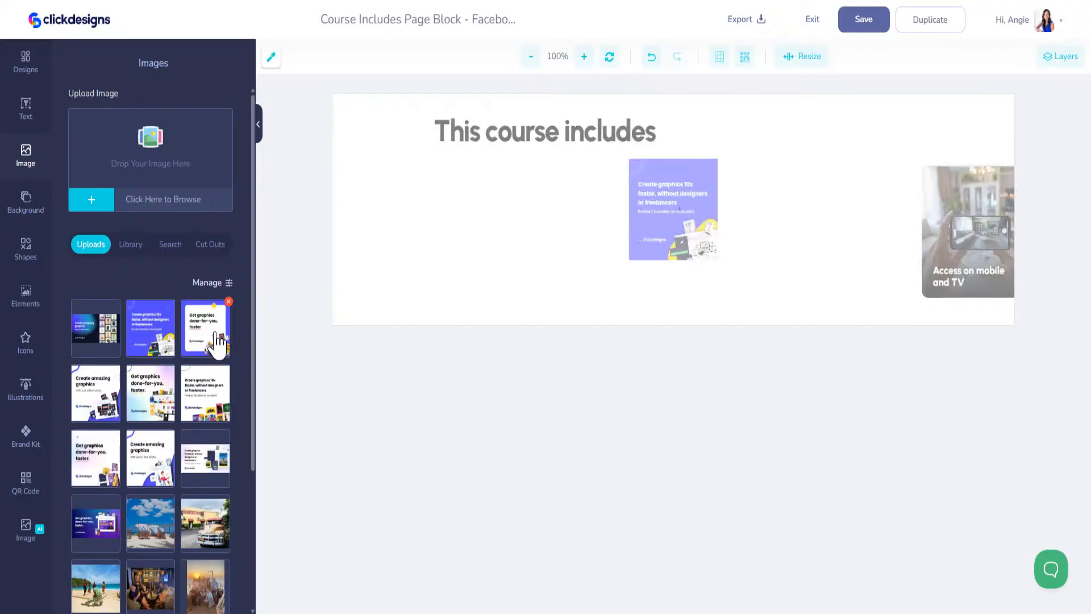
click(146, 405)
click(164, 469)
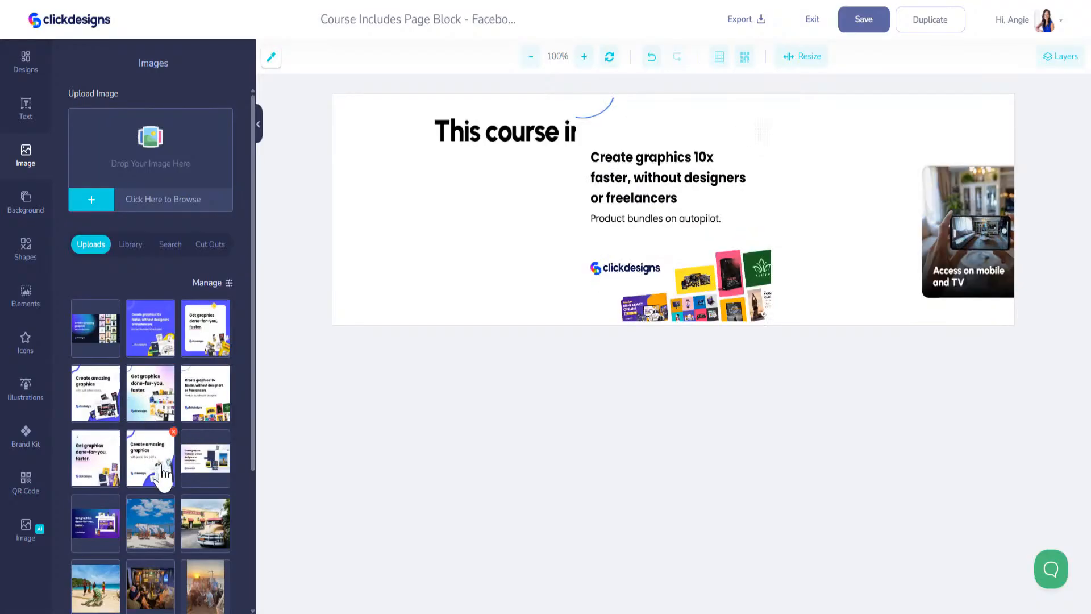
- Replace the "Access on mobile and TV" card with the white "Create graphics 10x faster" graphic, scaled to card size
click(577, 98)
drag(574, 94, 682, 205)
drag(694, 261, 925, 222)
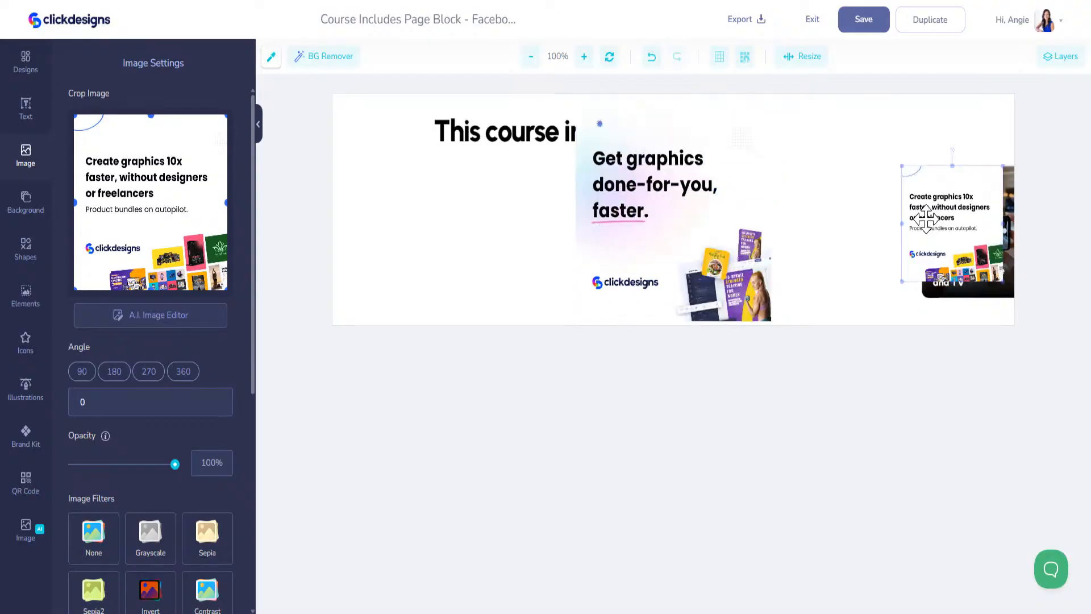
drag(901, 282, 887, 296)
click(1010, 214)
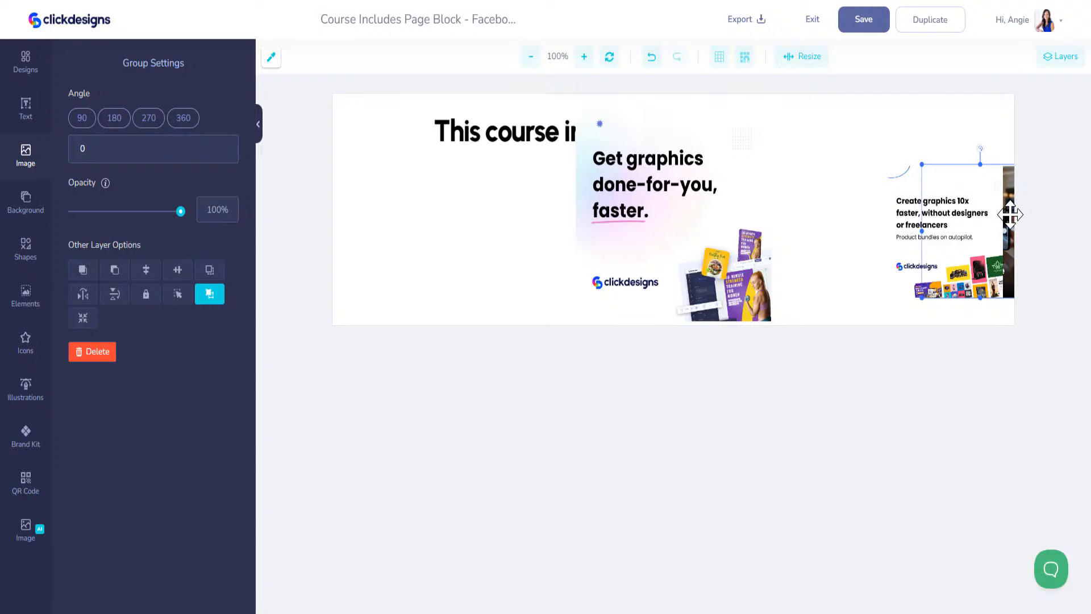
key(Delete)
click(983, 229)
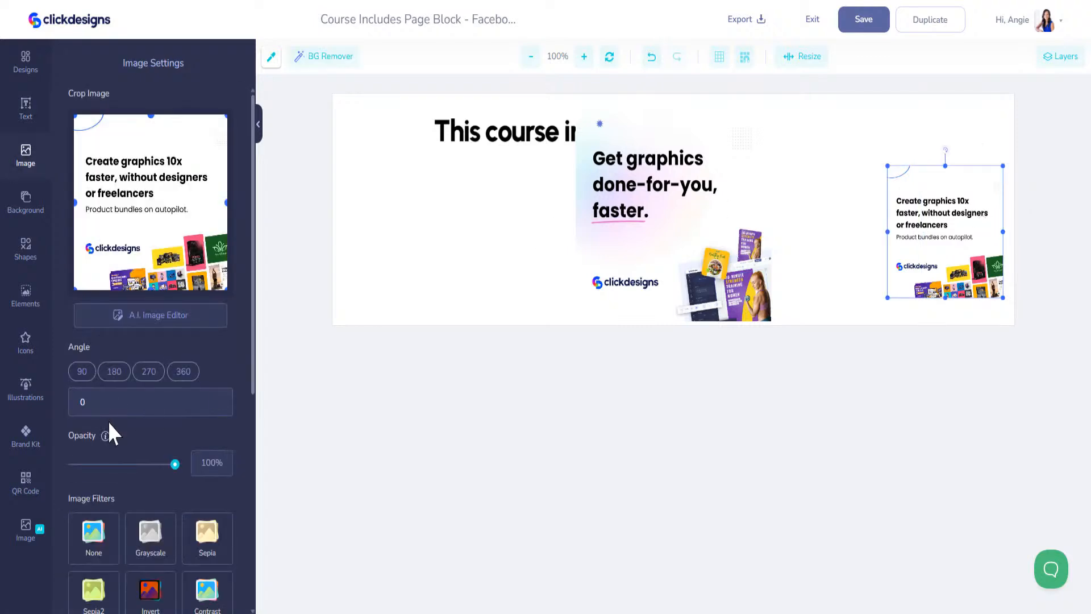
- Give the white "Create graphics 10x faster" graphic a #0866FF shadow with increased blur
scroll(112, 434, down, 5)
click(224, 388)
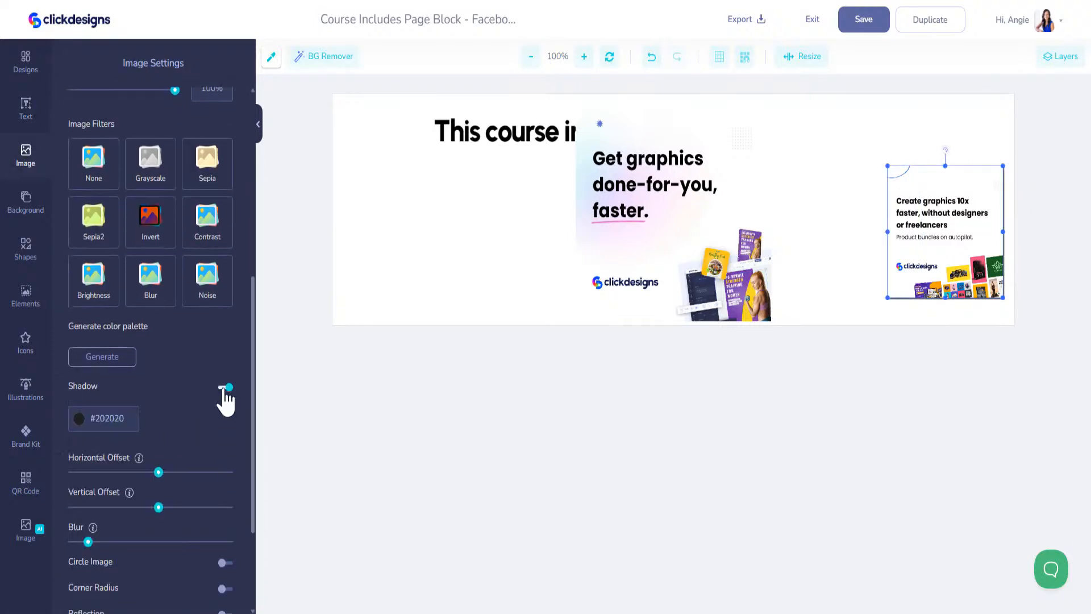
click(94, 419)
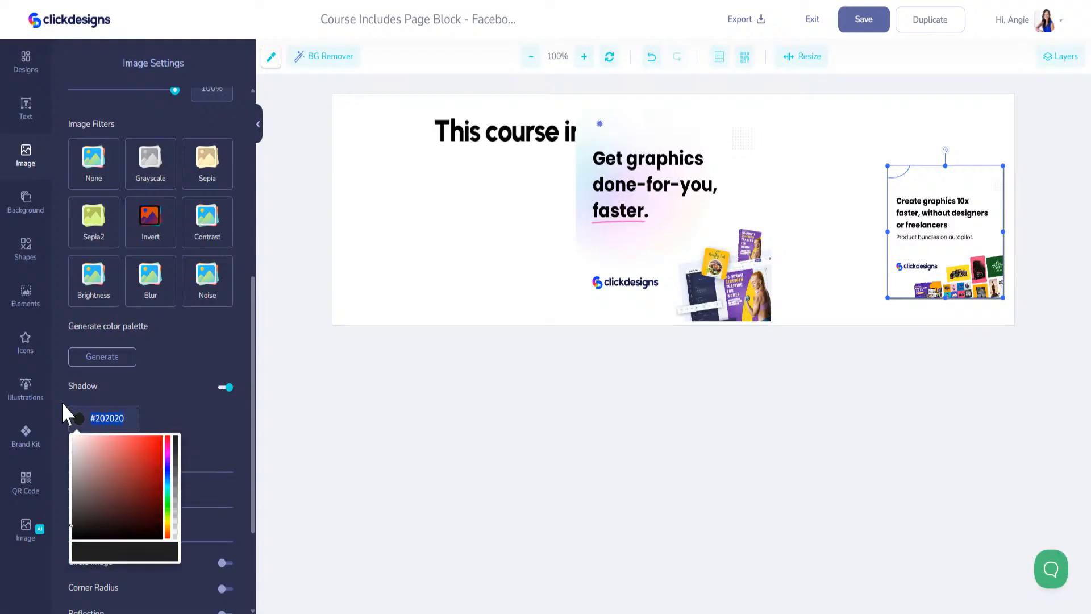
text(#0866FF)
click(192, 433)
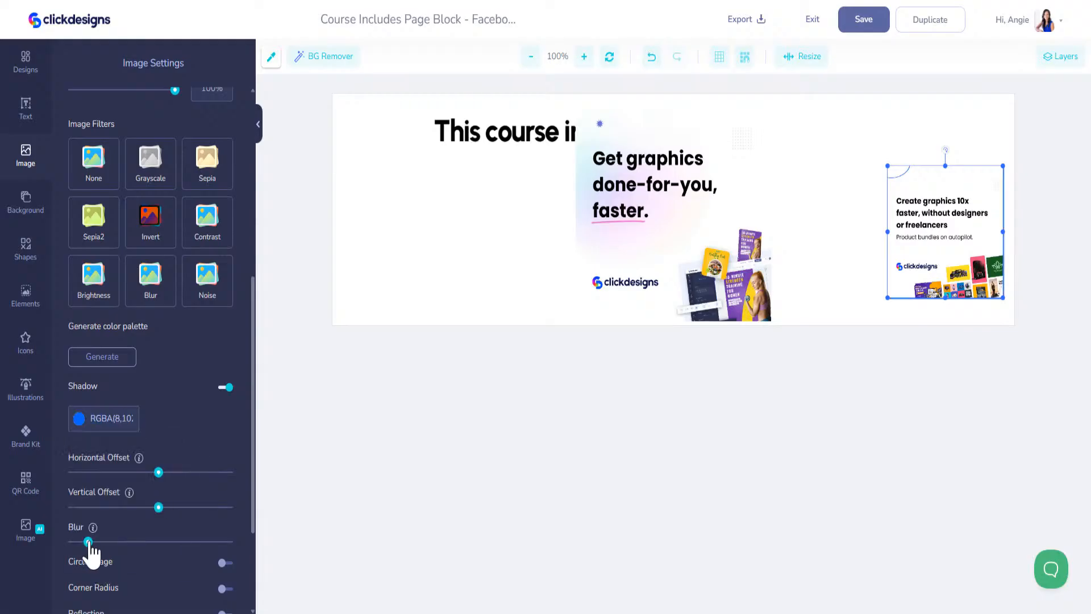
drag(88, 541, 159, 542)
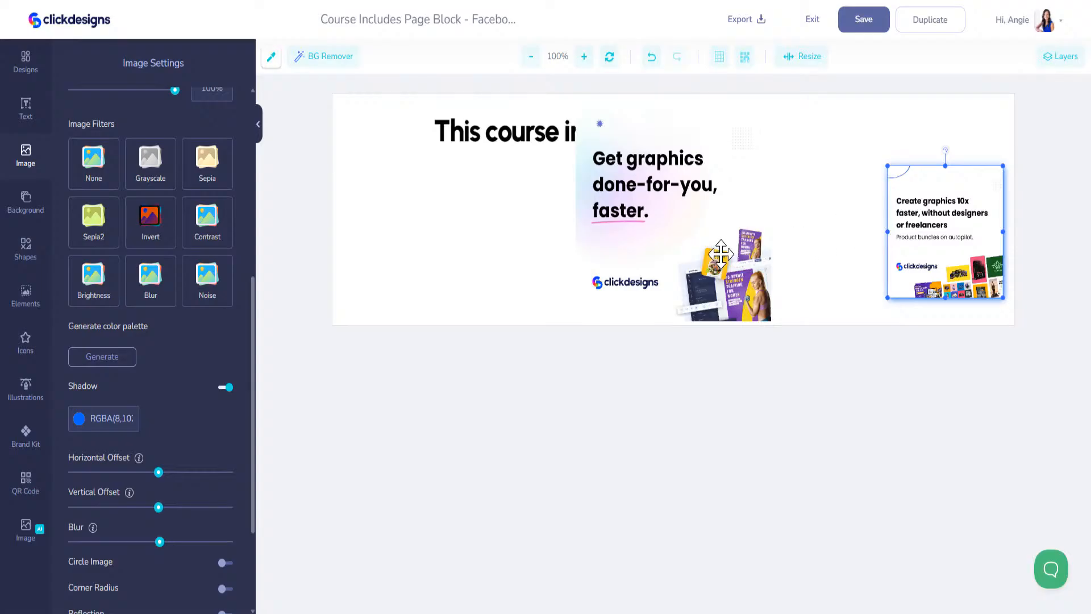
- Shrink the two light-gradient "Get graphics done-for-you" graphics to card size and move them beside the white graphic
click(696, 246)
drag(629, 127, 796, 230)
drag(802, 284, 813, 222)
drag(811, 290, 807, 297)
drag(821, 251, 779, 250)
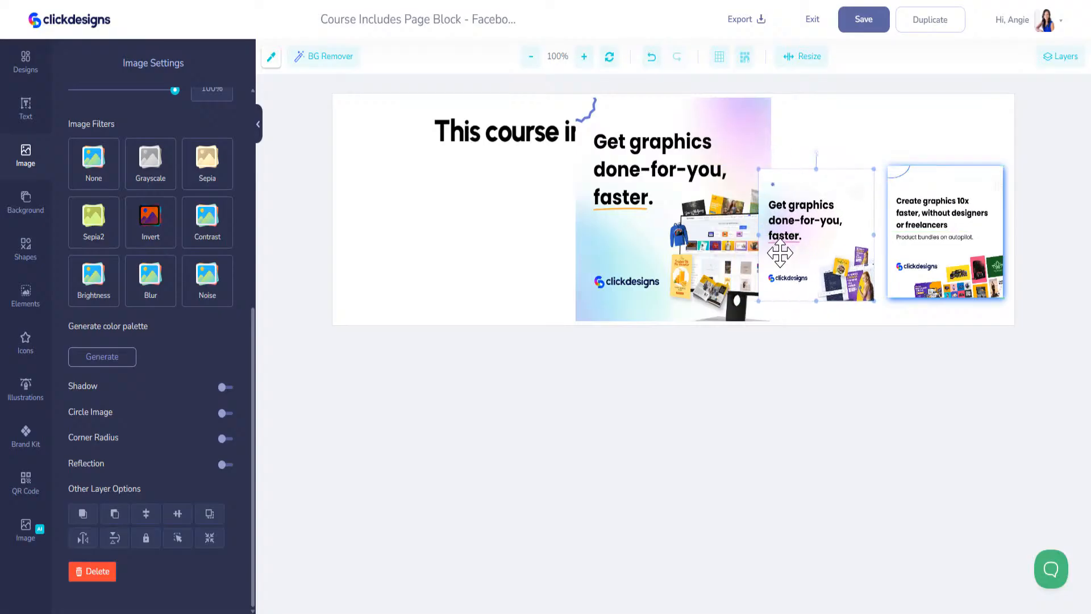
click(663, 250)
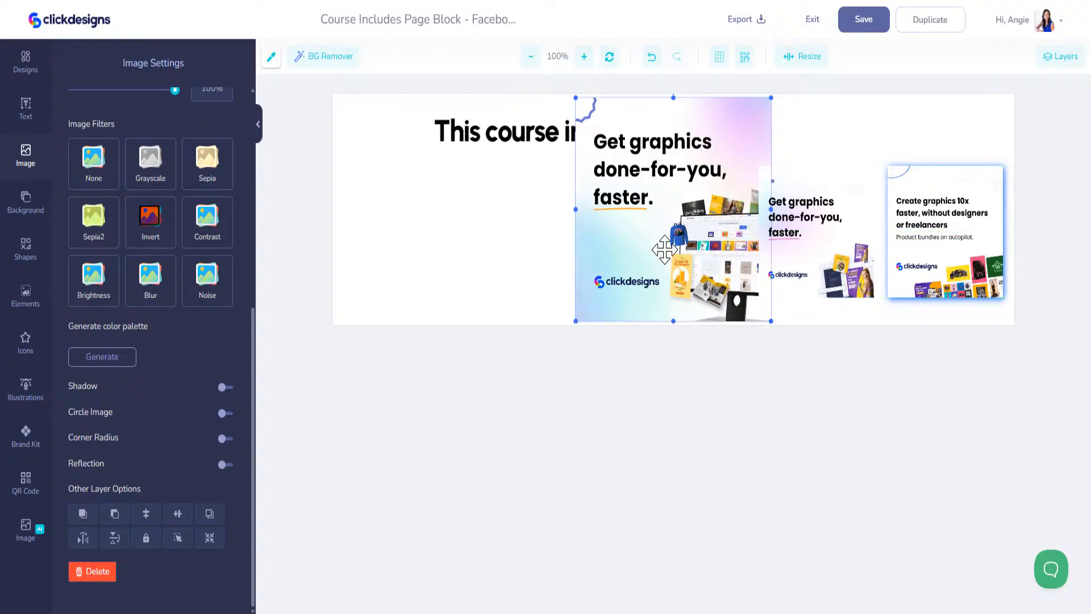
drag(576, 97, 662, 168)
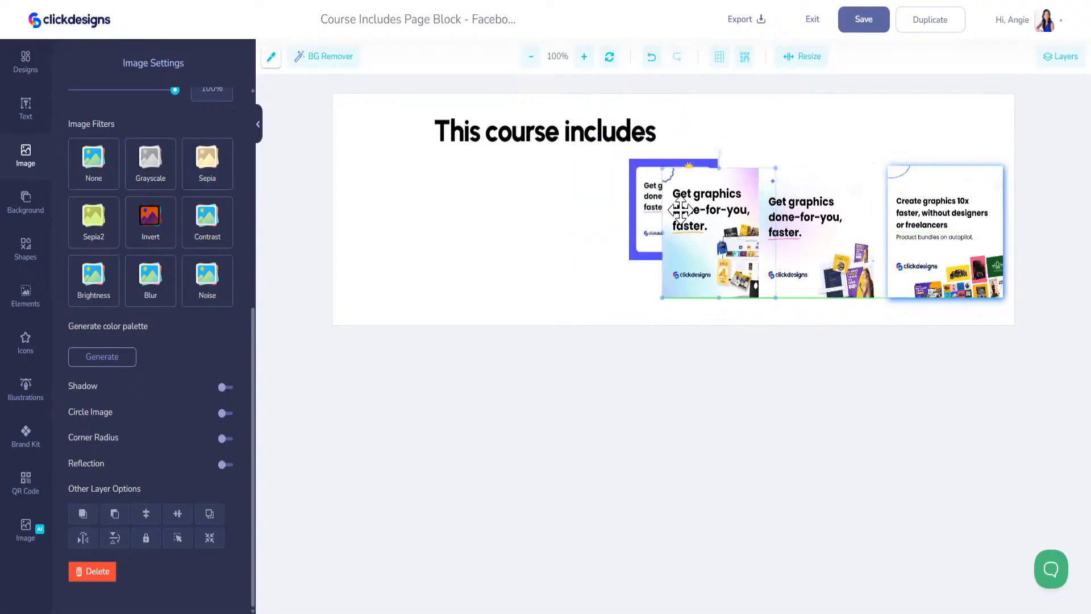
drag(680, 209, 748, 187)
- Move the two purple graphics to the start of the row and enlarge the solid purple one to match the card height
drag(655, 190, 590, 195)
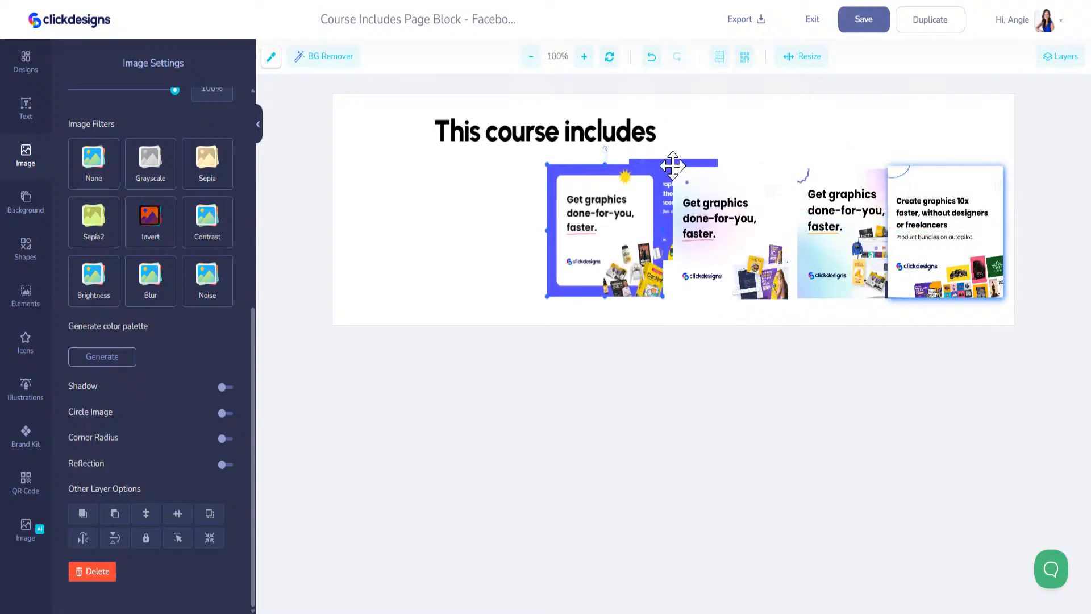
drag(673, 163, 502, 171)
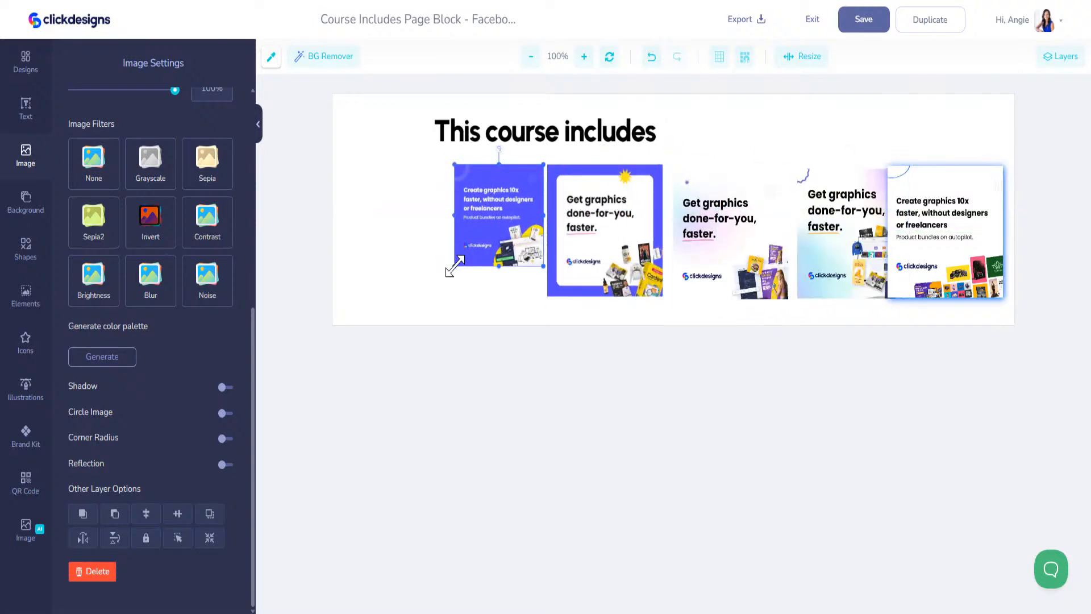
drag(454, 266, 426, 298)
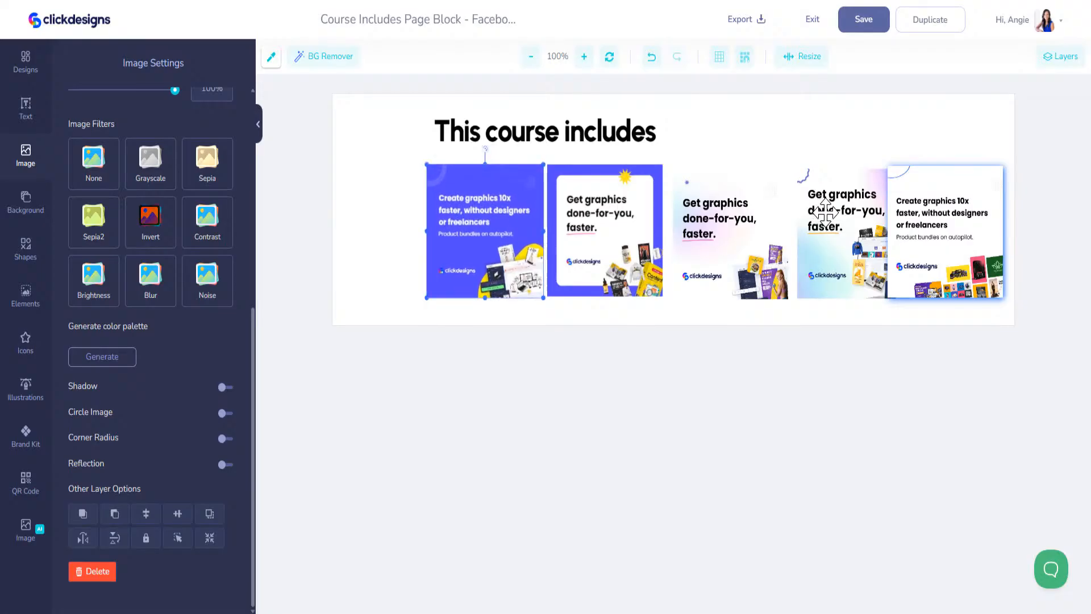
- Rearrange the row so the pink-gradient graphic comes first, followed by the purple-framed, blue-gradient, solid purple and white ones
drag(789, 220, 881, 210)
drag(847, 213, 730, 210)
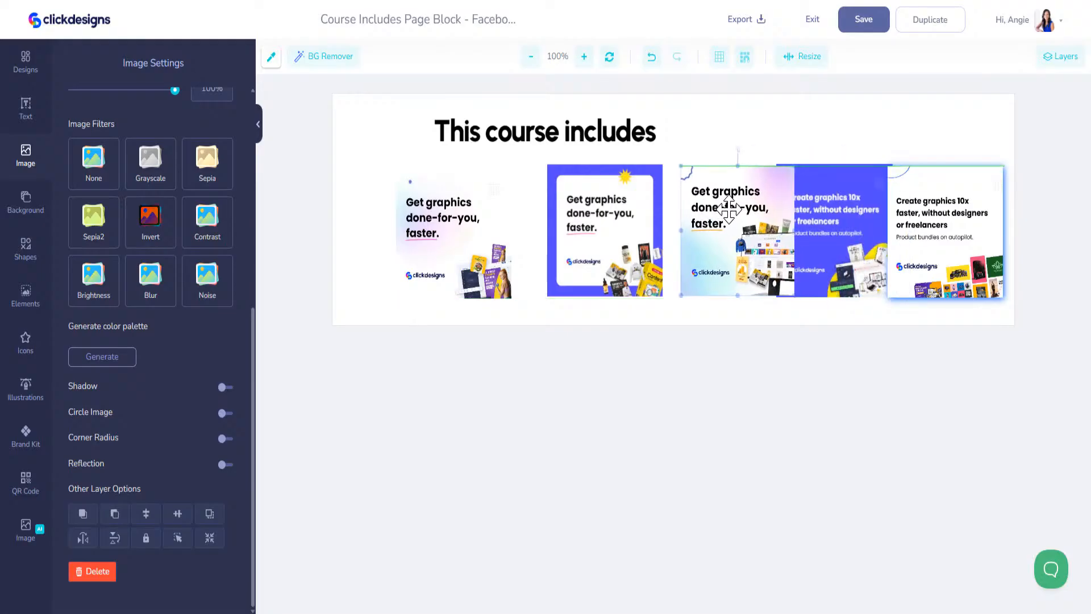
drag(603, 213, 575, 213)
drag(722, 236, 690, 235)
drag(821, 236, 812, 239)
drag(443, 244, 415, 246)
drag(590, 227, 568, 227)
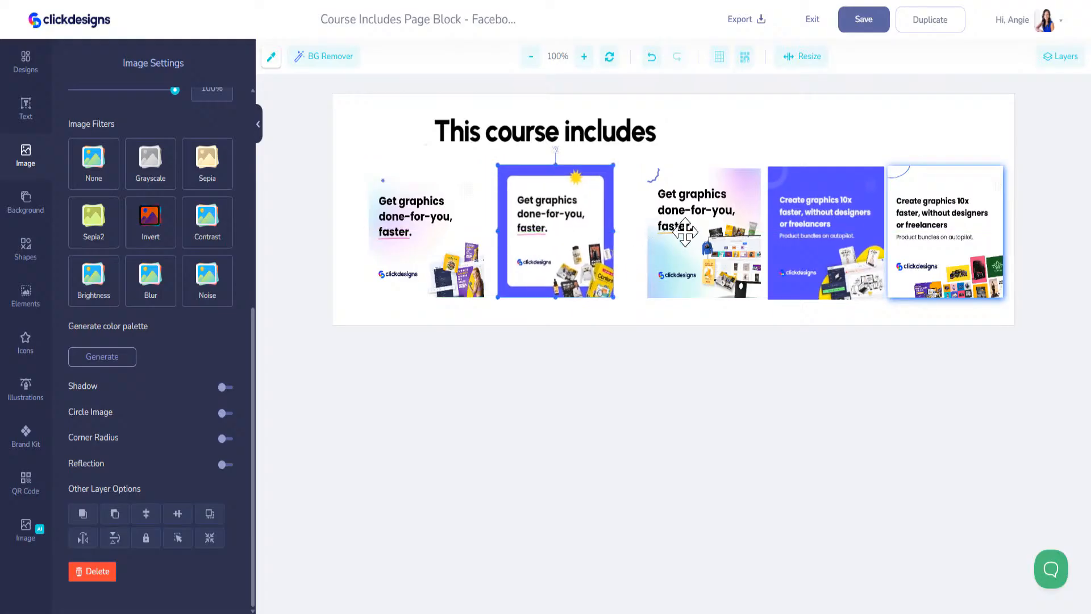
- Nudge the last three graphics and the first one so the row spans nearly the full width of the block
drag(685, 232, 669, 230)
drag(784, 227, 778, 228)
drag(903, 226, 907, 224)
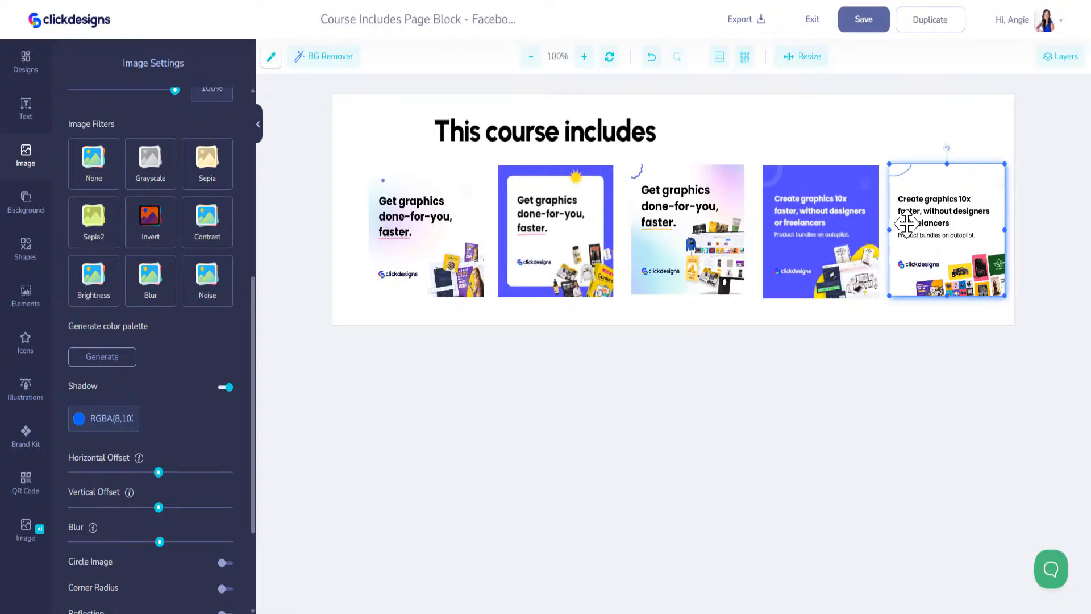
drag(441, 240, 425, 243)
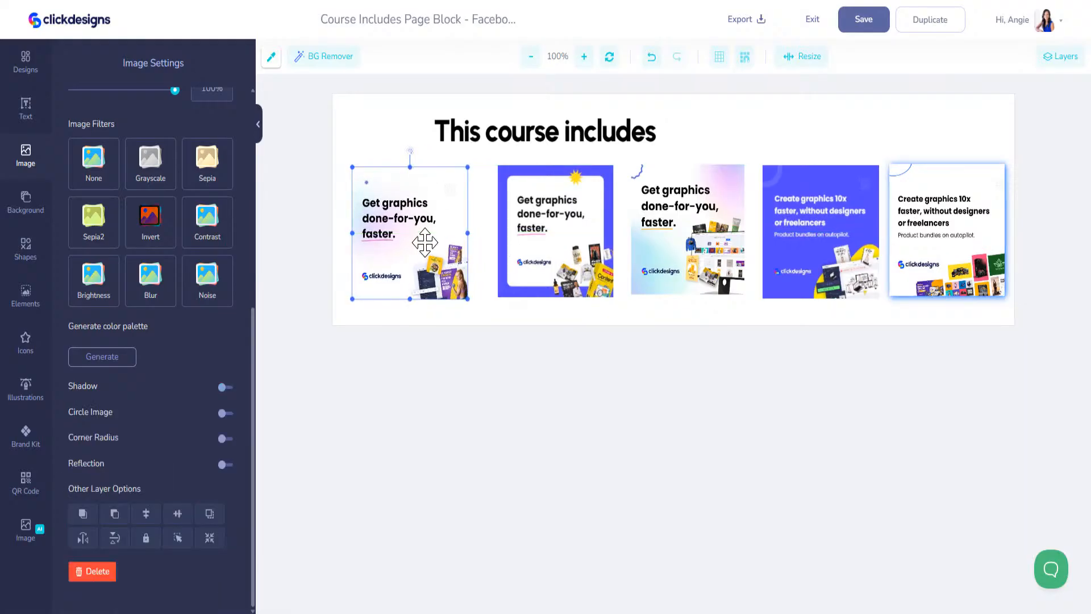
drag(941, 244, 936, 247)
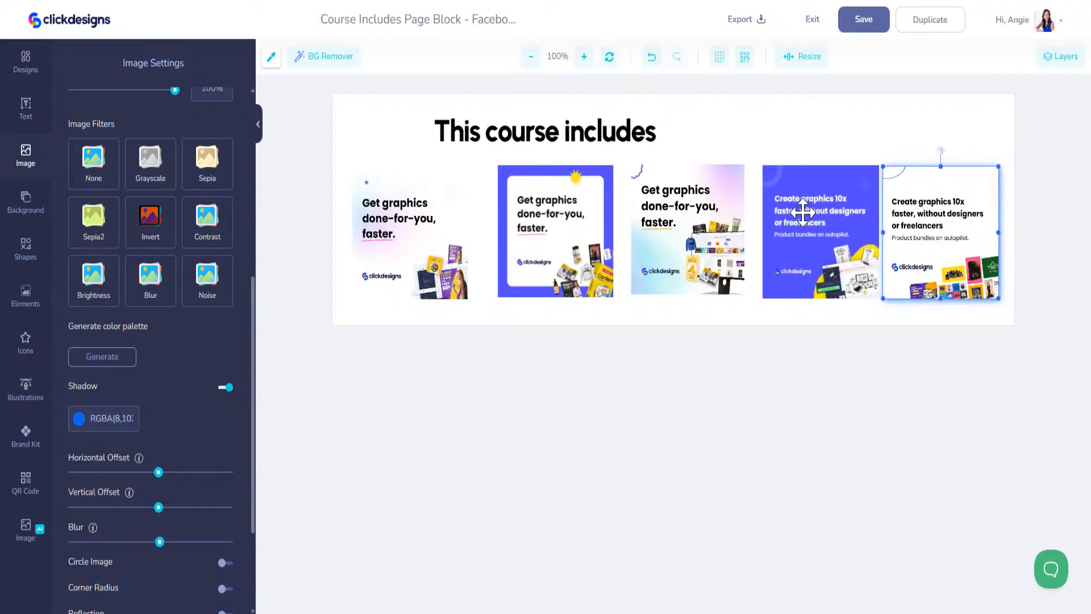
- Select all five graphics in the row, align their top edges and space them evenly horizontally
shift+click(457, 222)
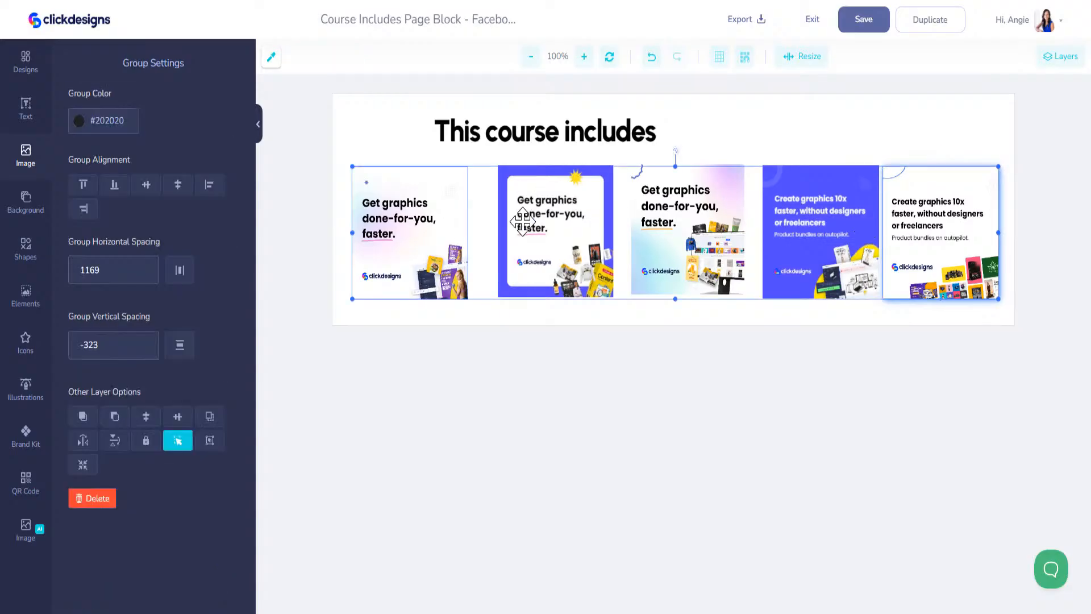
shift+click(681, 216)
shift+click(805, 217)
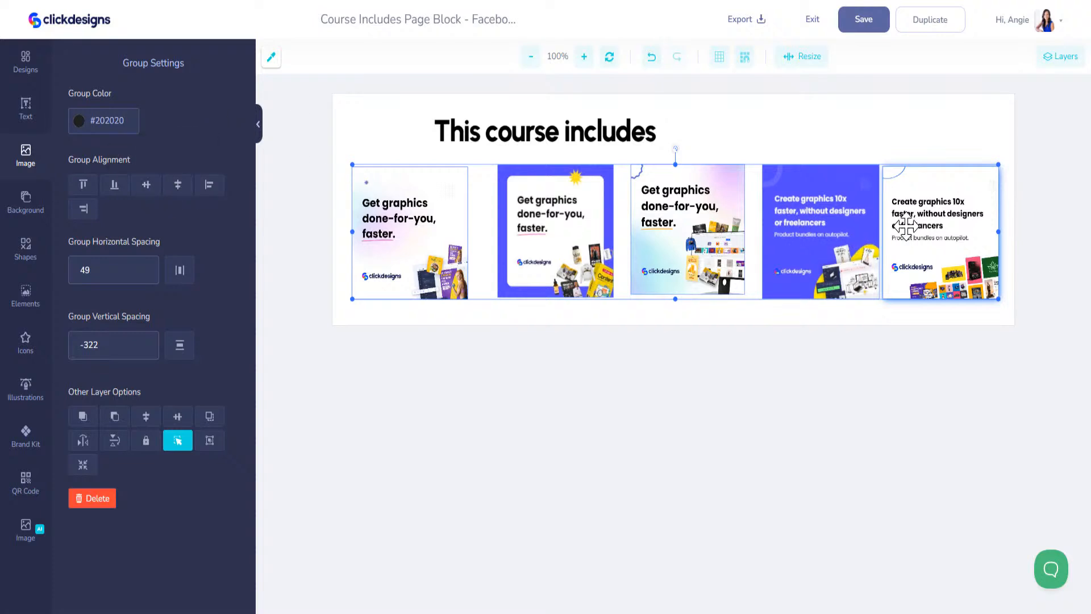
shift+click(931, 227)
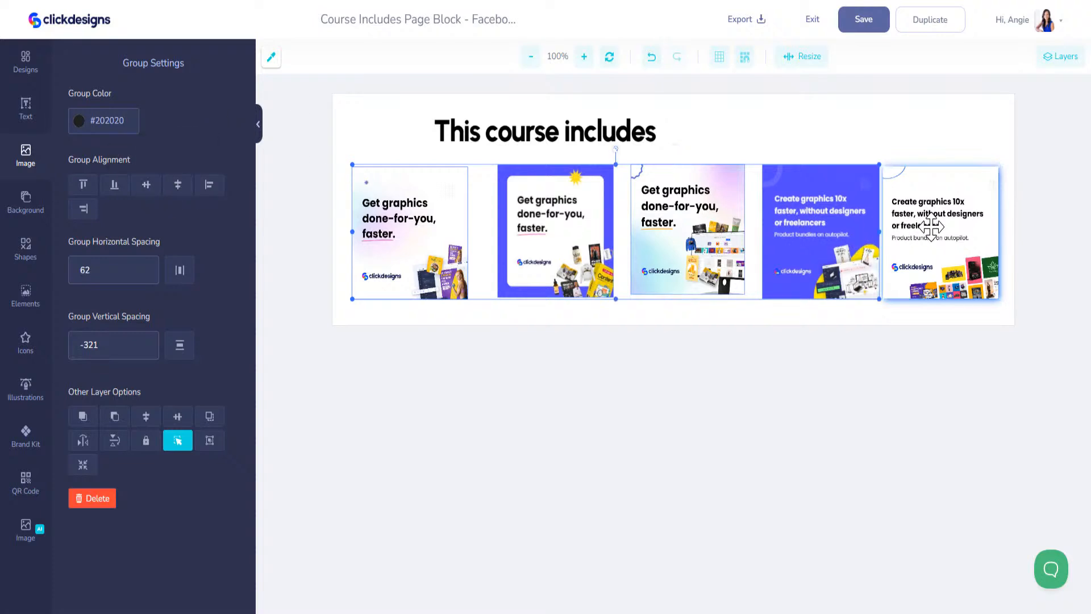
shift+click(931, 227)
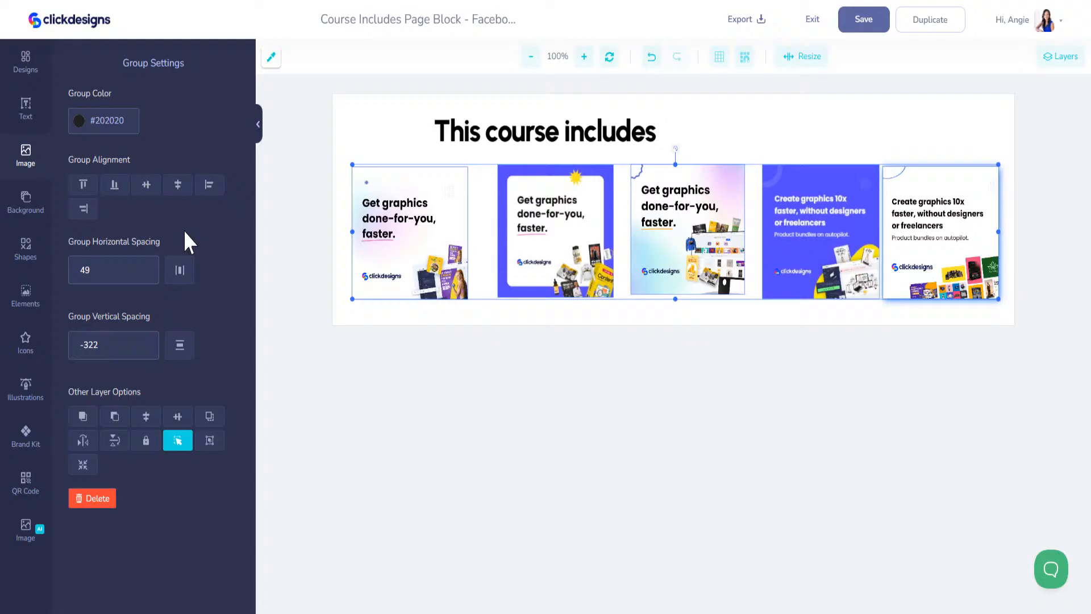
click(91, 189)
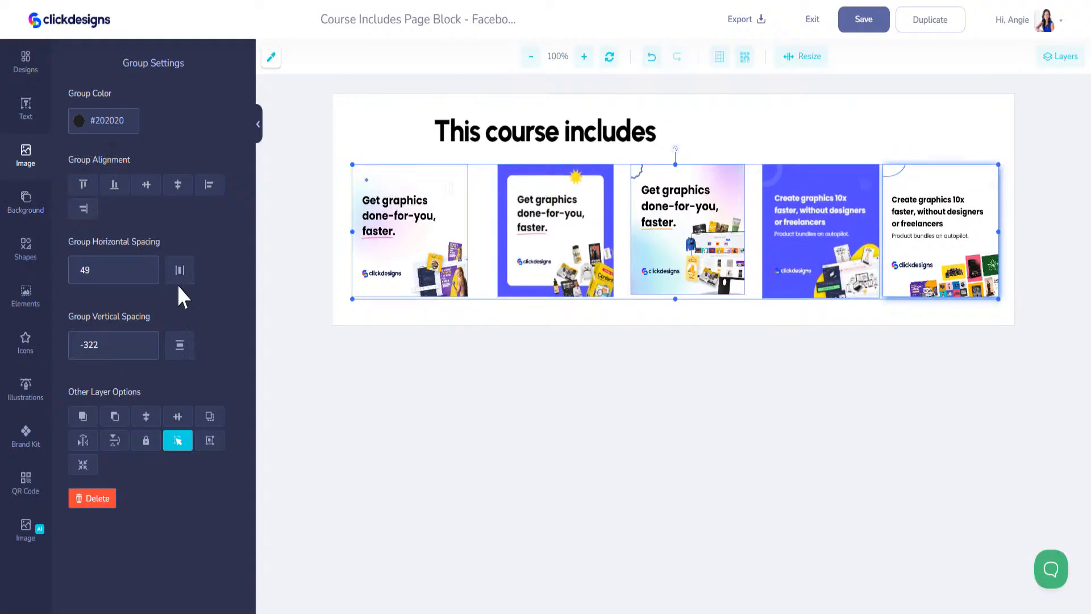
click(180, 272)
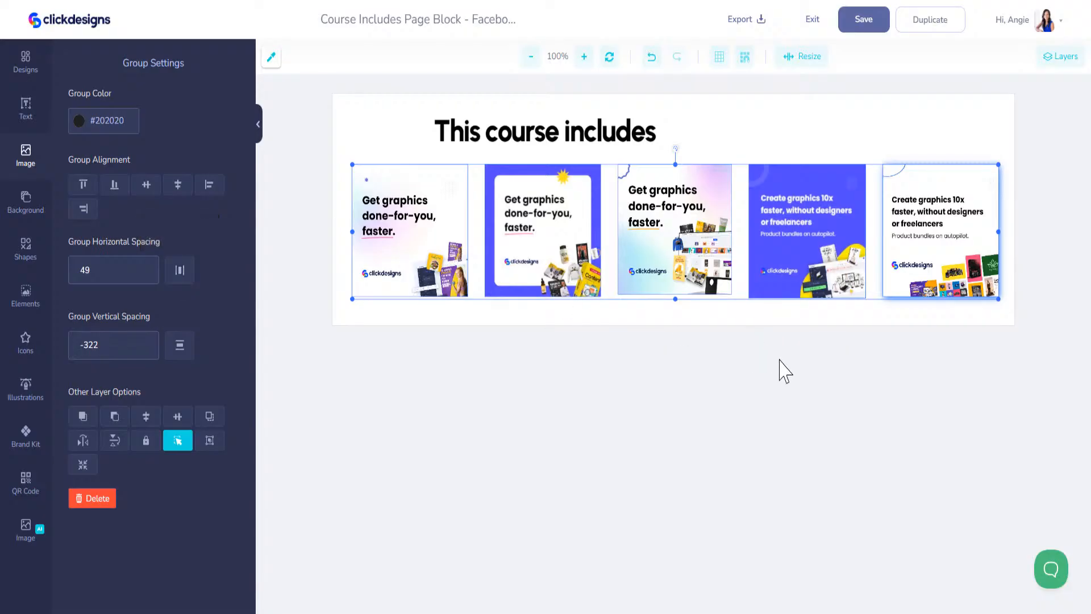
- Add a shadow to the solid purple and the blue-gradient graphics and raise each shadow's blur to about the middle of its range
click(807, 317)
click(820, 270)
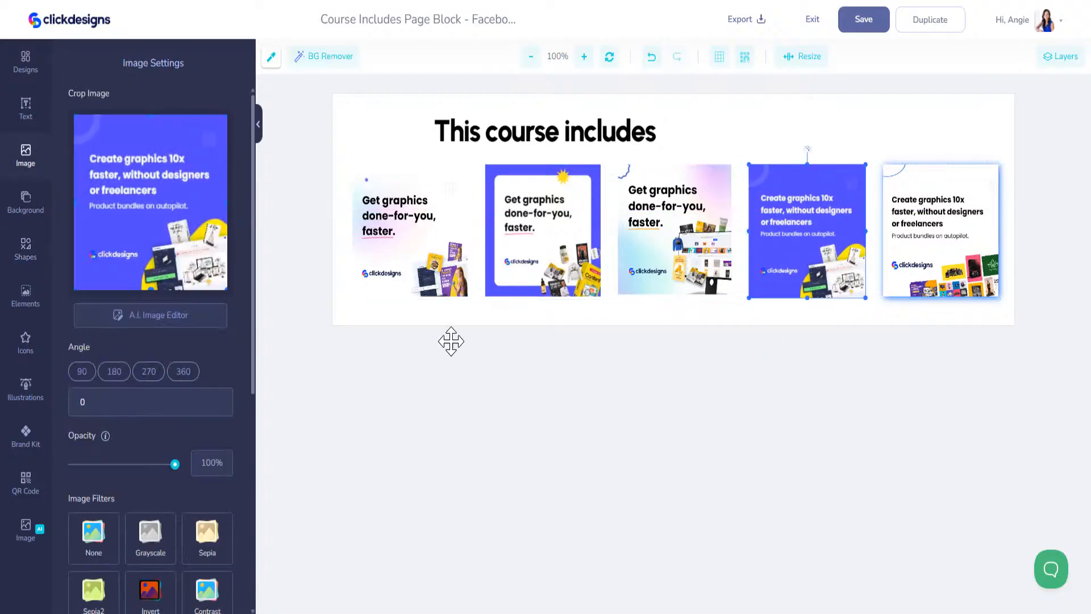
scroll(211, 499, down, 5)
click(223, 438)
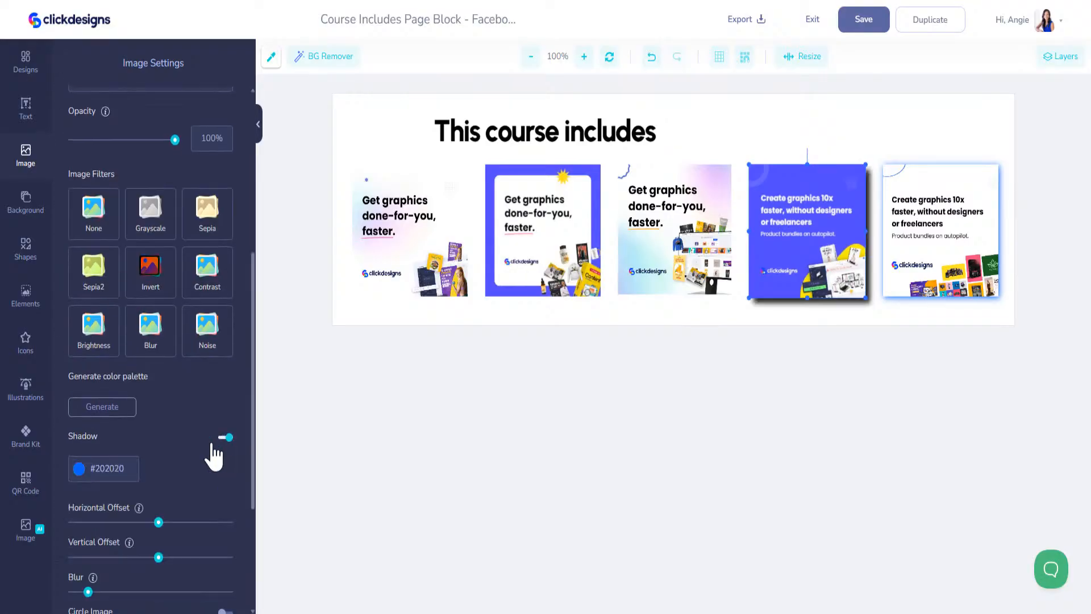
drag(93, 592, 158, 592)
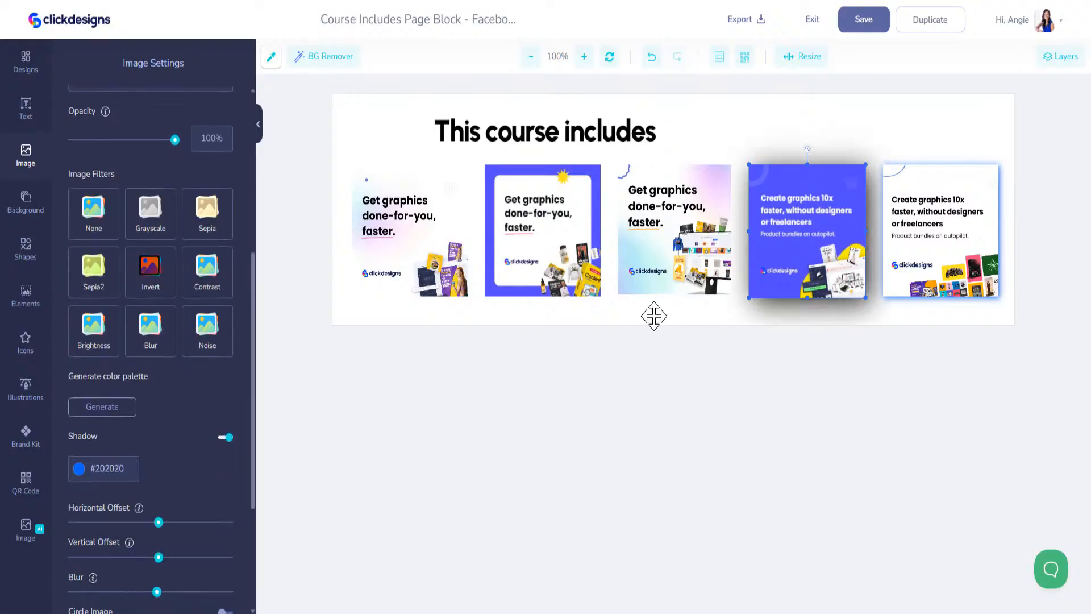
click(653, 283)
click(224, 438)
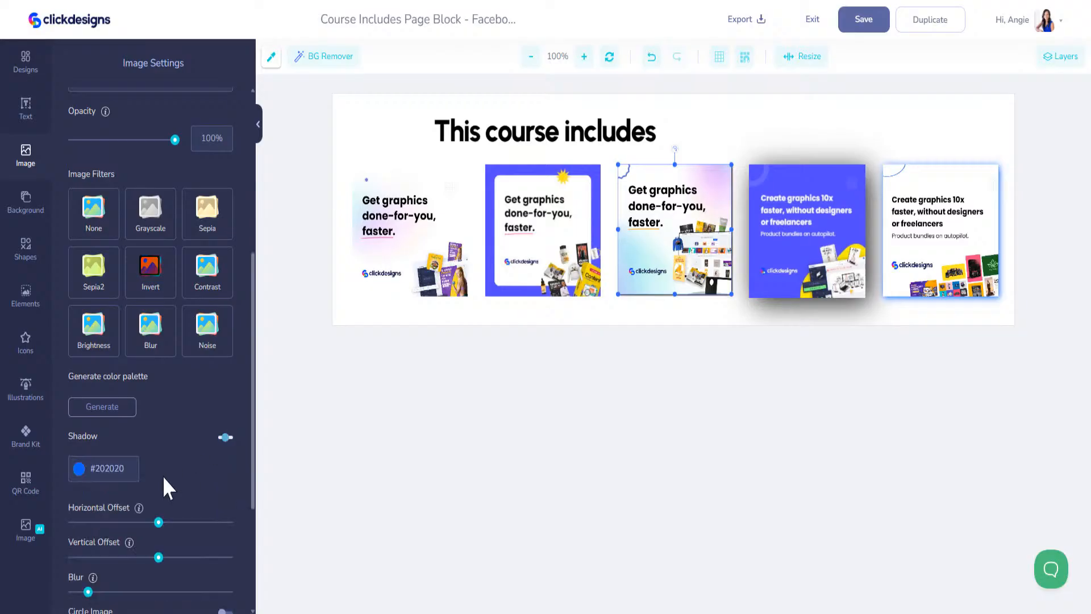
drag(89, 594, 157, 593)
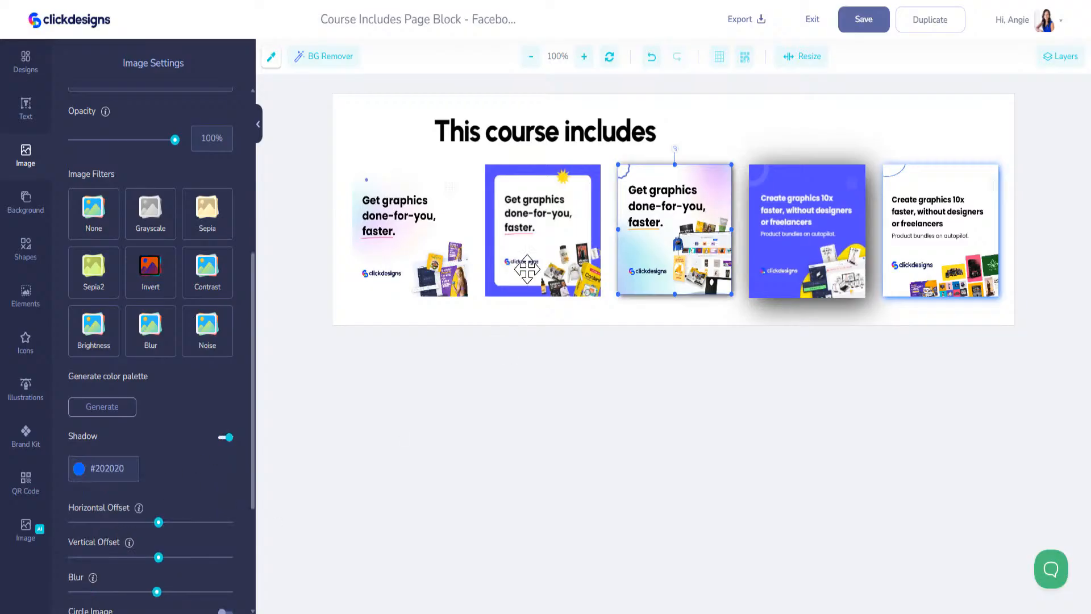
- Add a shadow with about mid-range blur to the purple-framed and pink-gradient graphics
click(528, 269)
click(225, 438)
click(225, 438)
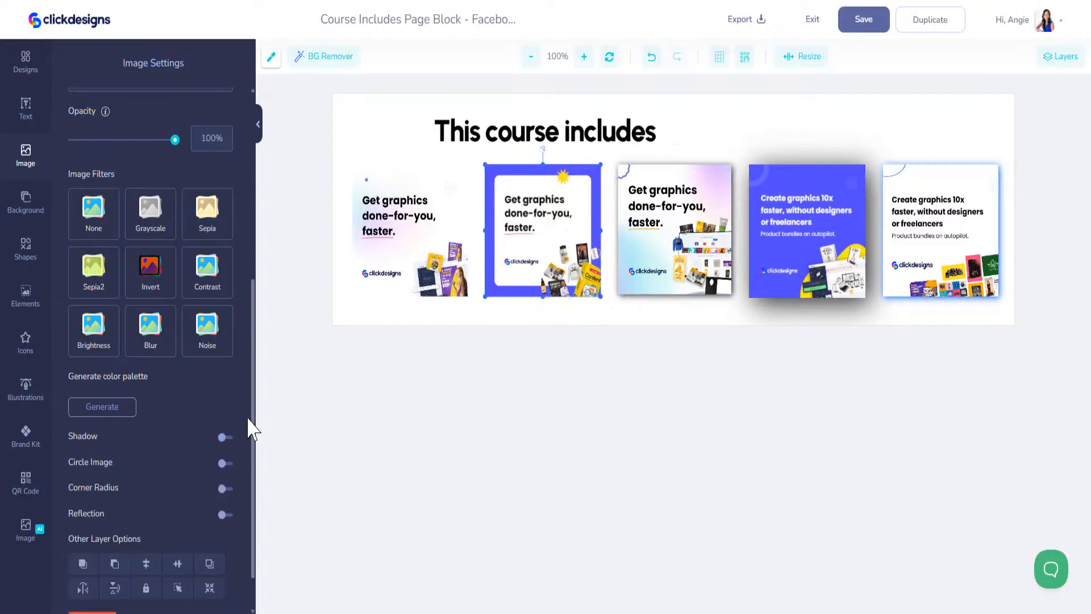
click(224, 438)
drag(88, 592, 162, 592)
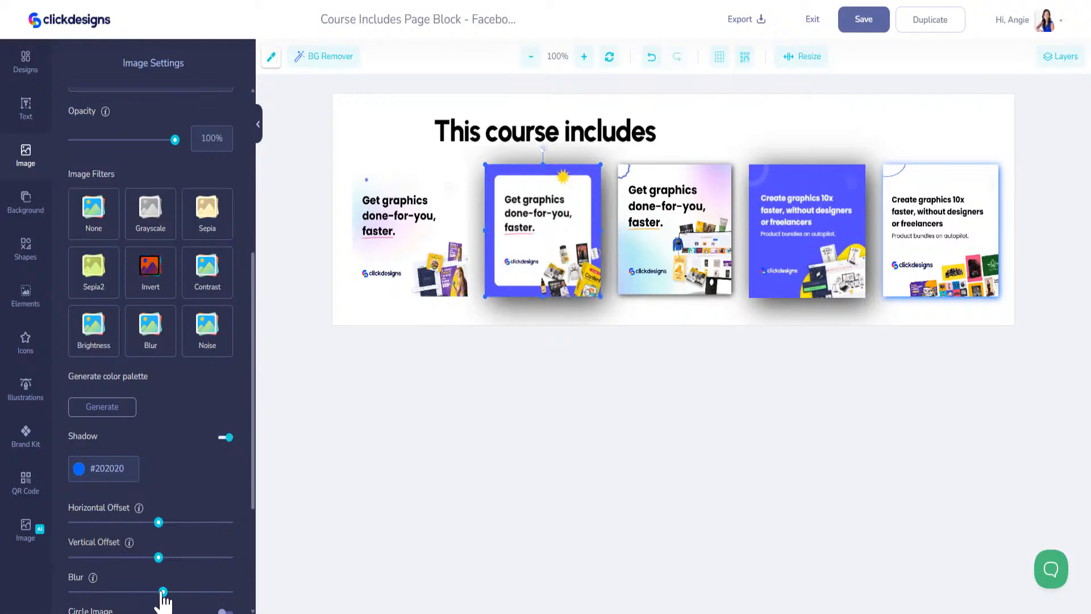
click(444, 274)
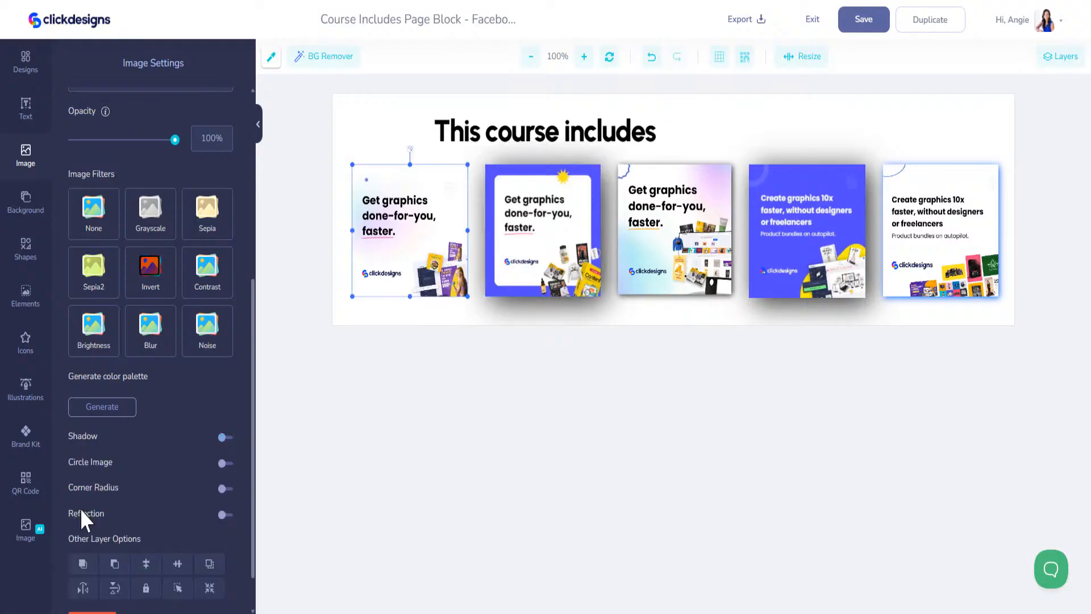
click(225, 437)
drag(88, 591, 153, 592)
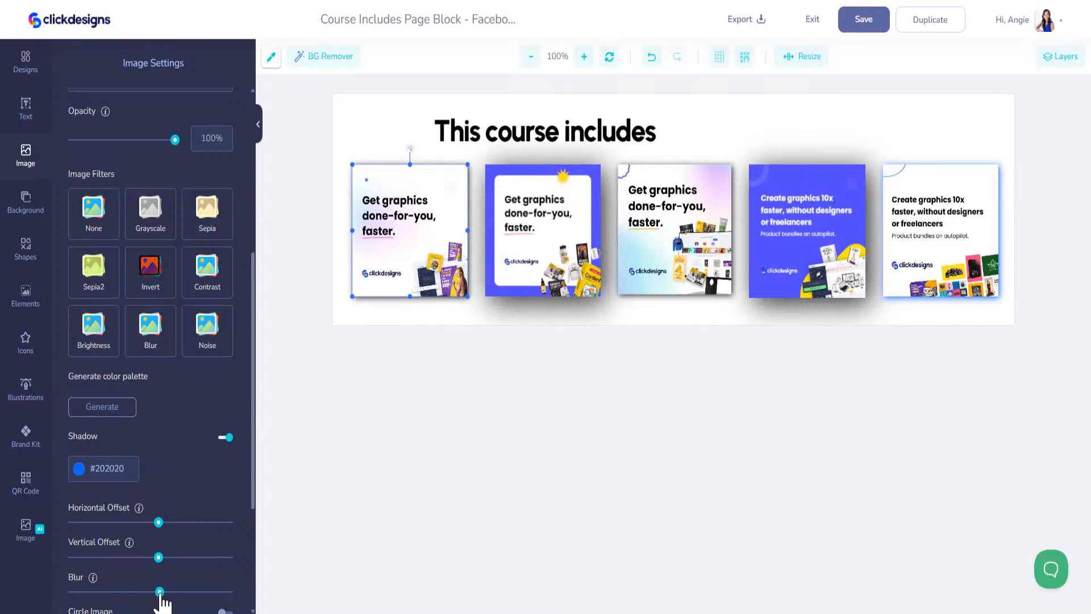
- Slightly enlarge the blue-gradient and purple-framed graphics to match the height of the other cards
click(682, 236)
drag(619, 294, 619, 300)
click(565, 261)
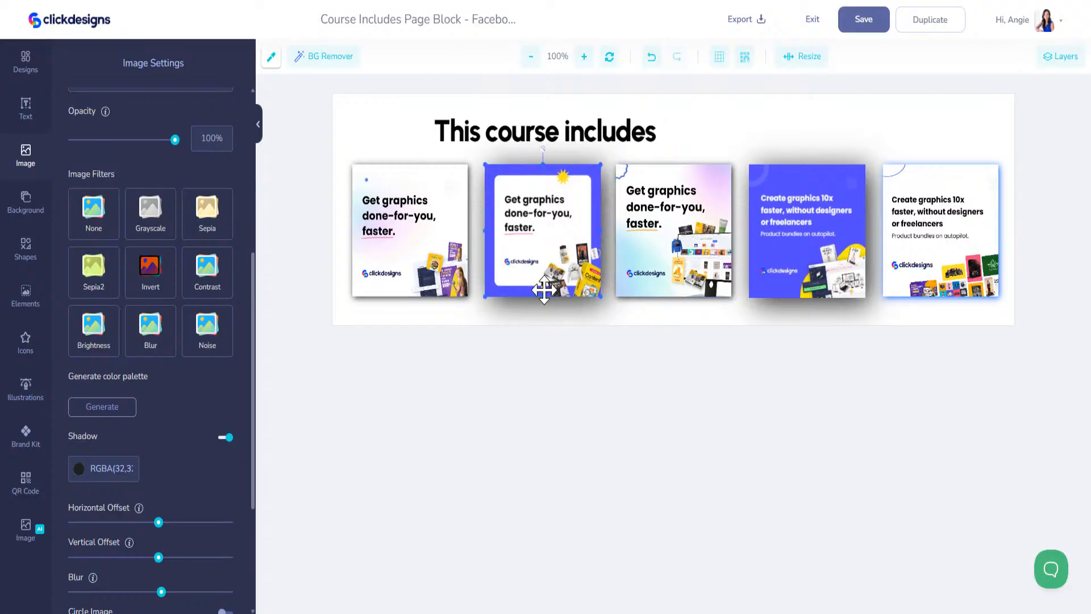
mouse_move(484, 296)
mouse_down()
mouse_move(466, 284)
mouse_move(469, 298)
mouse_up()
click(448, 273)
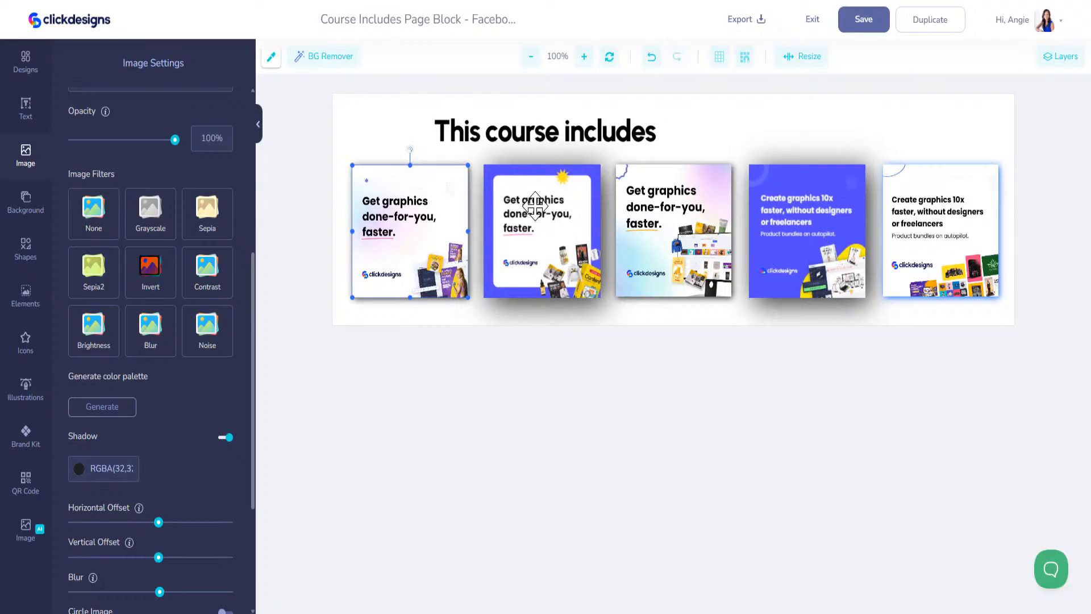
- Copy the white graphic's blue shadow color and apply it to the shadows of the pink-gradient and purple-framed graphics
click(953, 227)
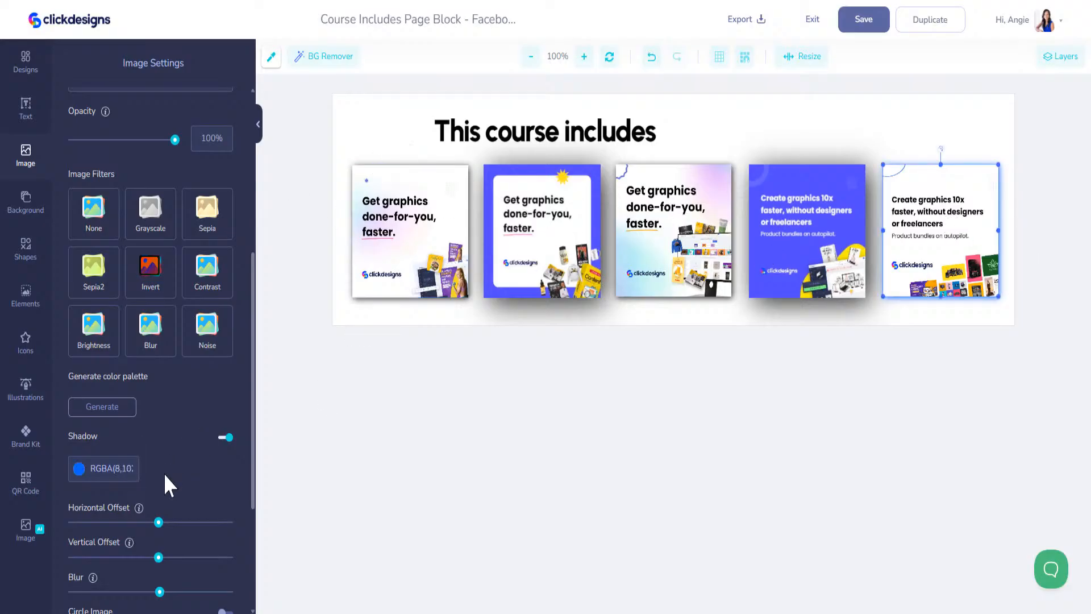
click(94, 469)
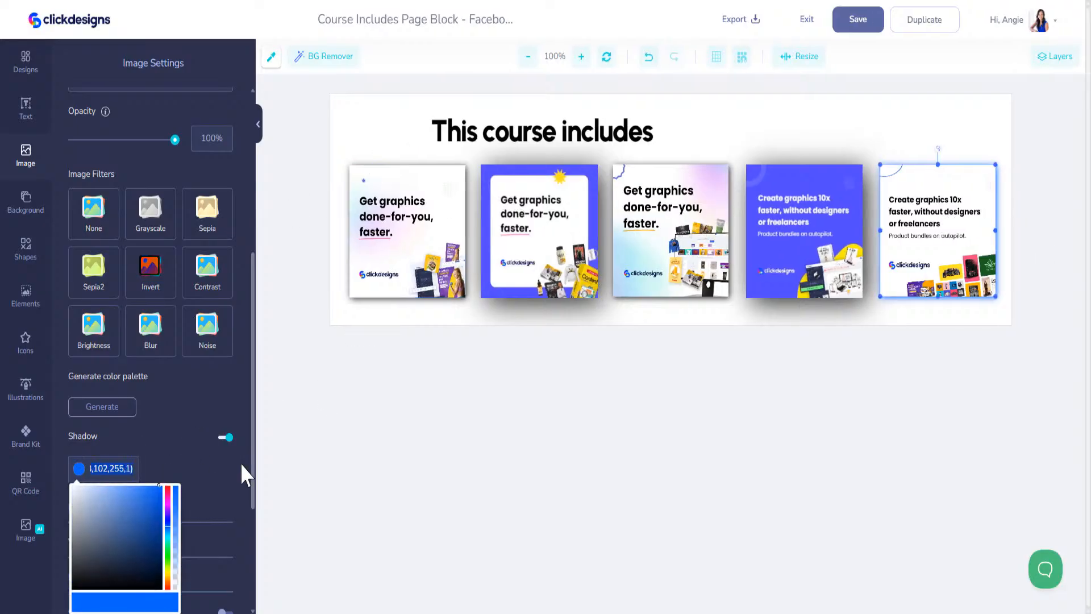
click(373, 262)
click(104, 471)
key(ctrl+v)
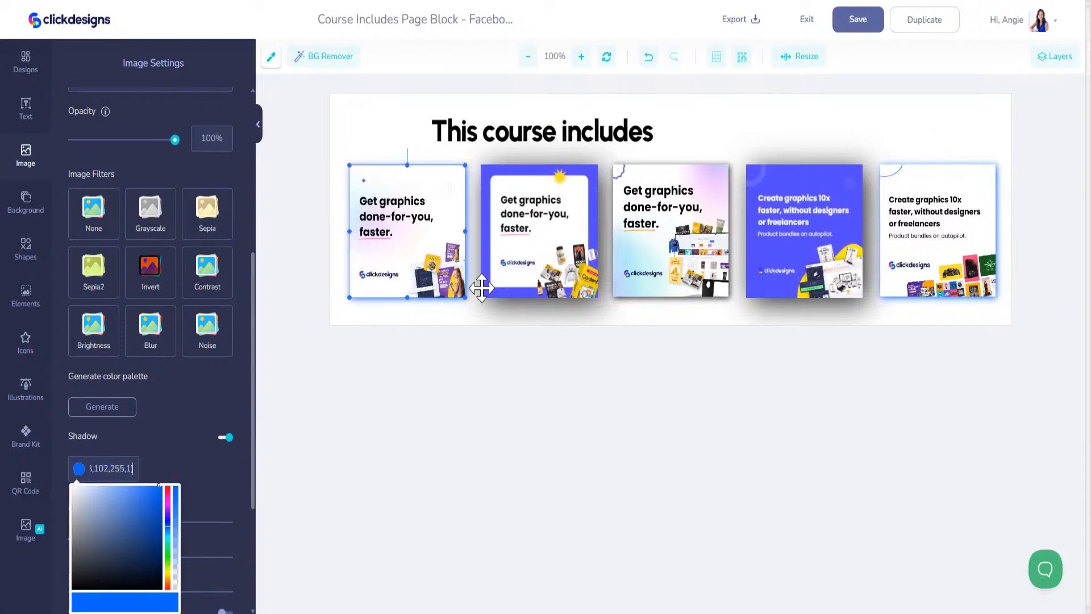
click(519, 246)
click(94, 472)
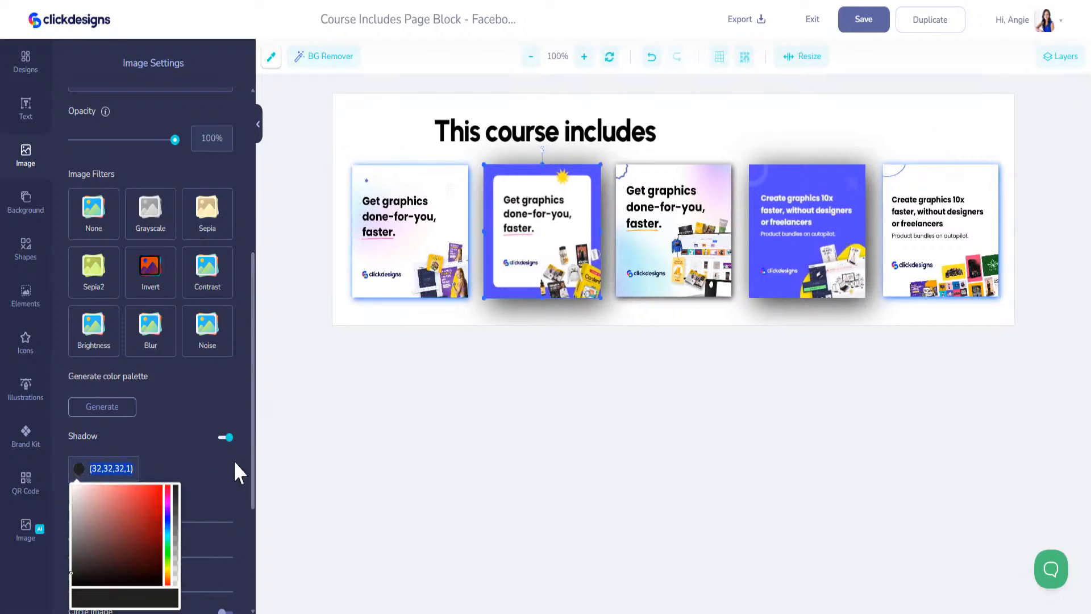
key(ctrl+v)
- Apply the same blue shadow color to the blue-gradient and solid purple graphics and save the block
click(671, 241)
click(89, 482)
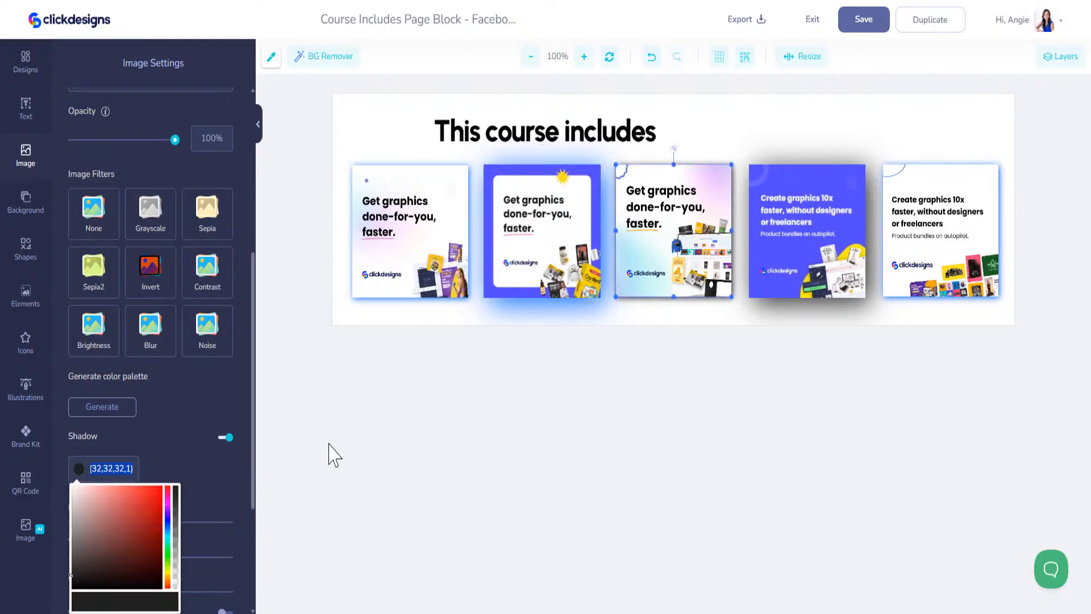
key(ctrl+v)
click(795, 258)
click(92, 480)
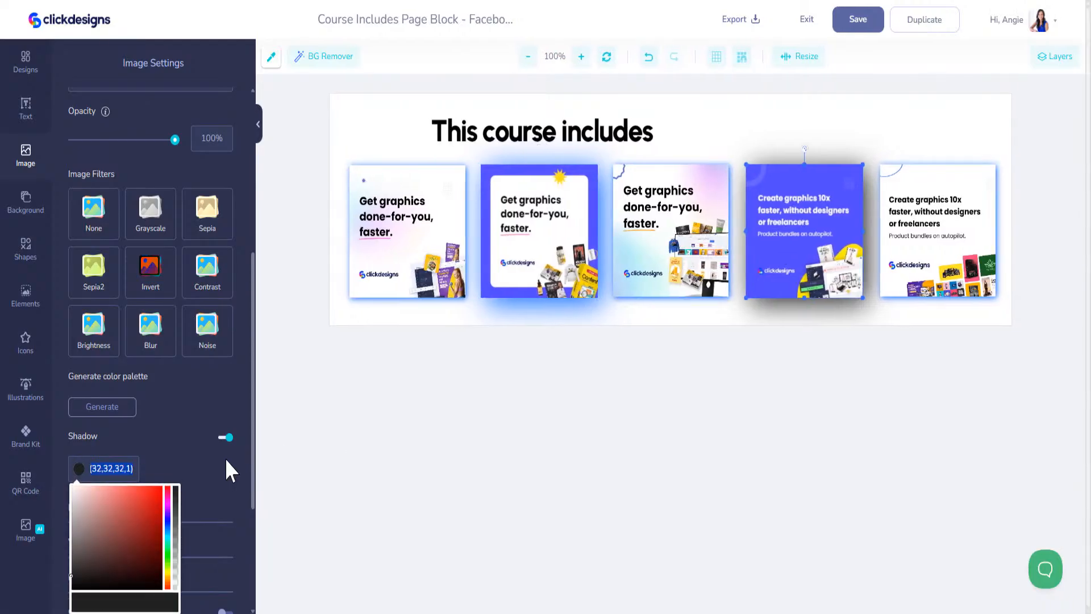
text(RGBA(3,102,255,1))
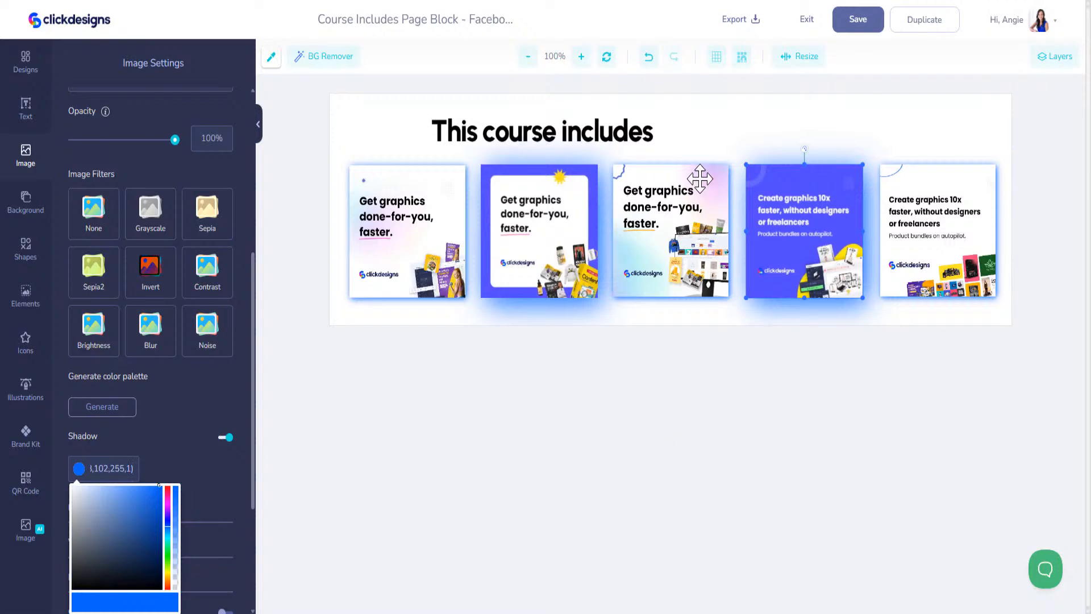
click(860, 17)
- Change the heading to "The only graphics software you need", center it above the graphics and save the block
click(499, 132)
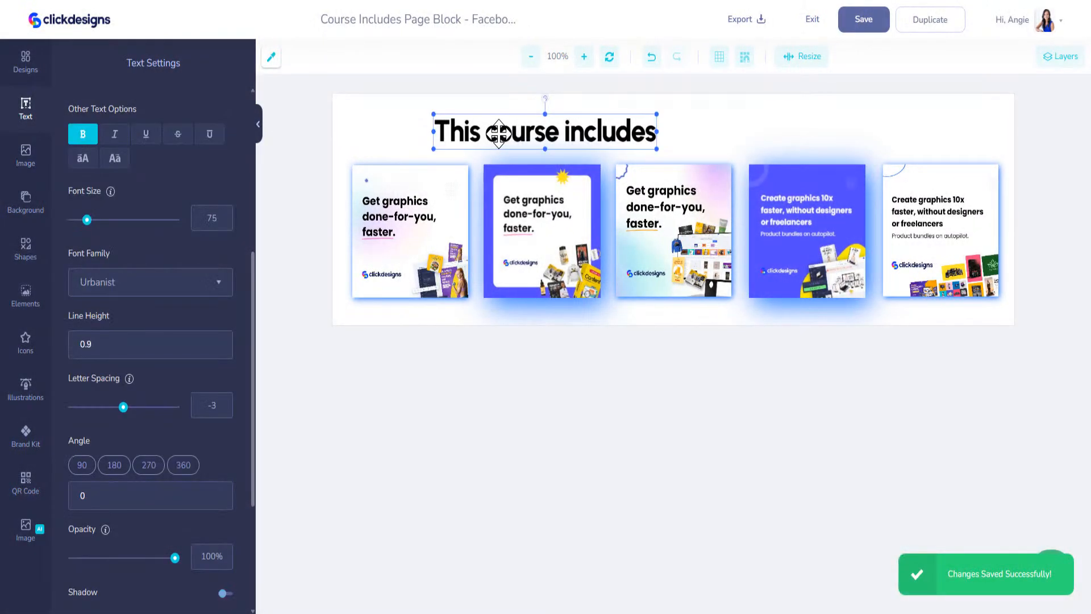
scroll(178, 292, up, 6)
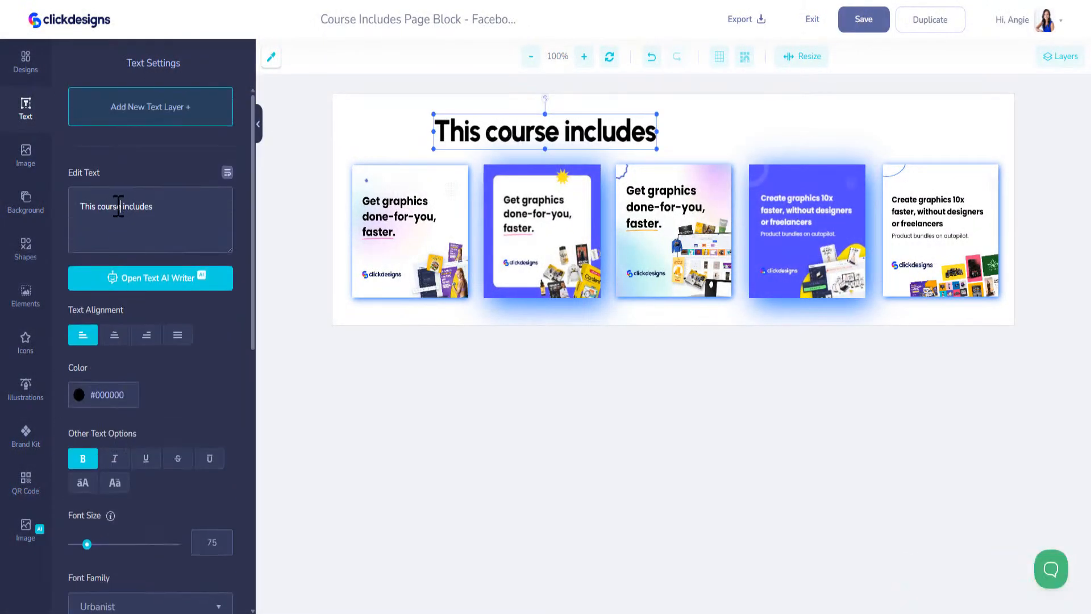
text(w)
key(BackSpace)
key(BackSpace)
key(BackSpace)
key(BackSpace)
key(BackSpace)
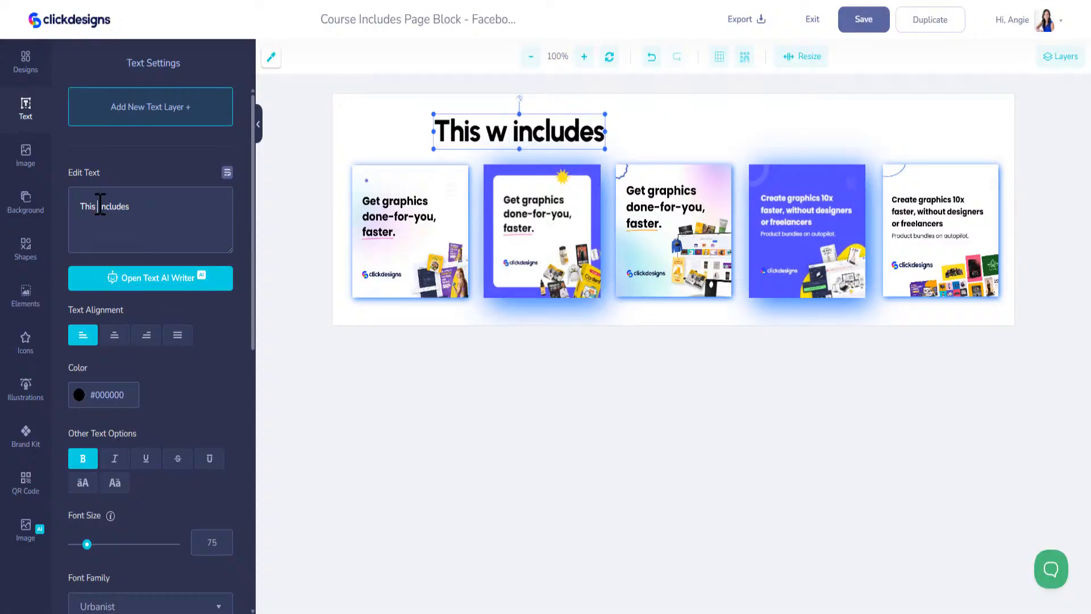
text(he only )
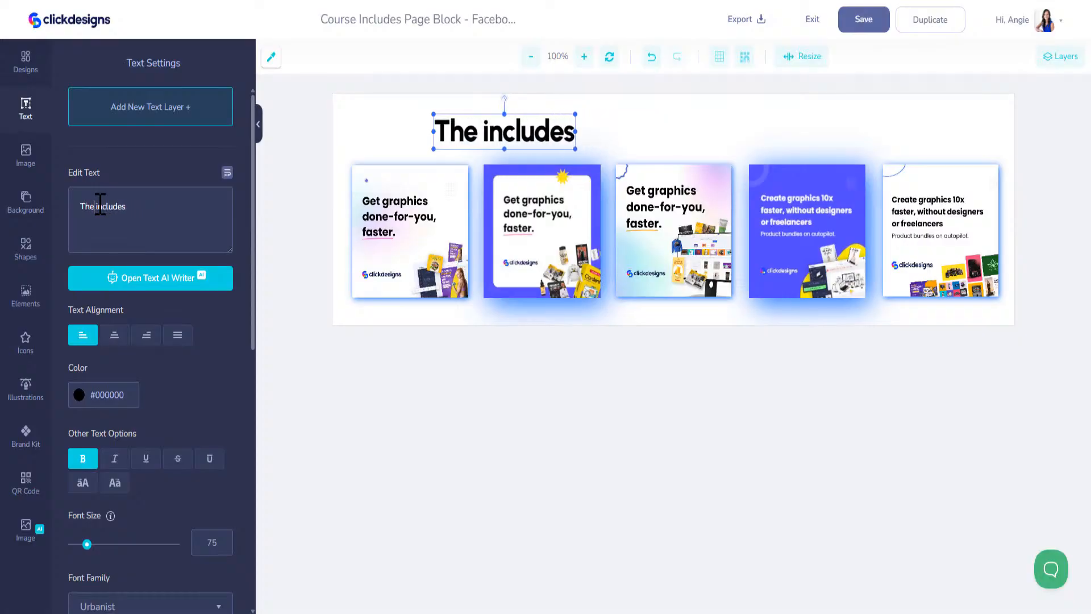
text(graphics software)
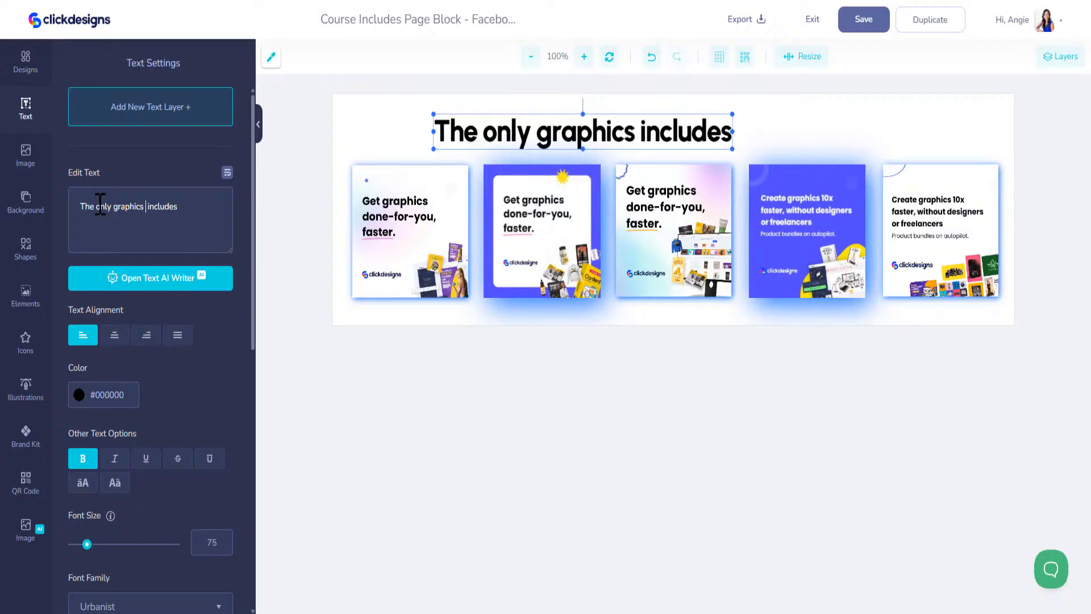
text( you need)
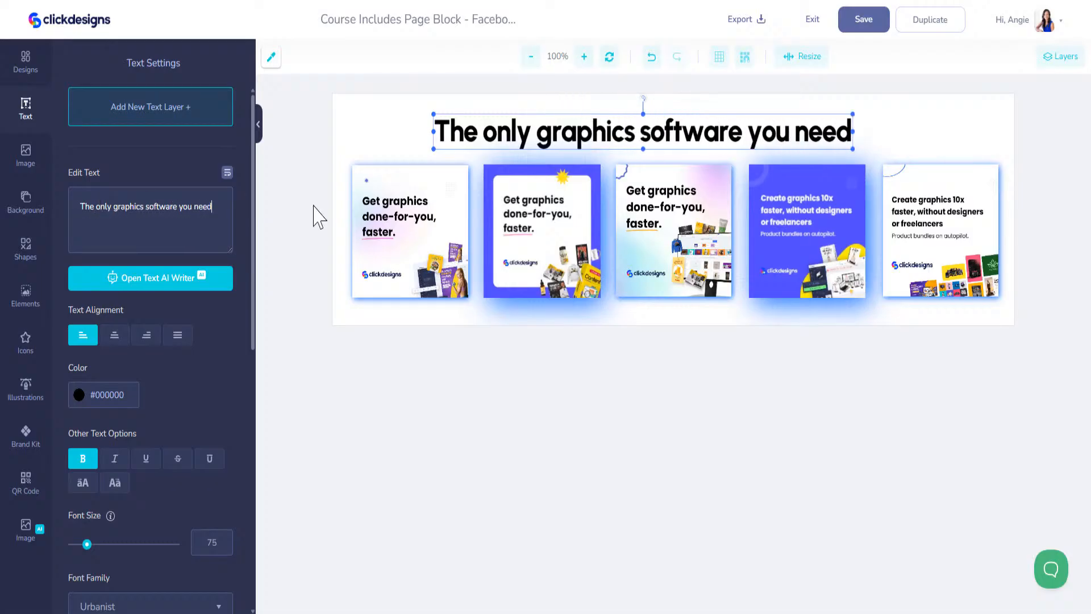
drag(665, 137, 691, 139)
click(858, 24)
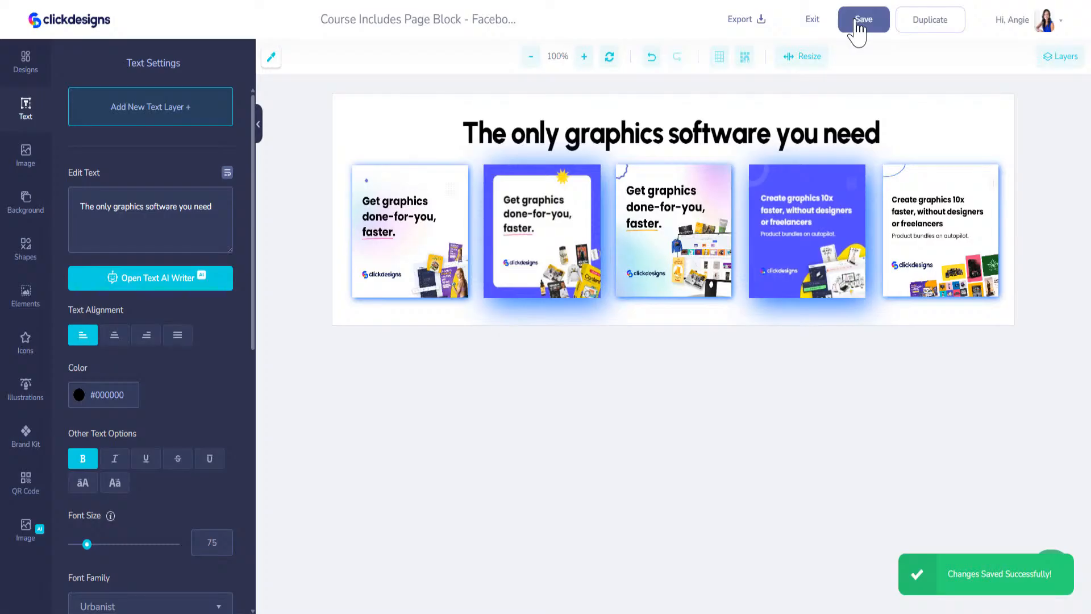
- Exit the block to My Designs and open the "Sales Page - Facebook Ad Course" design for editing
click(816, 29)
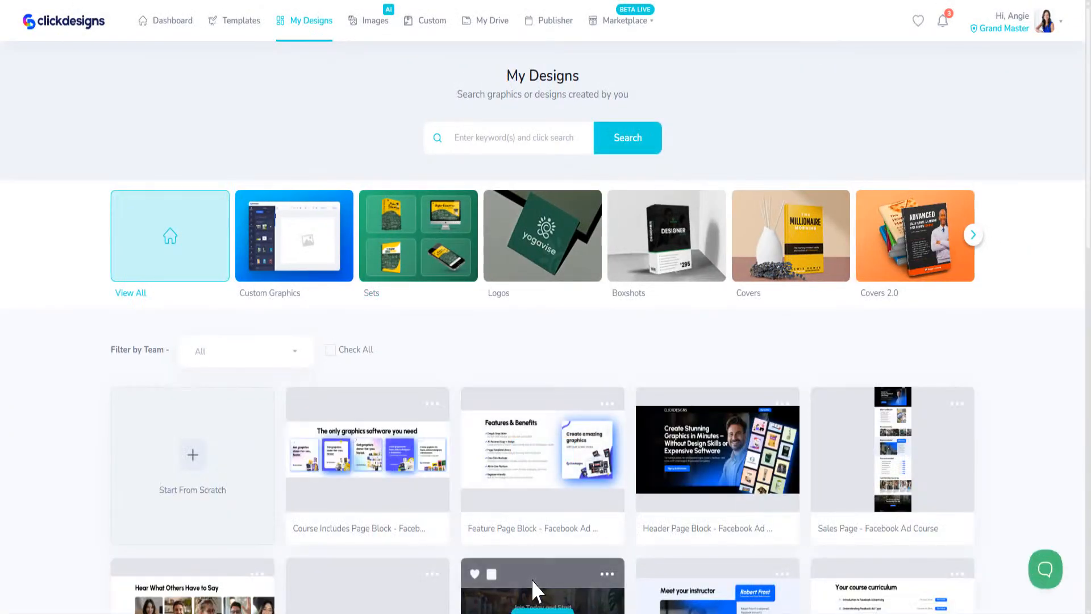
scroll(536, 466, down, 3)
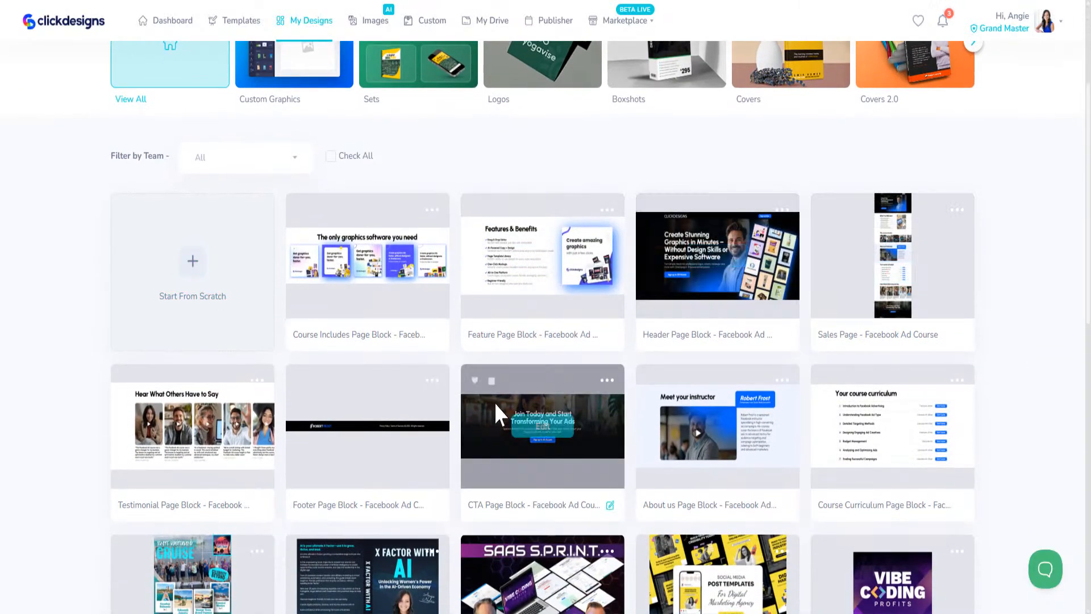
mouse_move(113, 509)
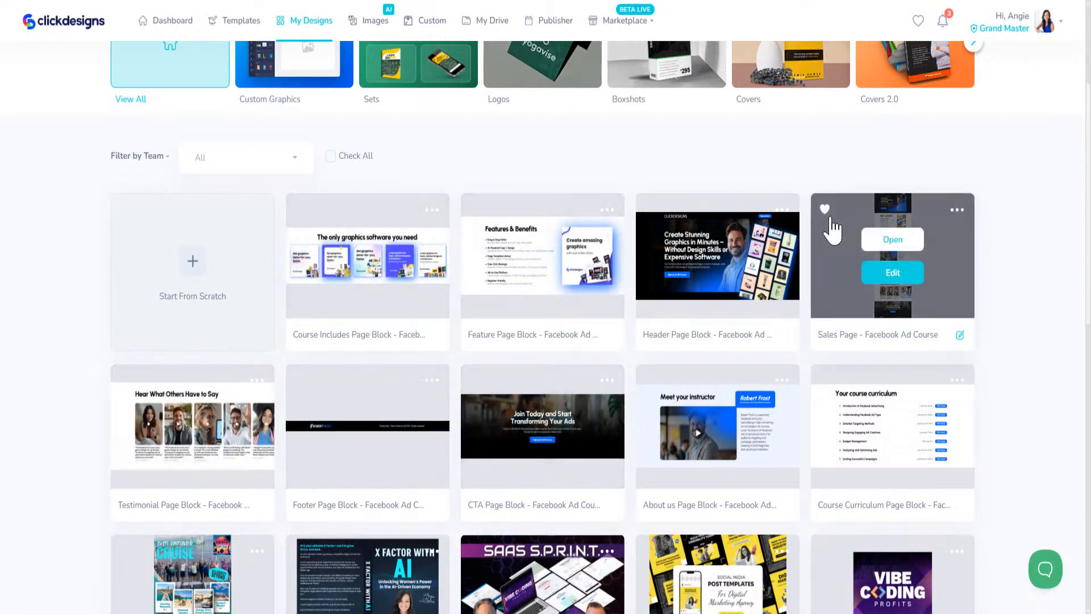
click(897, 275)
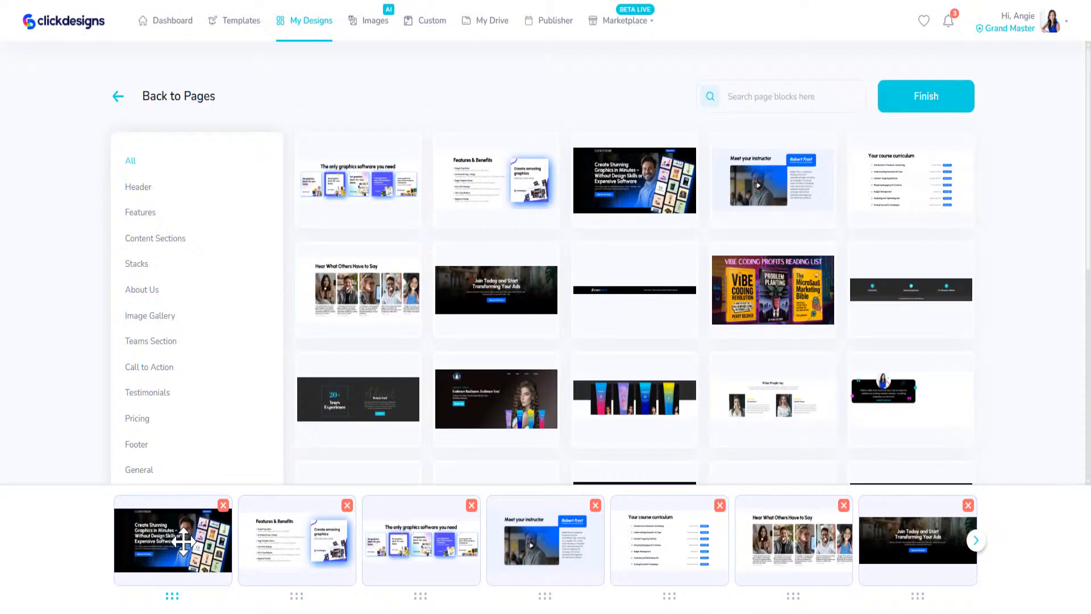
- Finish the page assembly and open the preview of the "Sales Page - Facebook Ad Course" design
drag(520, 545, 572, 543)
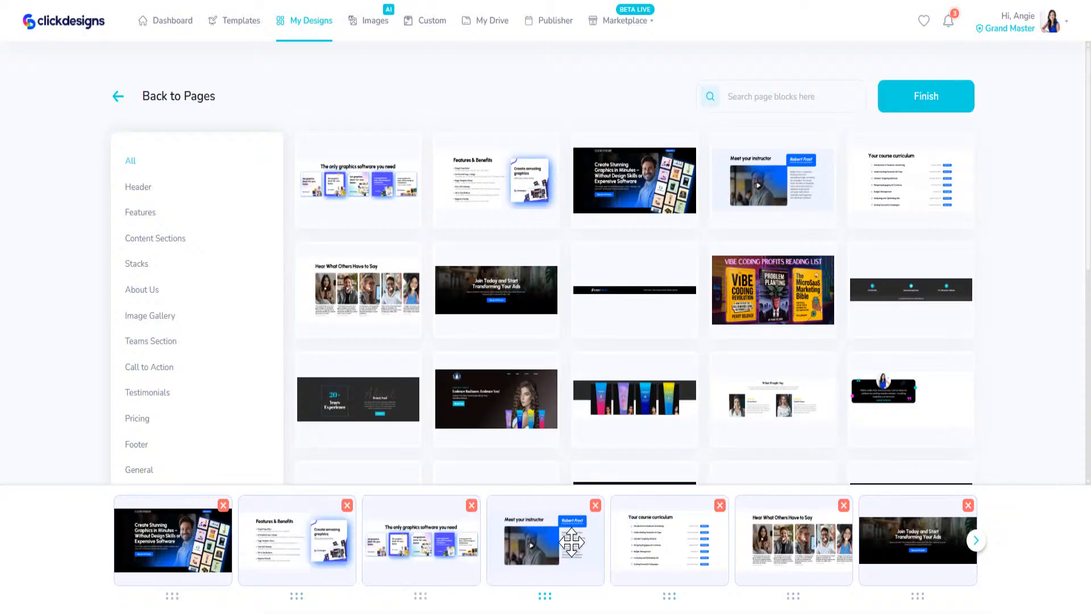
click(928, 102)
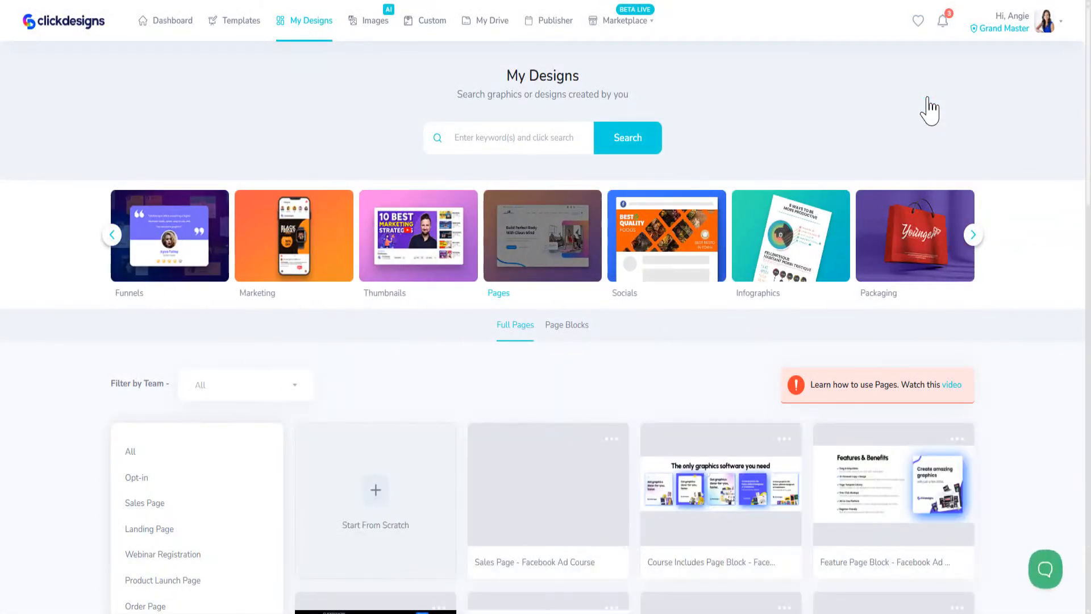
mouse_move(617, 505)
click(612, 441)
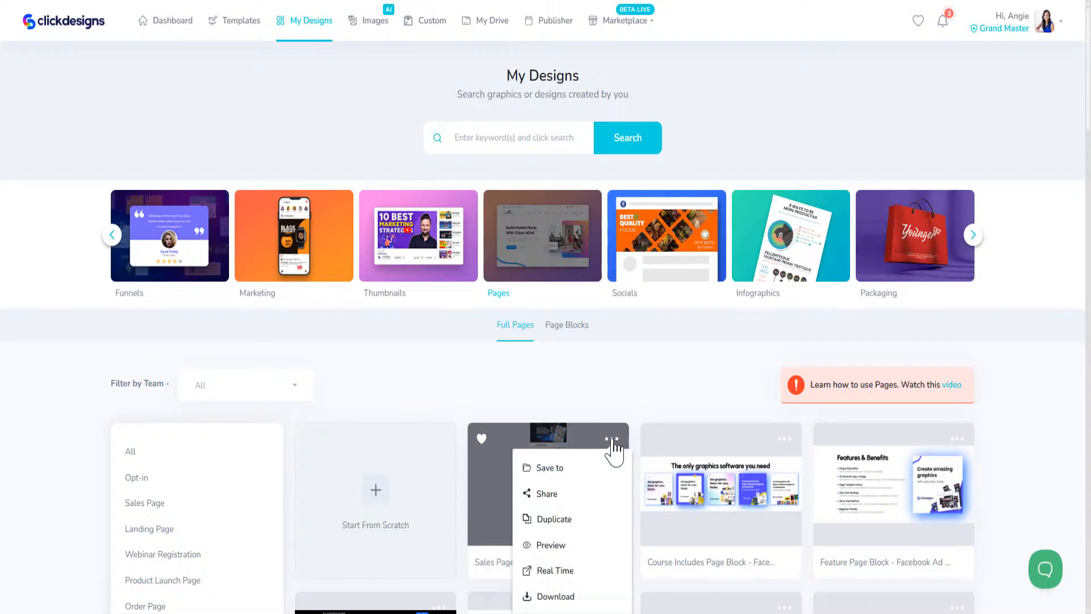
click(548, 549)
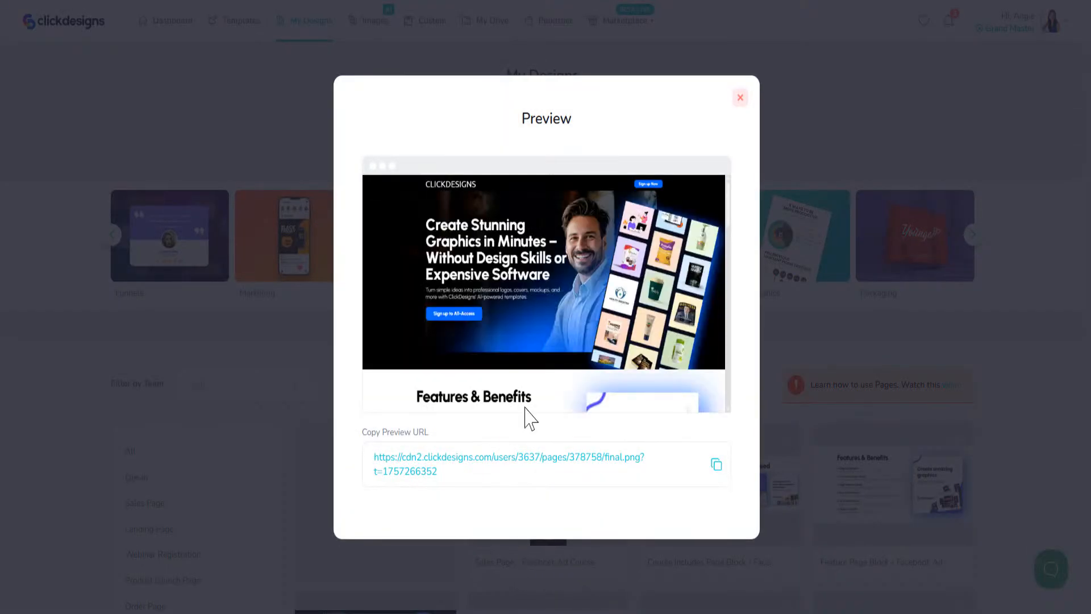
scroll(637, 319, down, 3)
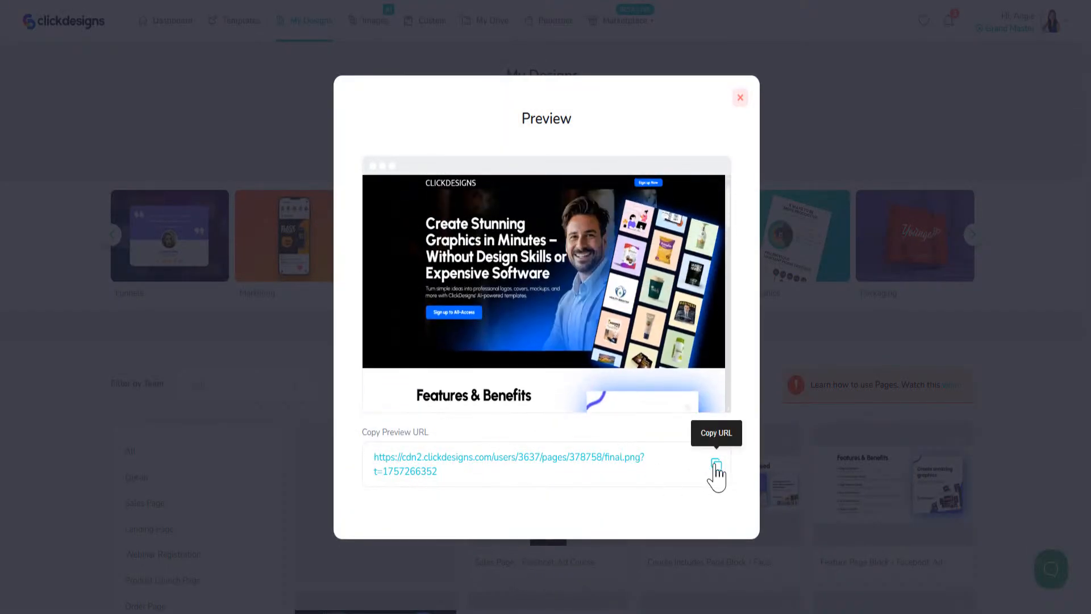
- Copy the sales page's preview URL and open it in a new browser tab
click(716, 466)
key(ctrl+t)
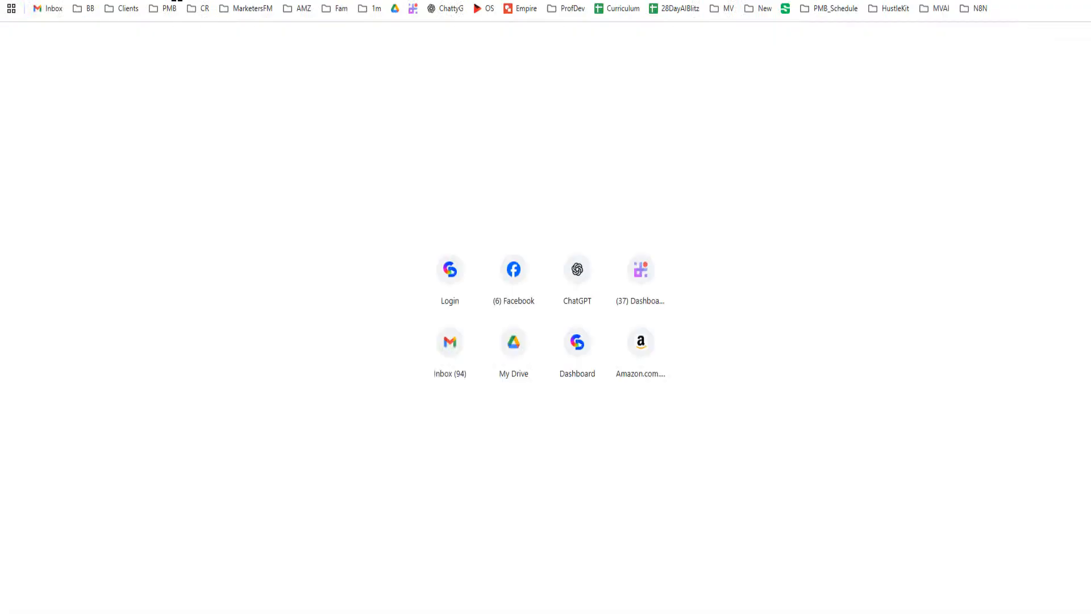
key(ctrl+v)
key(Return)
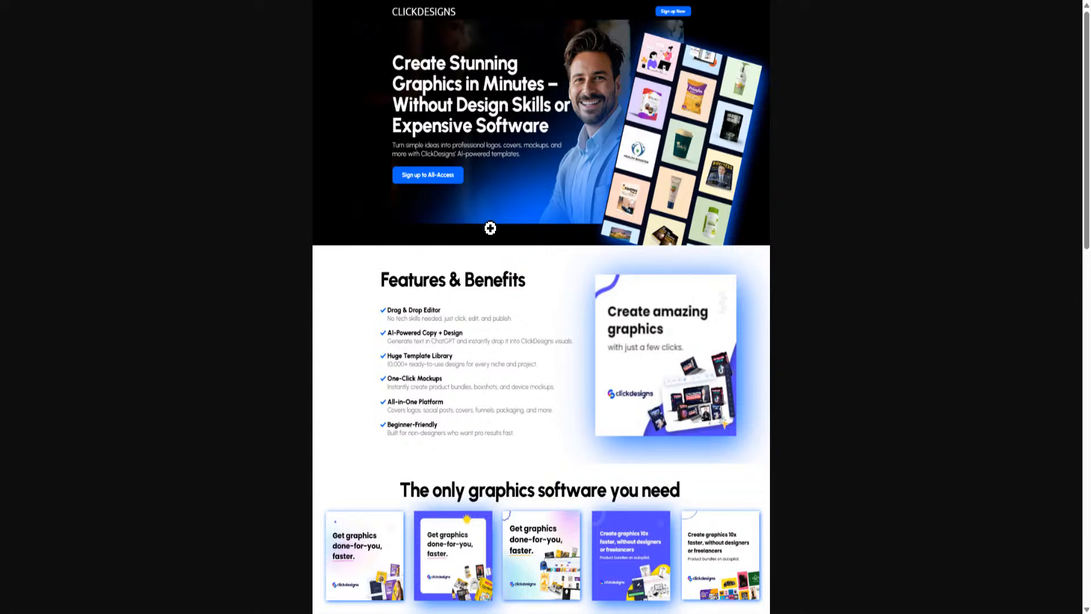
- Review the full-size page preview from the header through the features, graphics, curriculum and testimonials to the closing call to action
scroll(487, 227, down, 3)
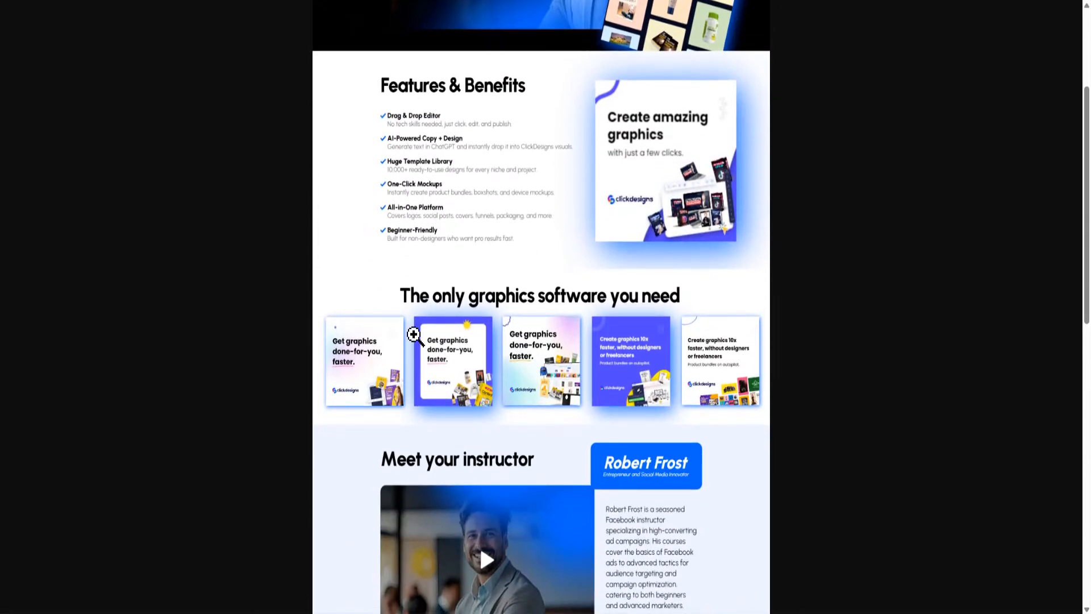
scroll(601, 367, down, 4)
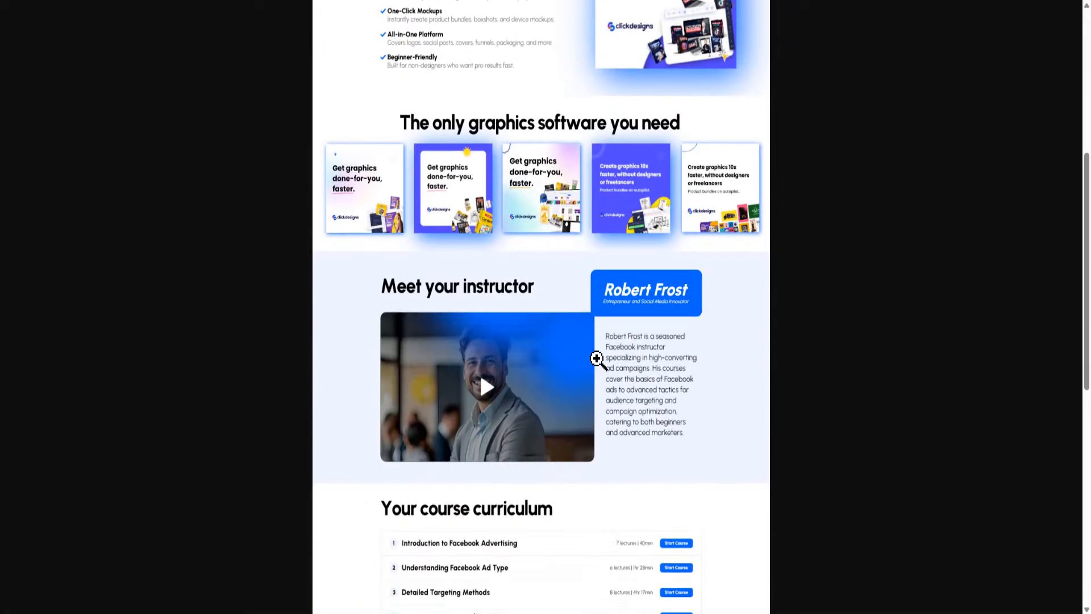
scroll(500, 330, down, 6)
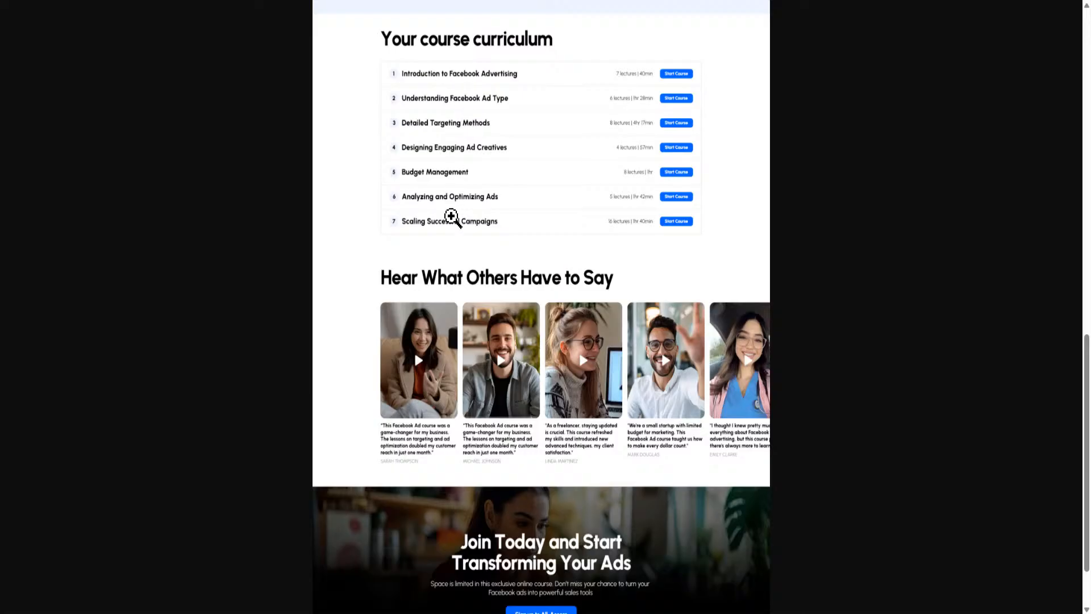
scroll(506, 269, down, 2)
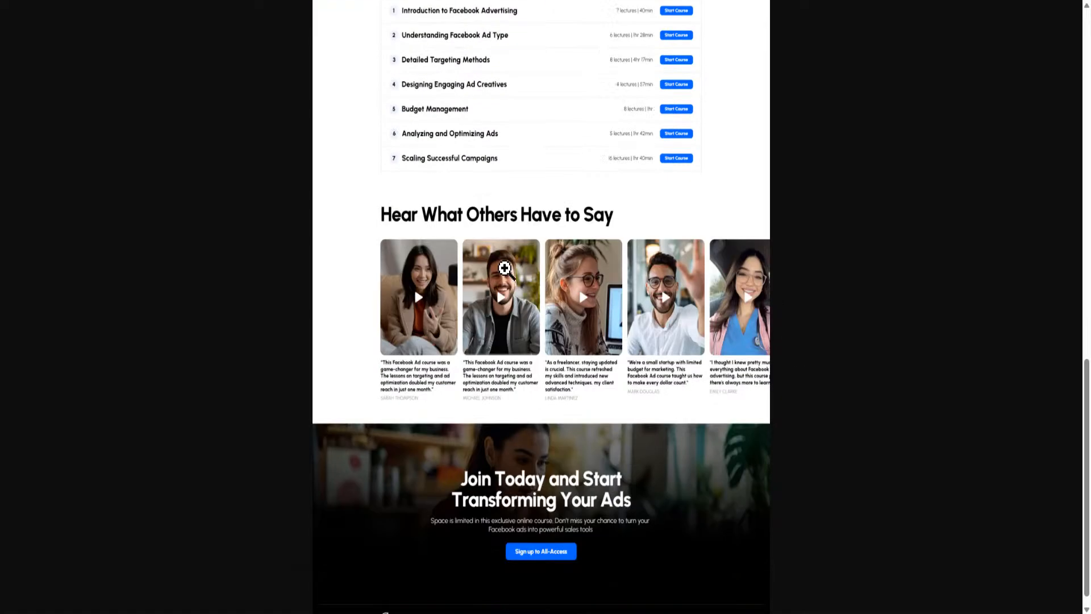
scroll(458, 288, up, 2)
scroll(458, 289, up, 15)
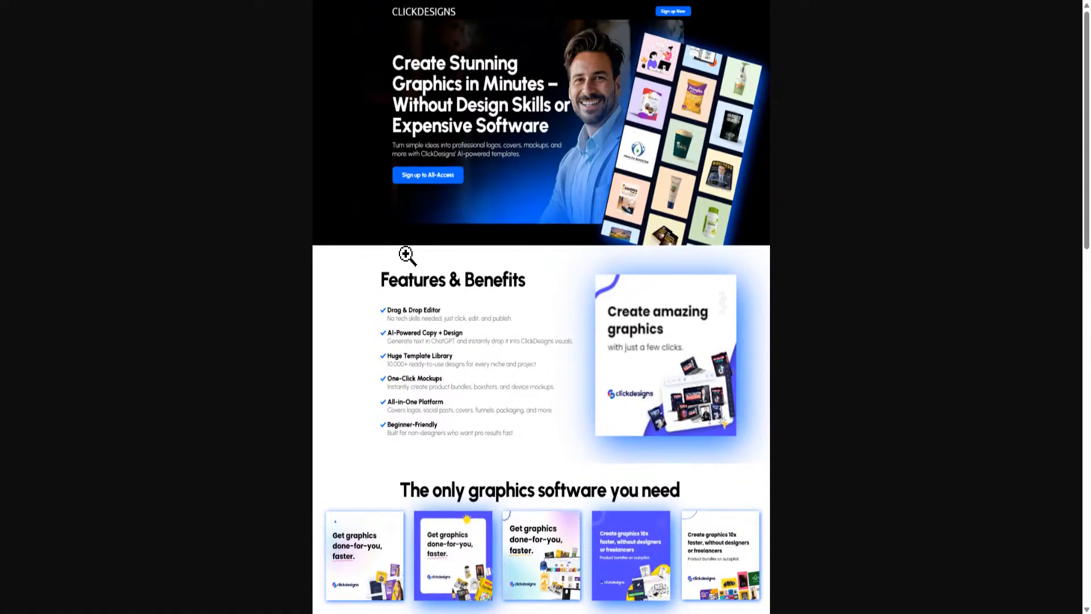
scroll(407, 253, down, 2)
scroll(380, 264, up, 2)
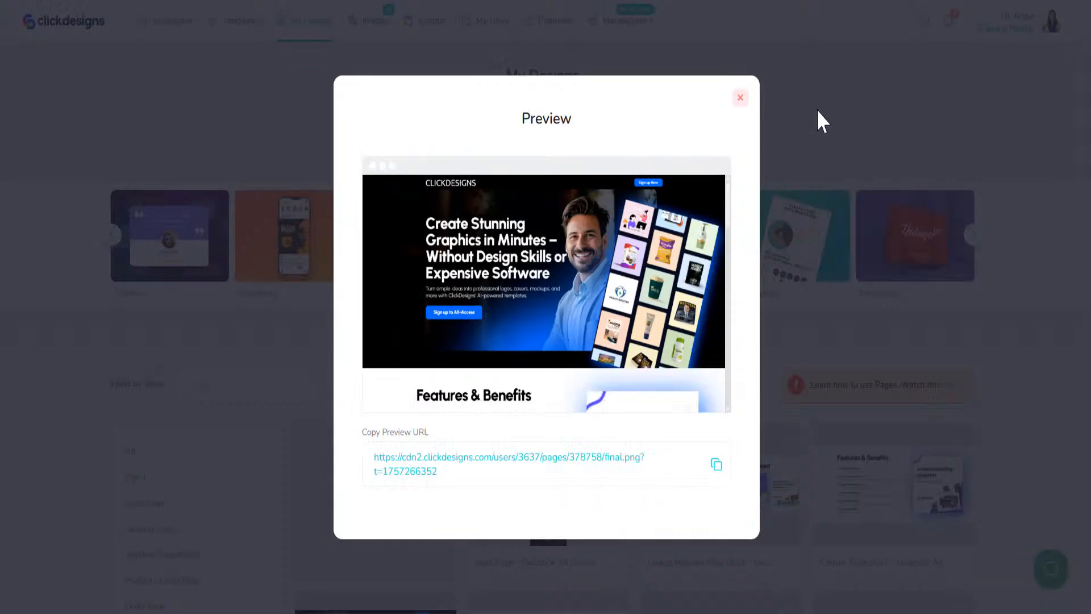
- Return to ClickDesigns, close the preview and reopen "Sales Page - Facebook Ad Course" for editing, showing the end of its block sequence
click(740, 97)
mouse_move(567, 487)
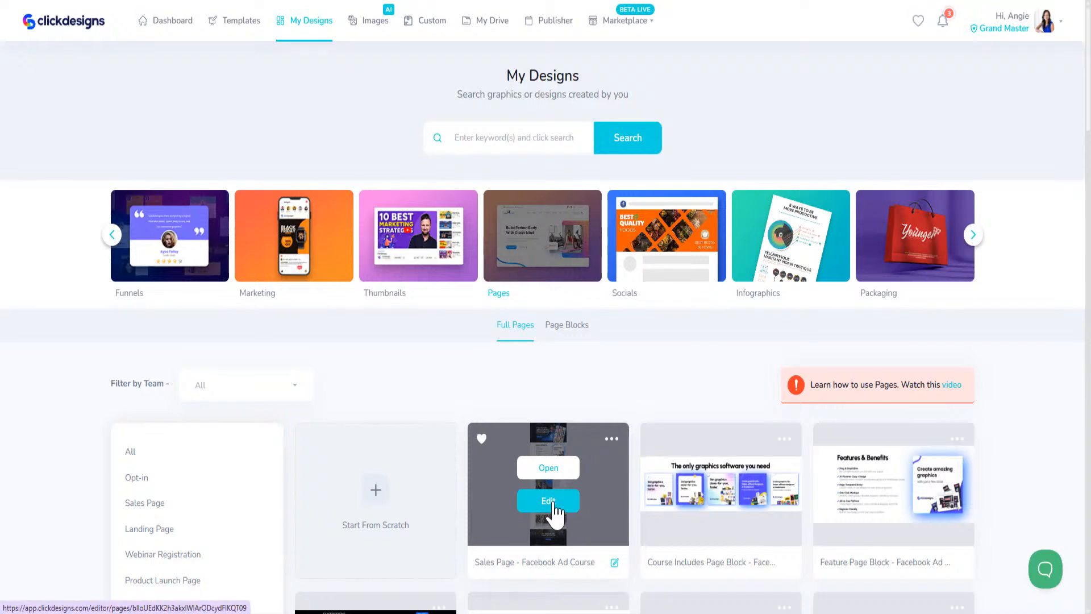
click(555, 503)
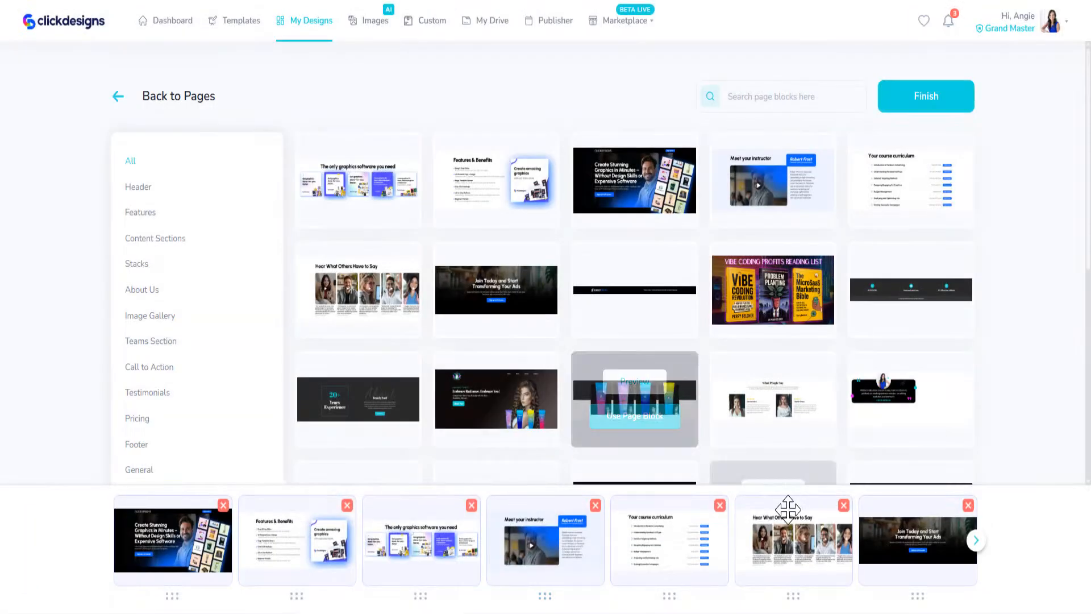
click(976, 541)
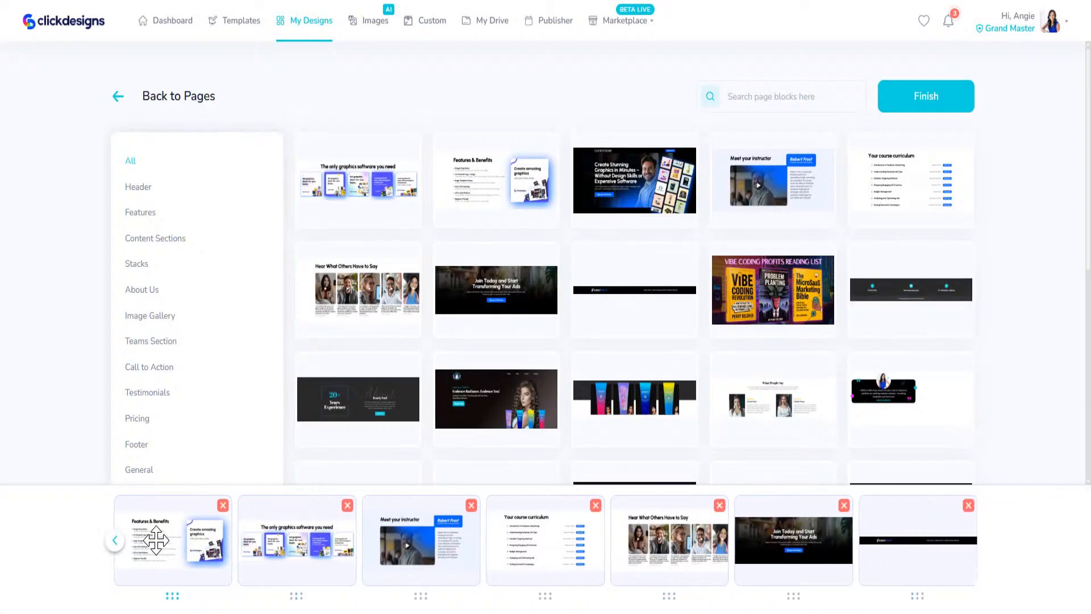
- Add the "What People Are Saying" page block with the dark chat-message testimonials to the page
scroll(568, 310, down, 2)
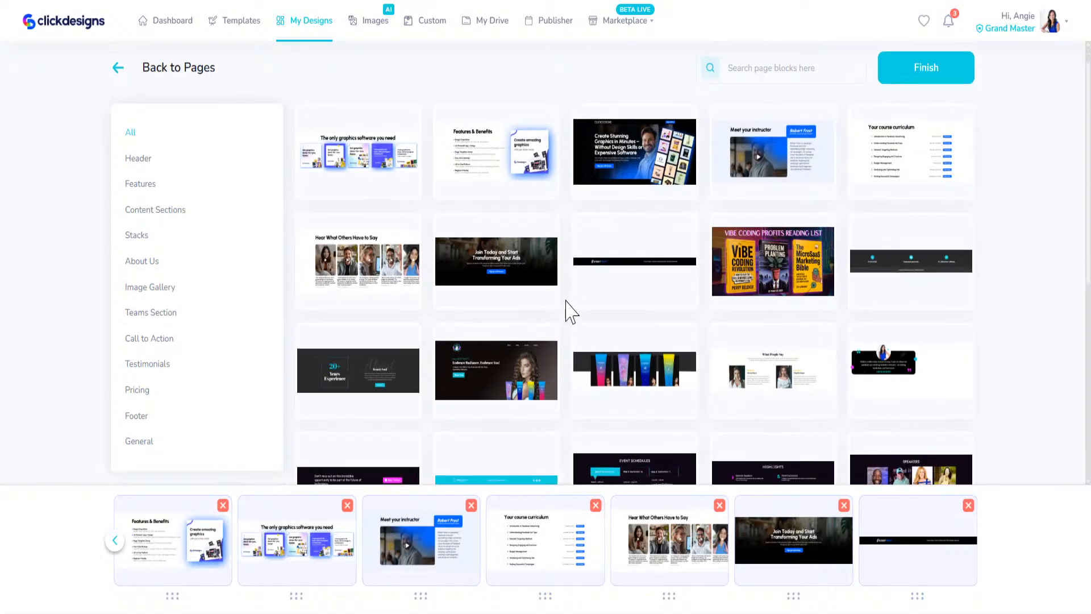
scroll(568, 308, down, 2)
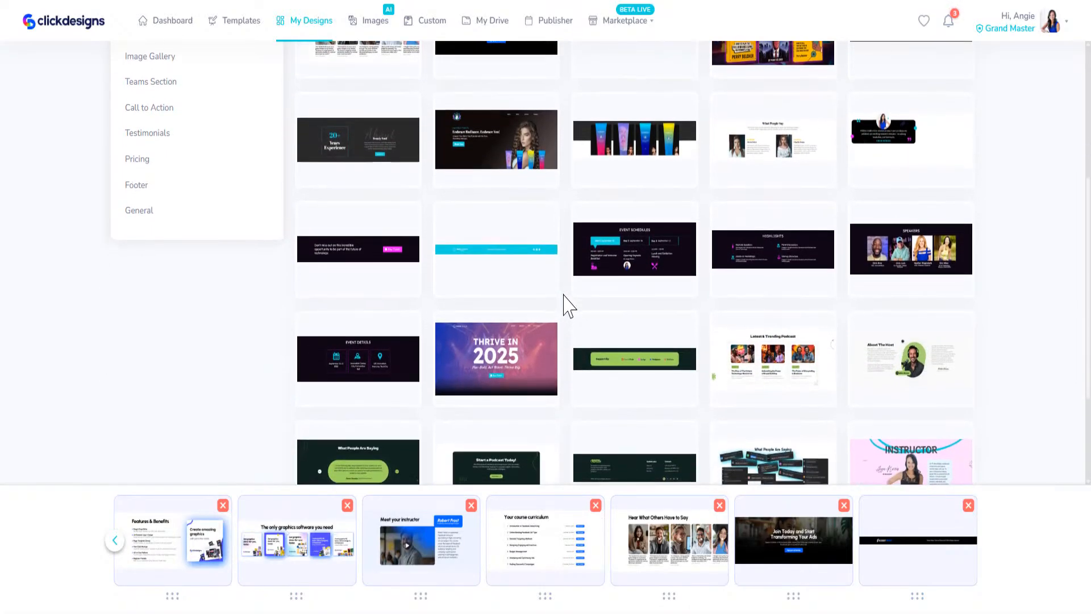
scroll(585, 306, down, 2)
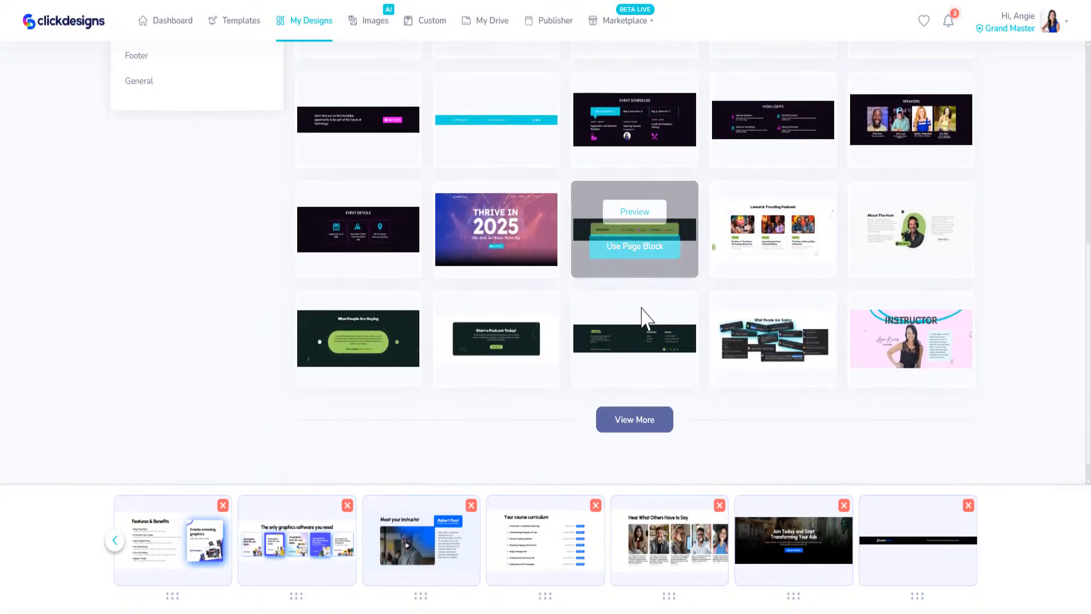
click(775, 370)
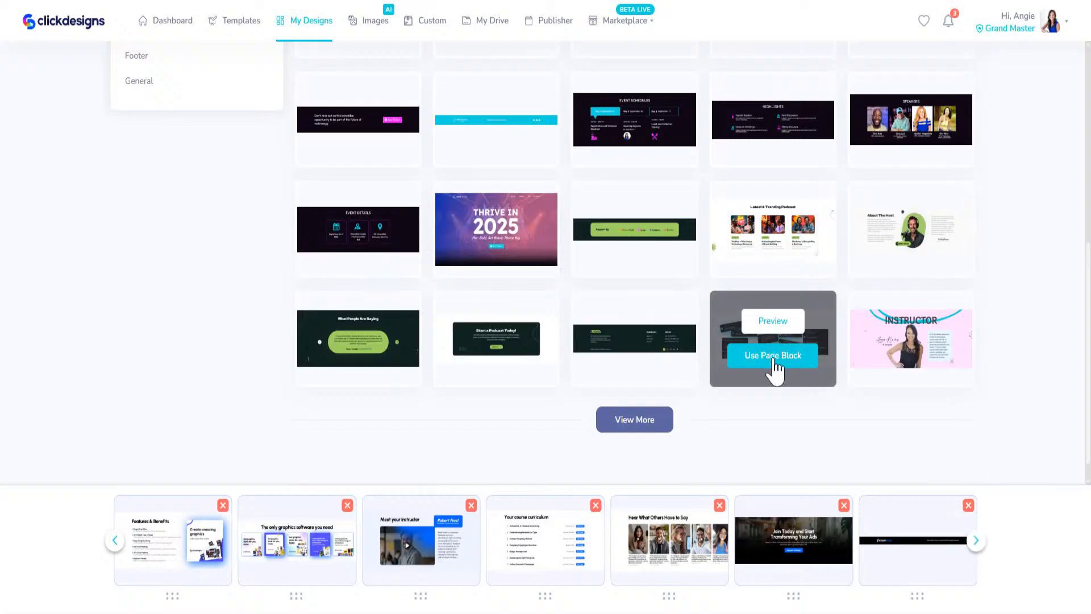
click(971, 547)
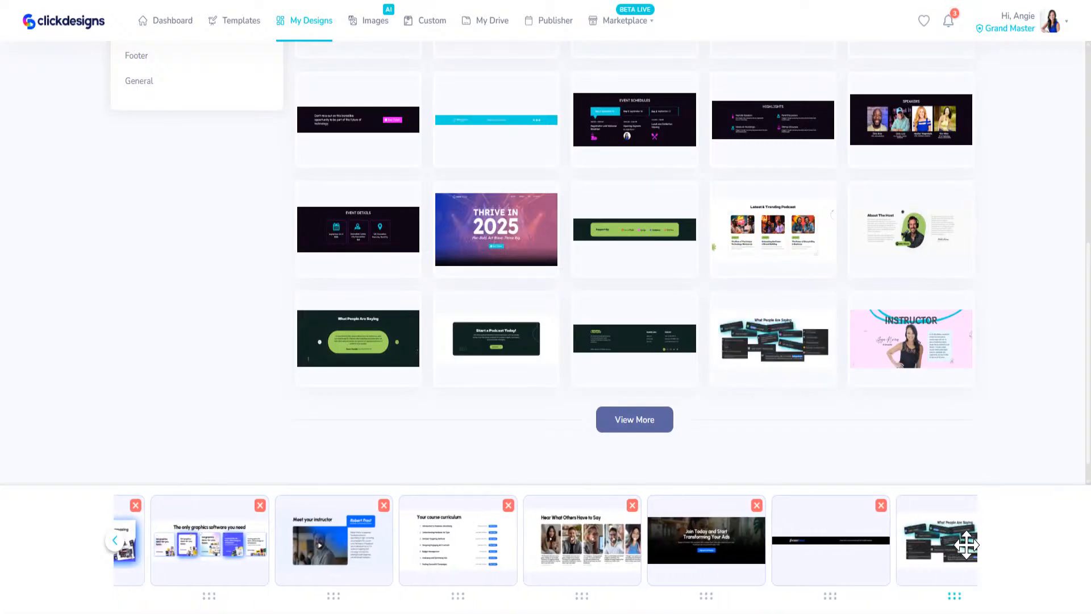
- Move the "What People Are Saying" block between "Features & Benefits" and "The only graphics software you need", and finish the page
drag(930, 544, 273, 540)
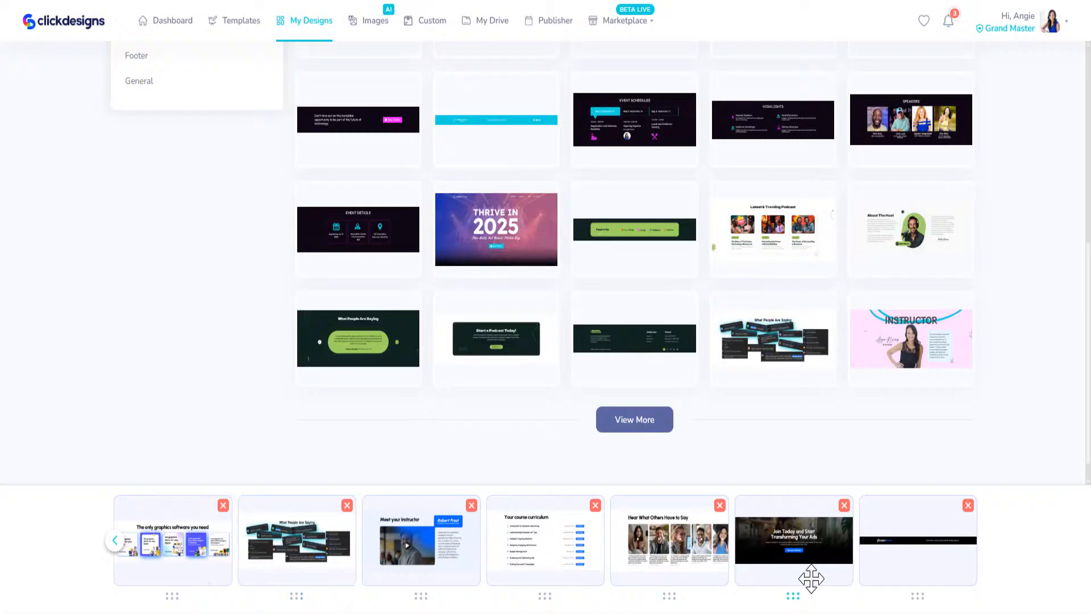
click(111, 547)
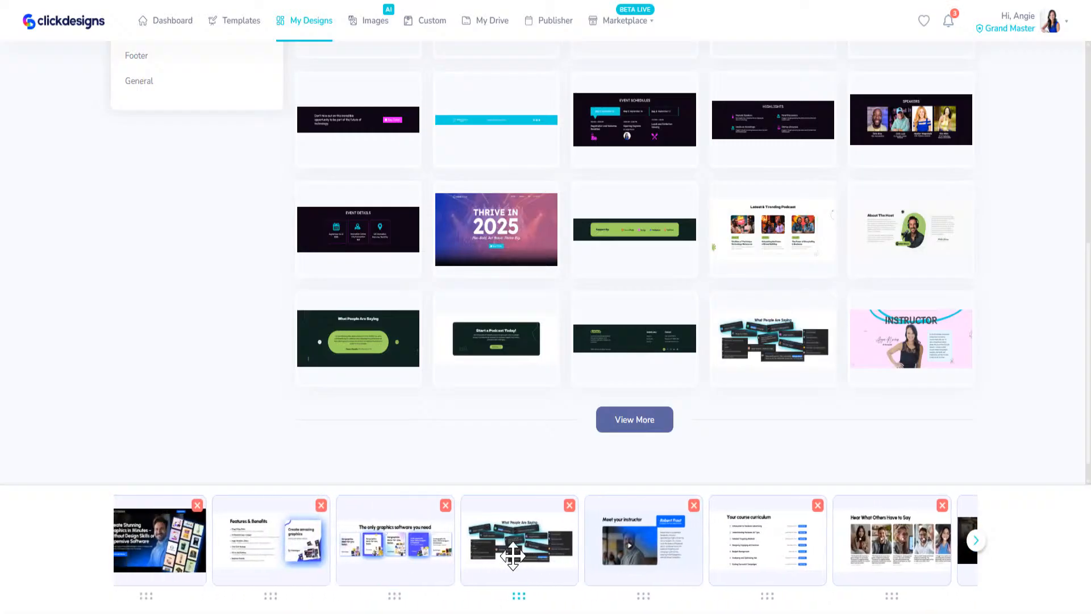
drag(559, 549, 420, 546)
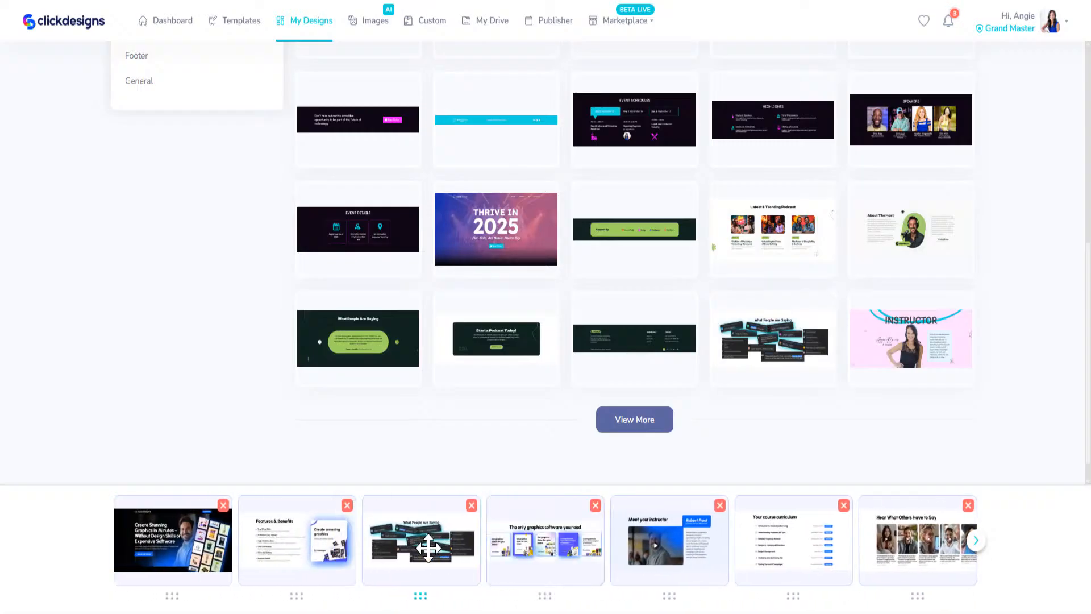
scroll(828, 295, up, 10)
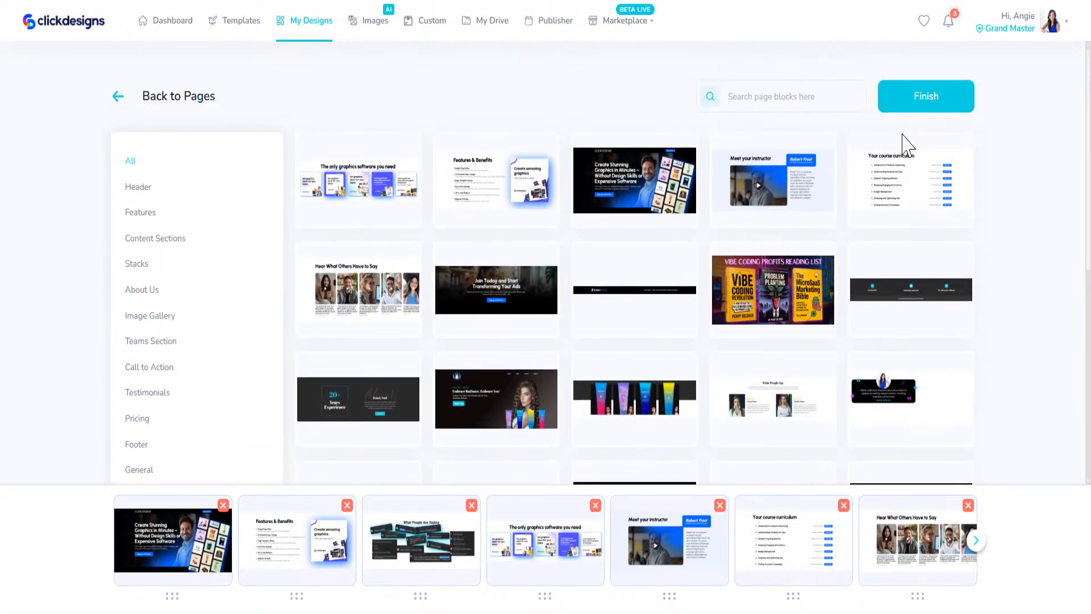
click(925, 98)
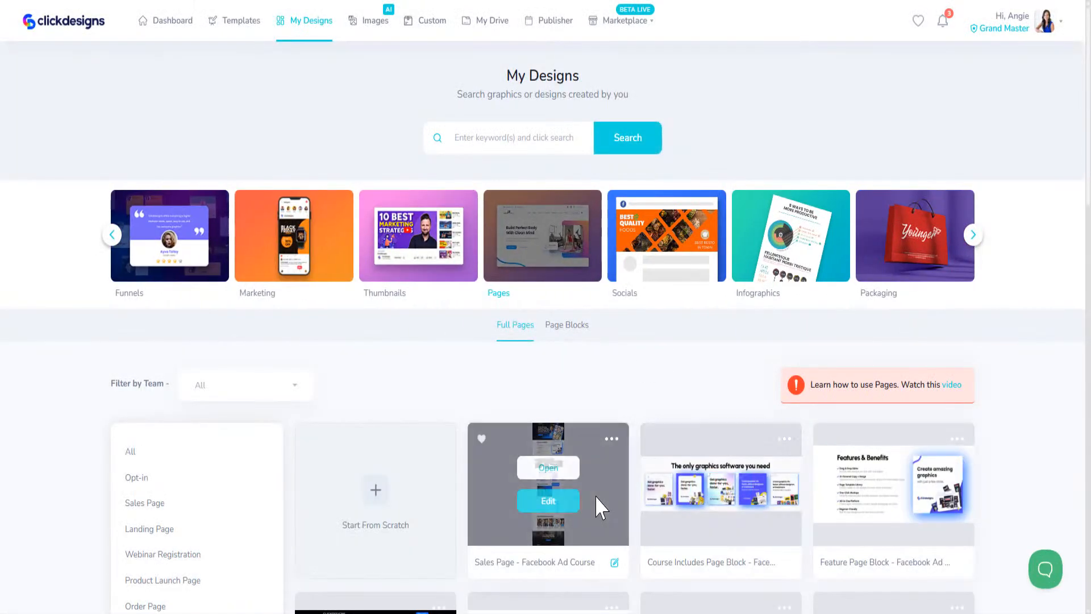
- Copy the updated sales page's preview URL and load it in the browser tab holding the earlier preview
click(611, 441)
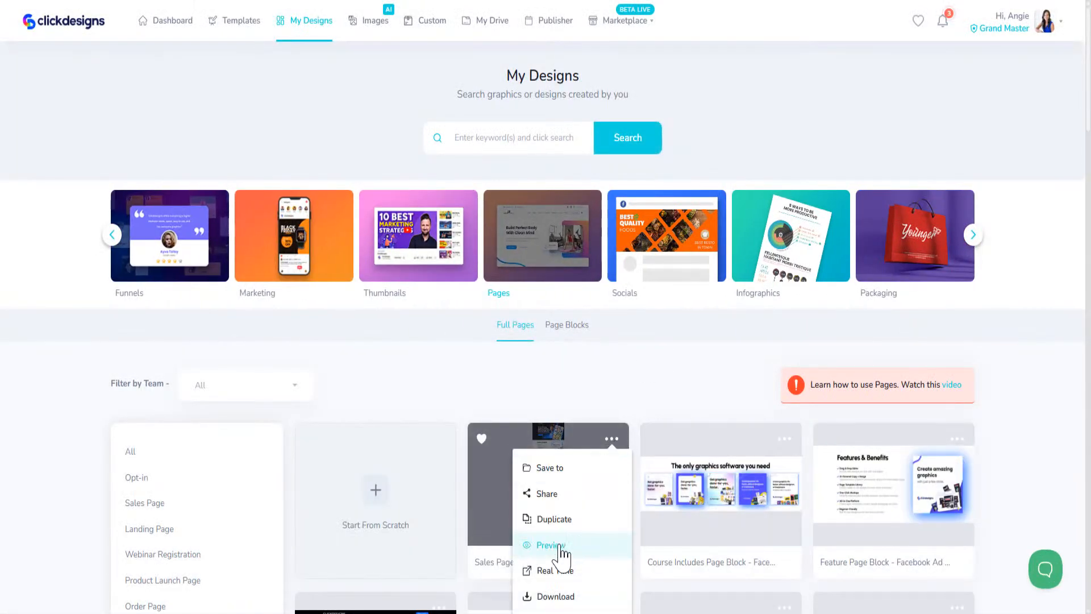
click(560, 545)
click(716, 465)
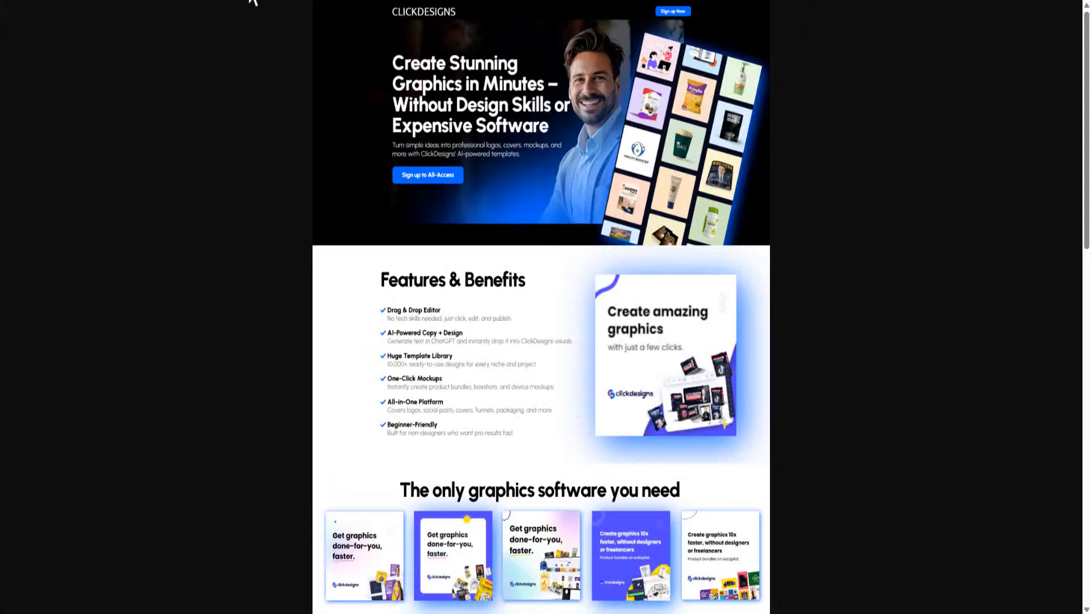
key(ctrl+v)
key(Return)
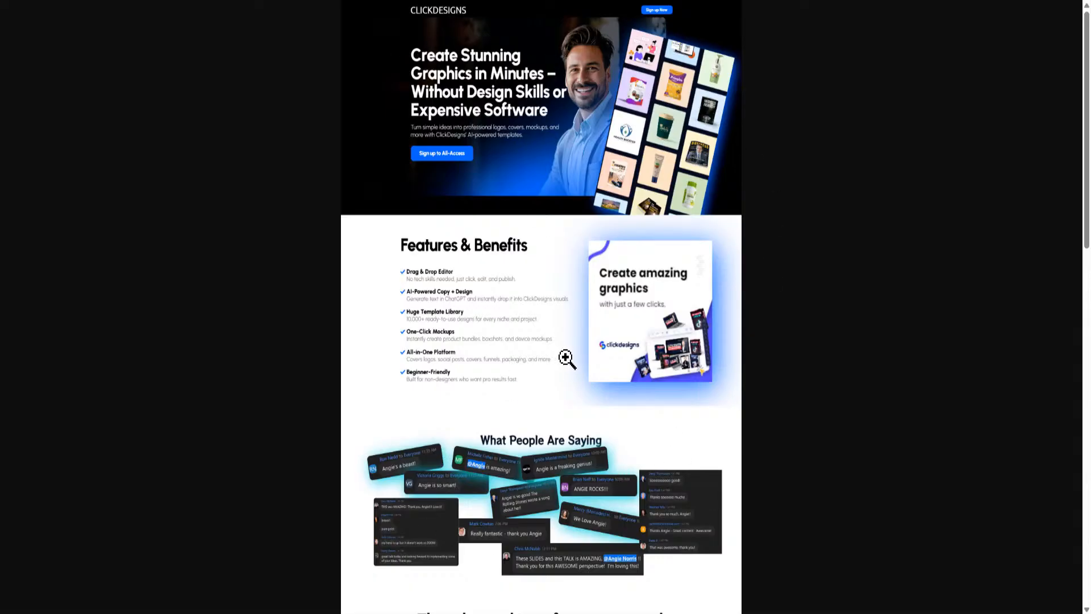
- Review the updated page preview, checking the "What People Are Saying" block's placement and the sections below it
scroll(567, 359, down, 5)
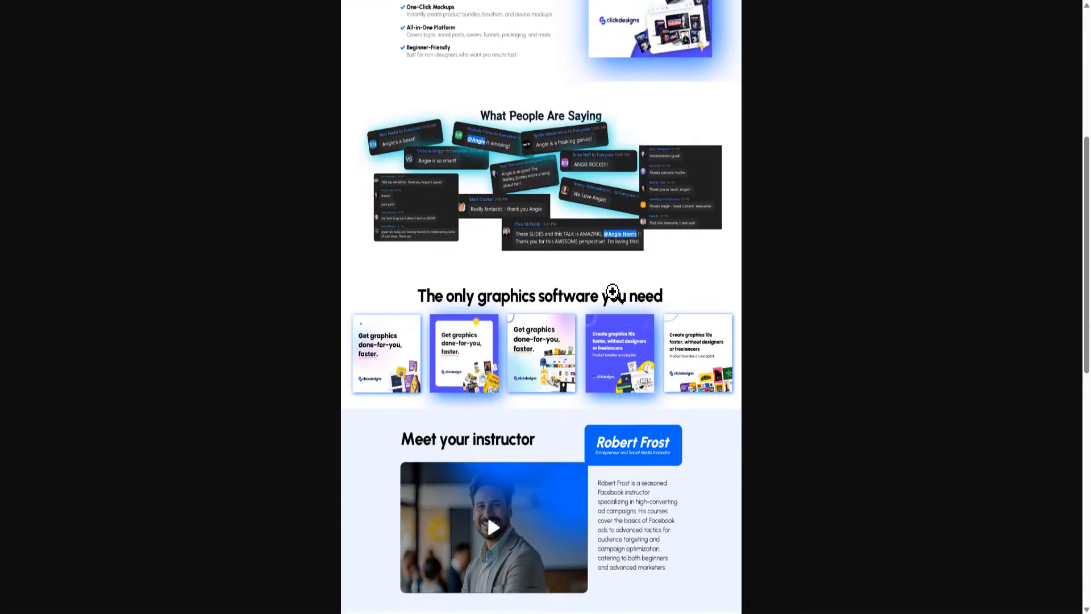
scroll(614, 293, down, 9)
scroll(600, 409, up, 8)
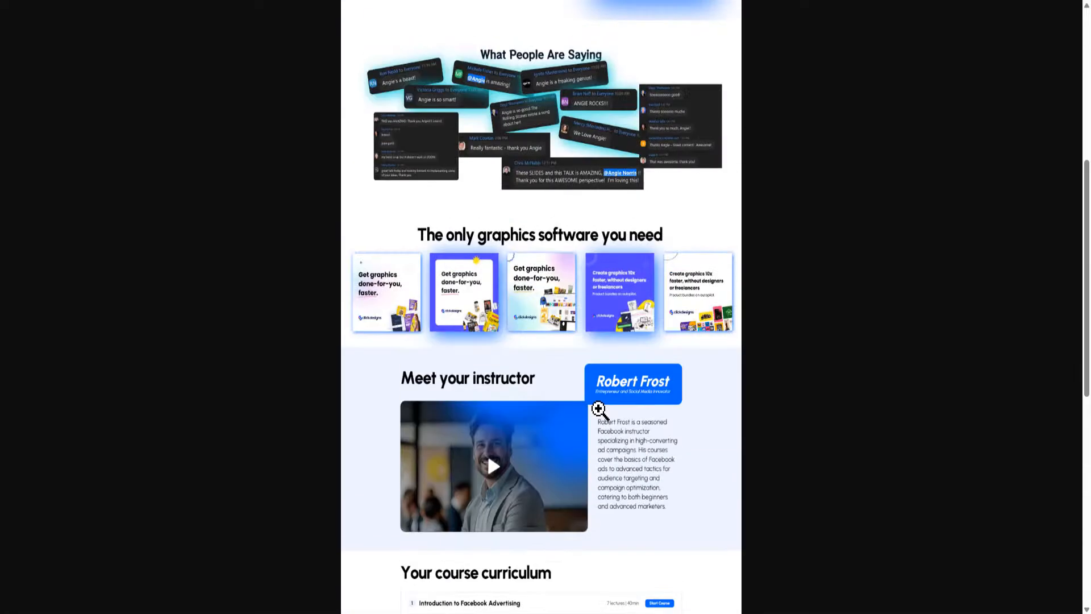
scroll(598, 409, up, 6)
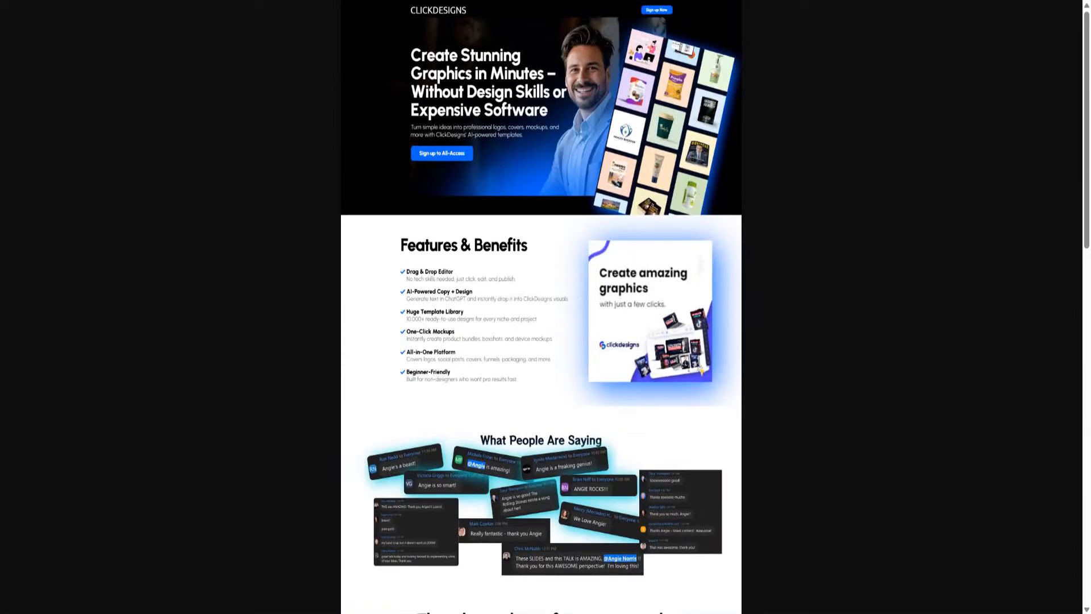
- Switch to ChatGPT and go back through the generated landing page copy to its headline and hero section
key(ctrl+Tab)
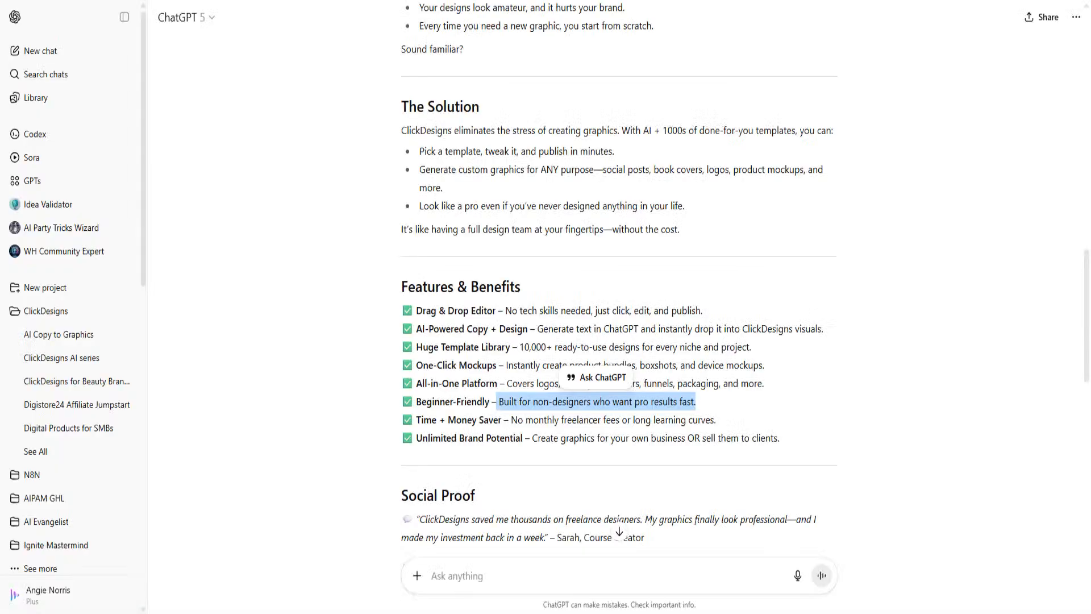
scroll(472, 244, up, 5)
scroll(472, 243, up, 7)
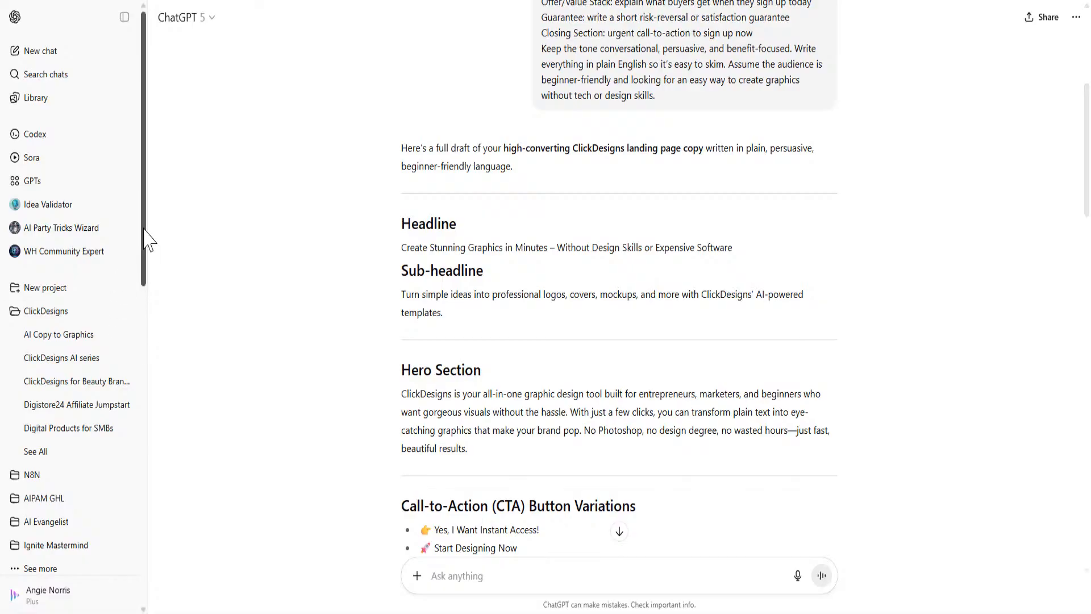
scroll(144, 341, down, 1)
drag(145, 334, 150, 113)
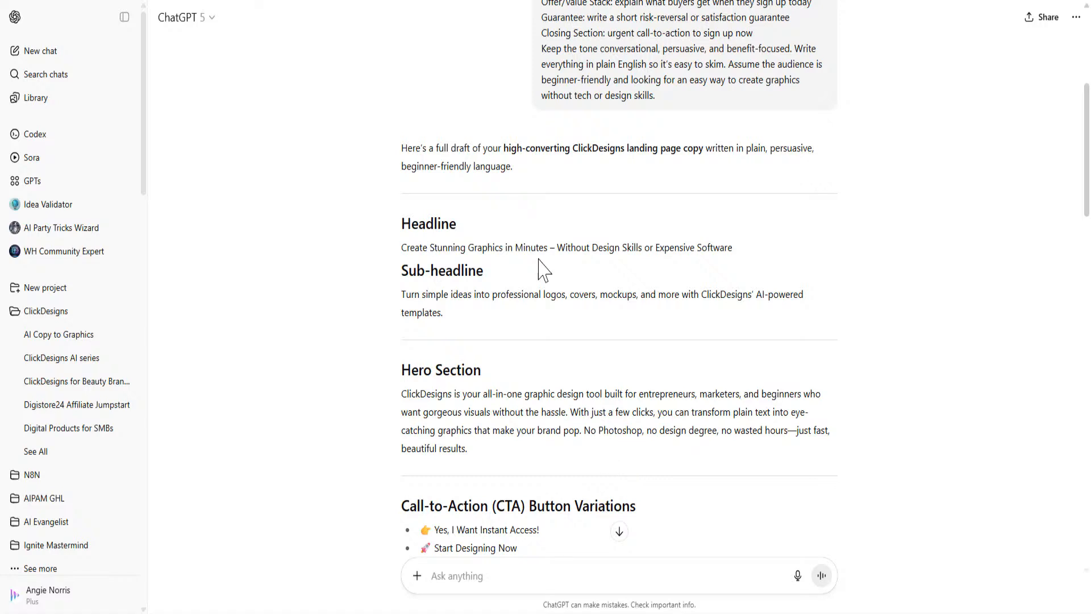
- Read through the generated landing page copy from the headline and hero section down to the closing section
scroll(516, 250, down, 2)
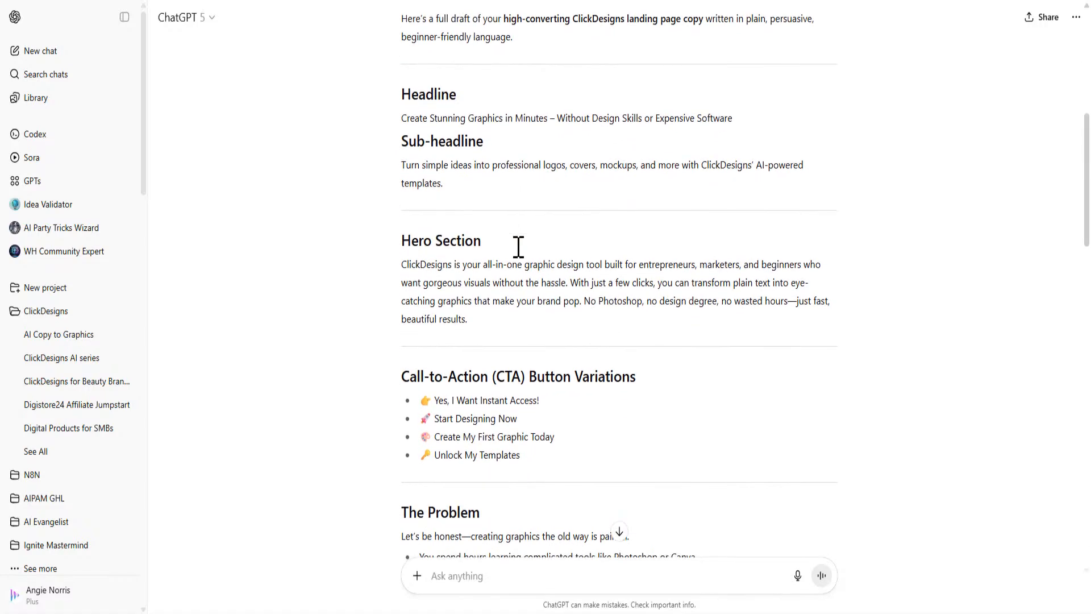
drag(401, 119, 567, 115)
drag(594, 166, 452, 166)
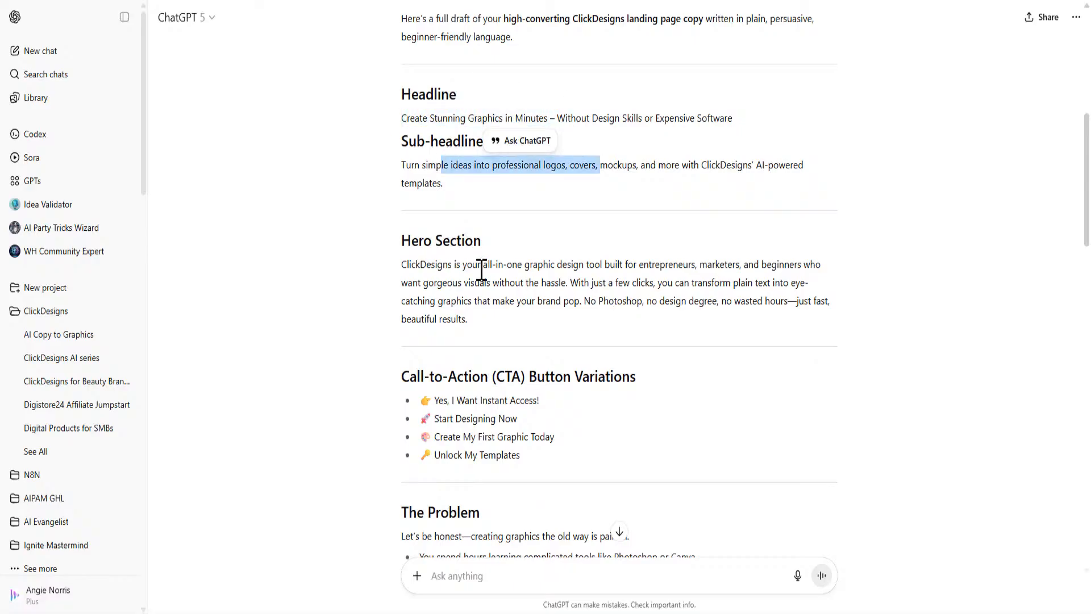
scroll(512, 214, down, 4)
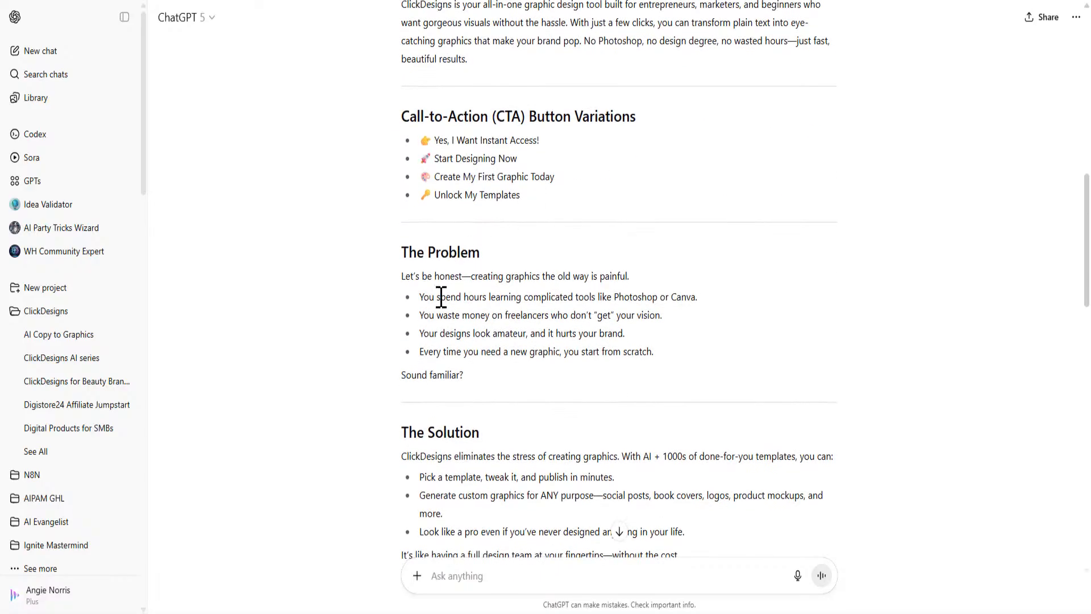
triple_click(441, 296)
scroll(571, 312, down, 8)
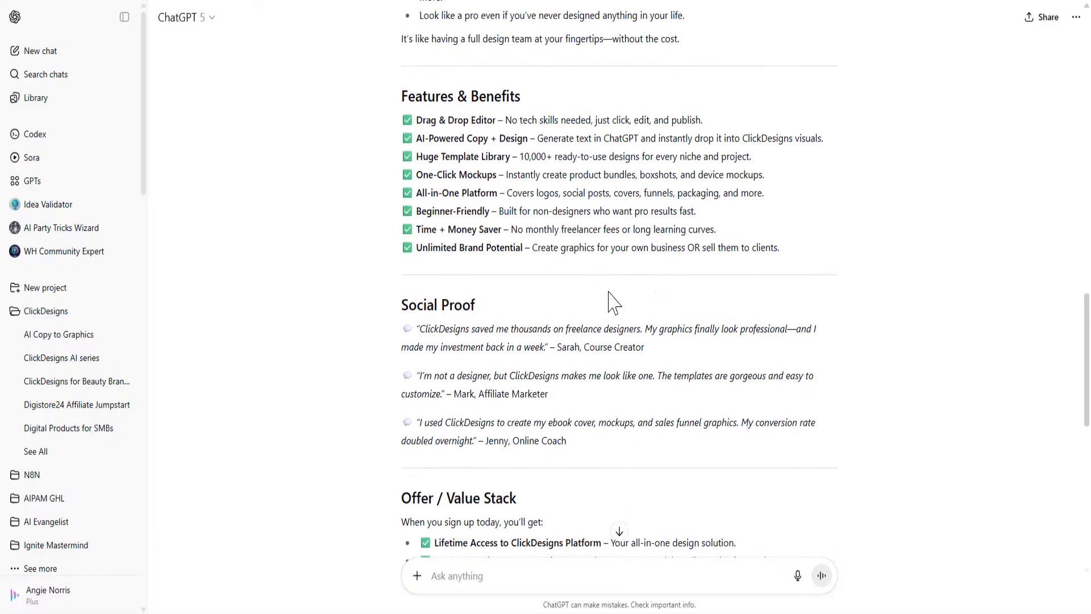
scroll(609, 301, down, 10)
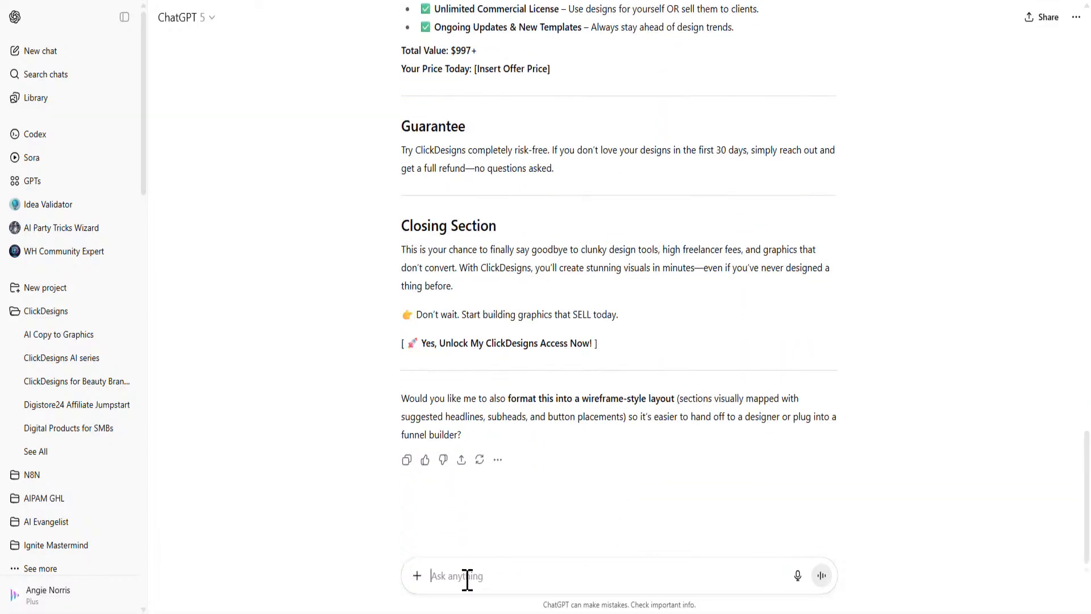
- Ask ChatGPT: "Now can you make me another edition that is based on the Storybrand principles and framework"
text(No)
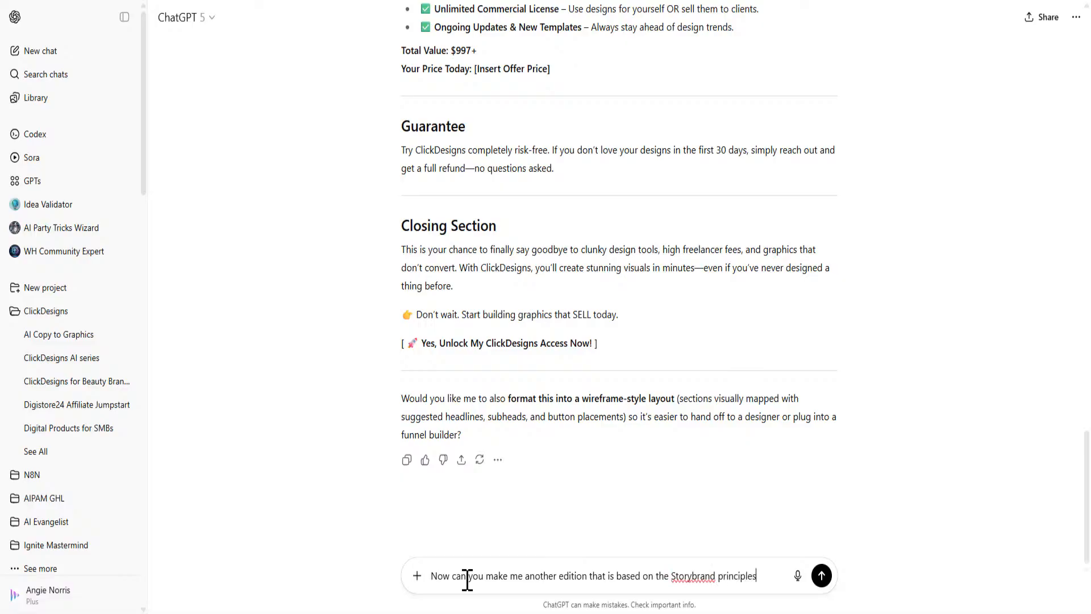
text(framework)
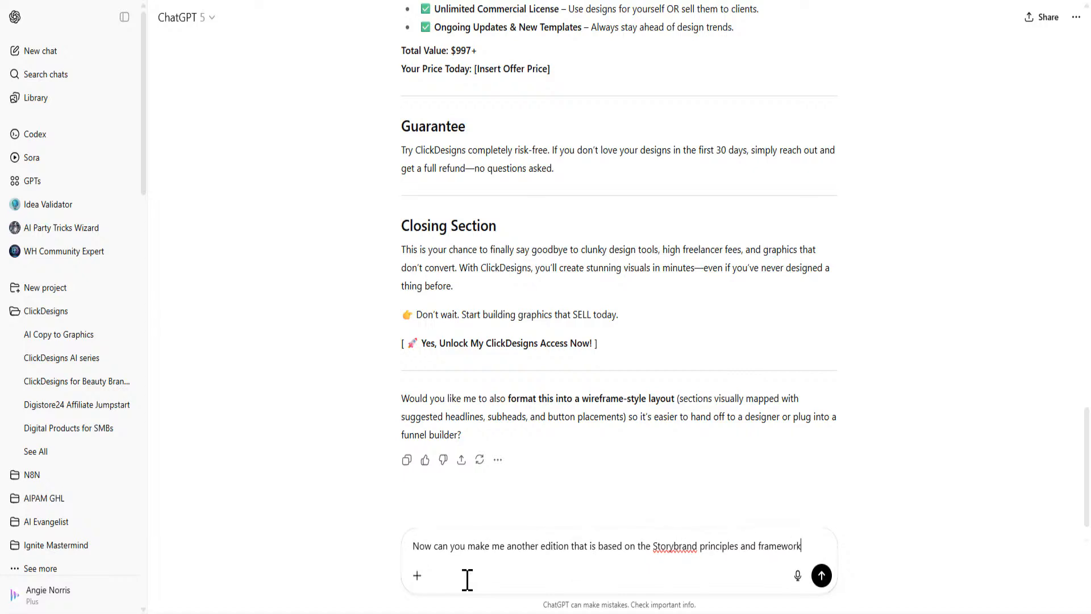
key(Return)
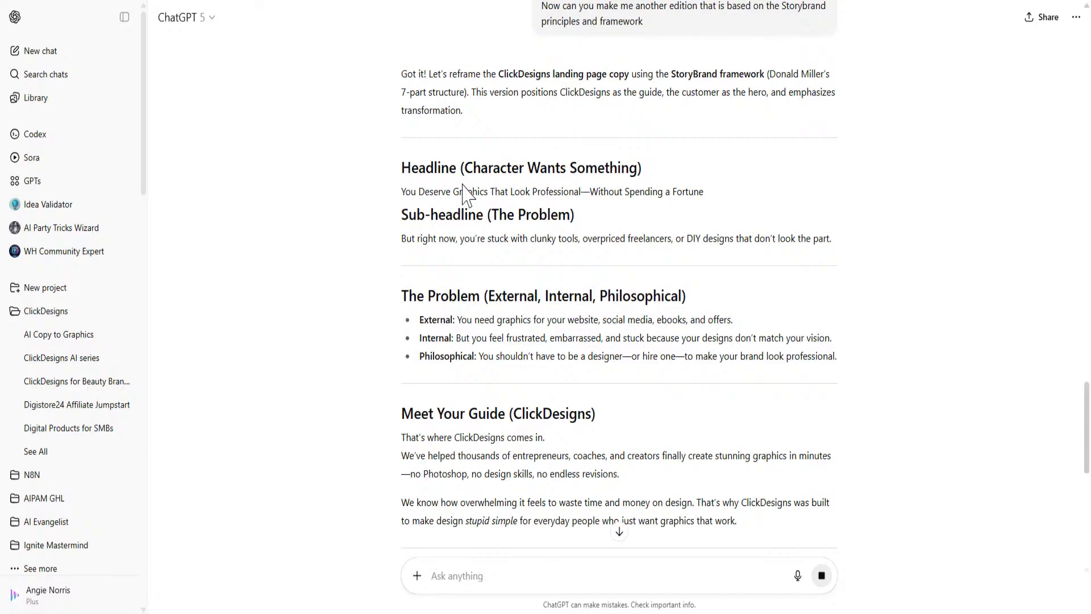
- Examine the StoryBrand edition of the landing page copy, from the headline and problem sections through the guarantee and closing section
scroll(463, 193, down, 5)
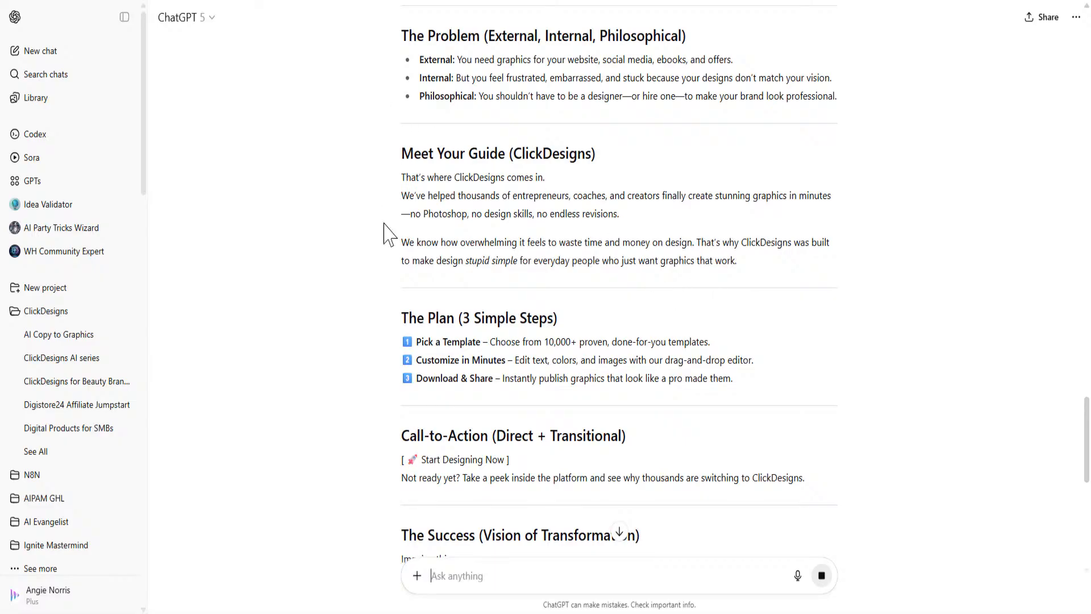
scroll(366, 326, down, 7)
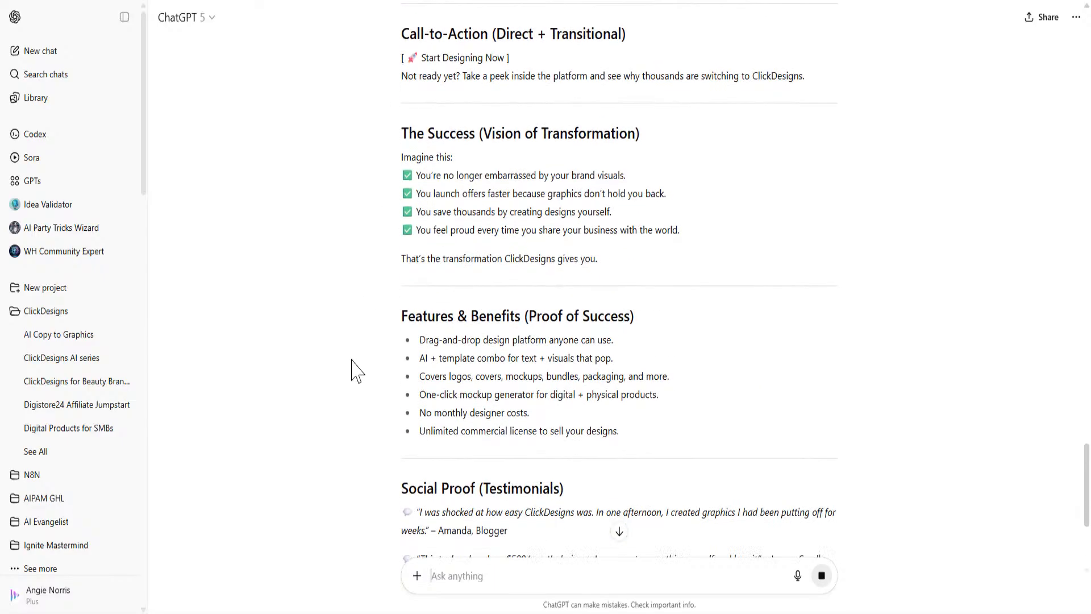
scroll(357, 372, down, 7)
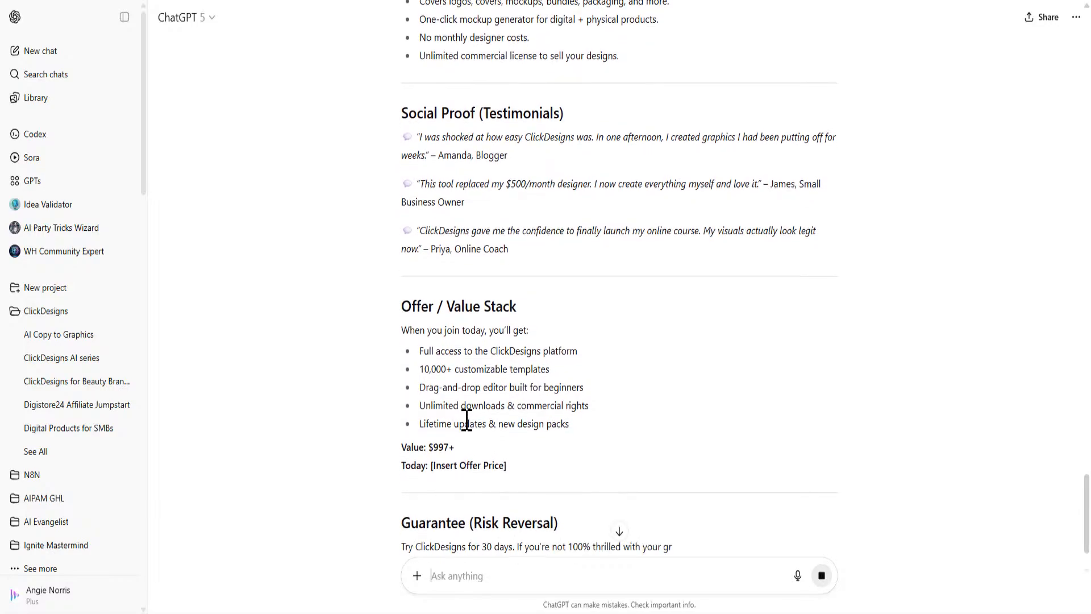
scroll(651, 377, down, 3)
scroll(649, 367, up, 10)
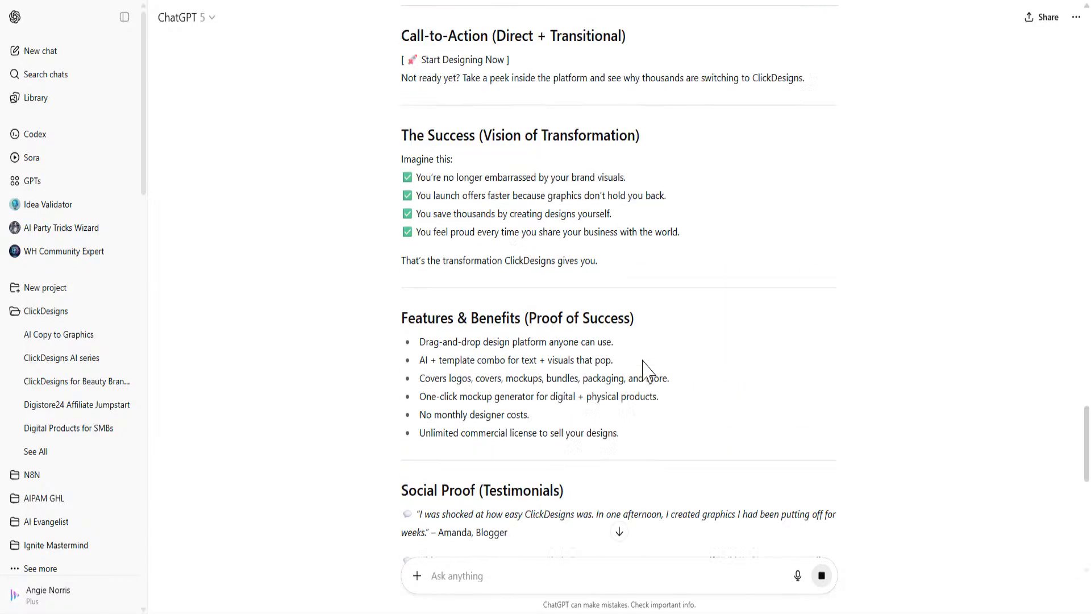
scroll(646, 370, up, 15)
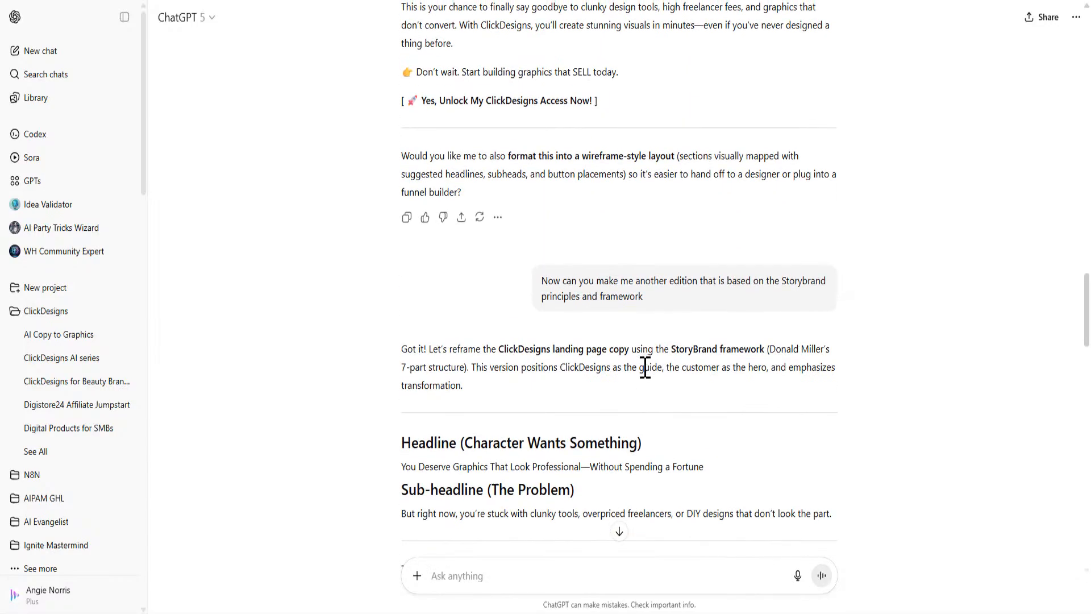
scroll(645, 370, down, 6)
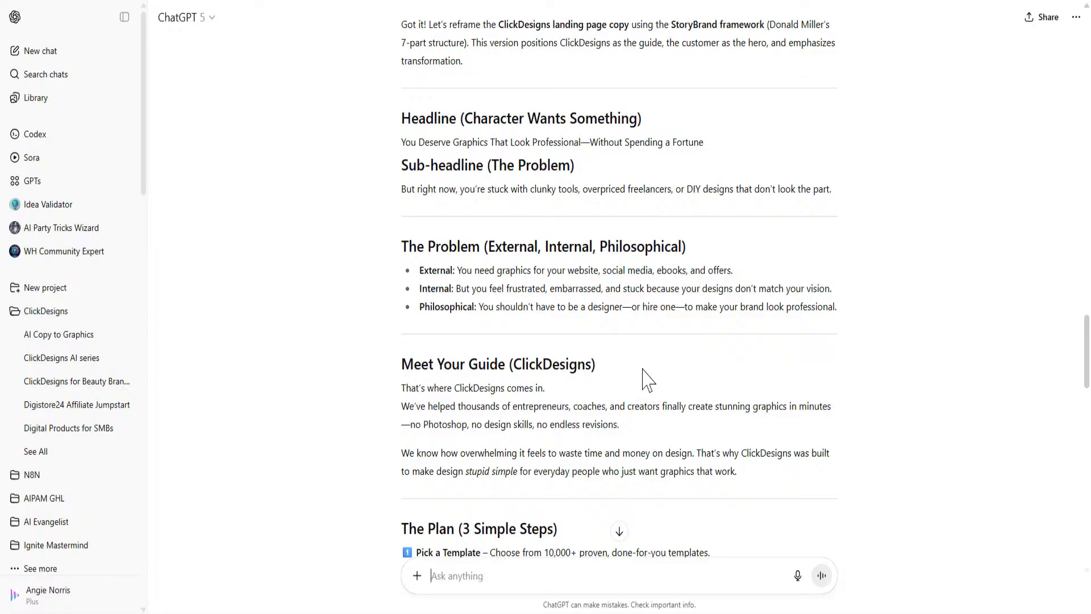
scroll(651, 379, up, 5)
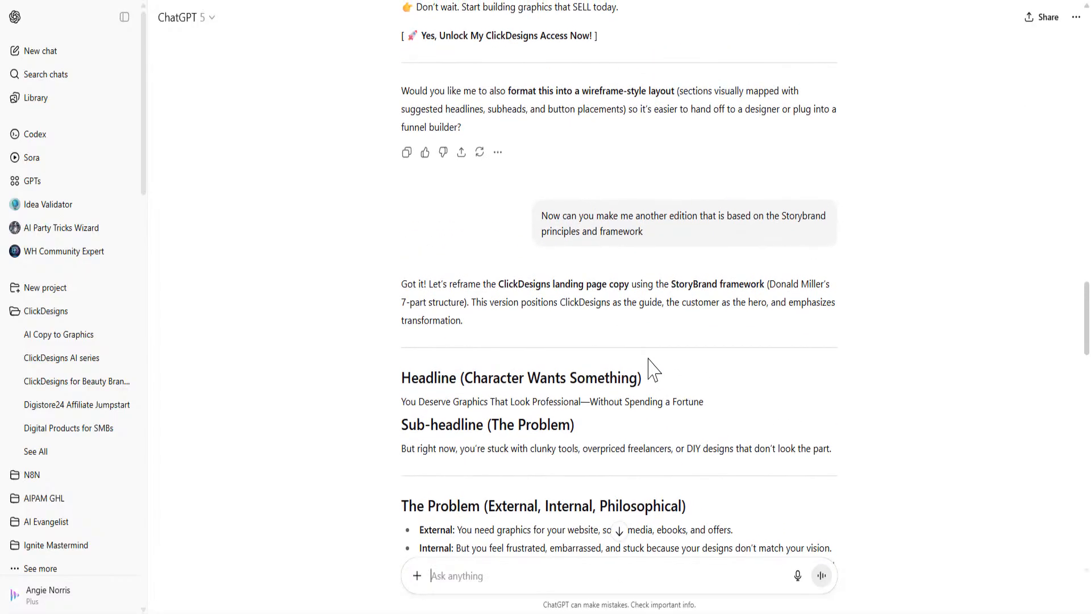
scroll(520, 514, down, 12)
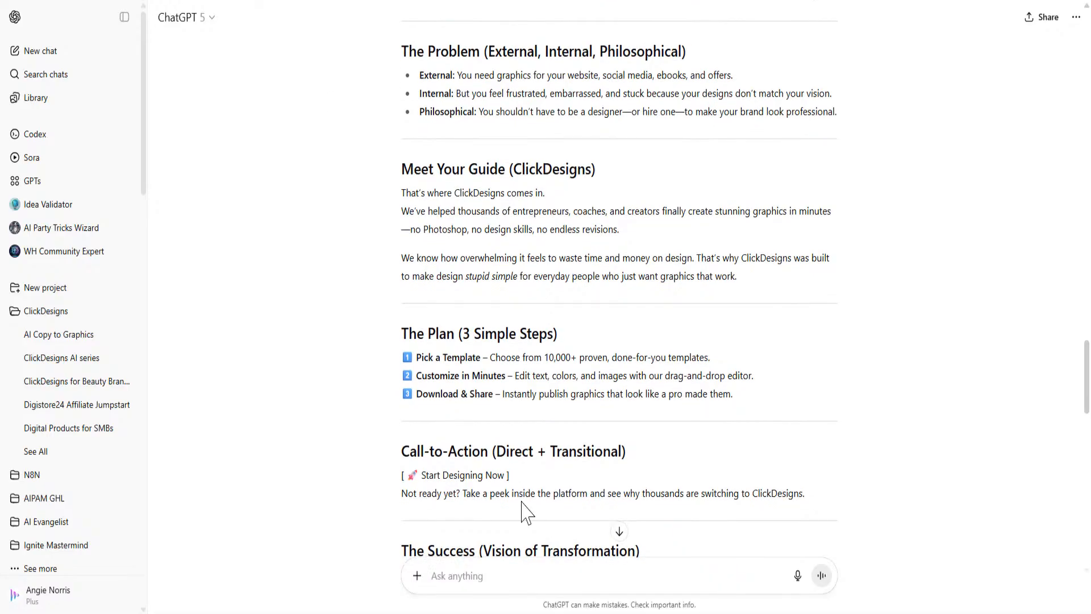
scroll(511, 552, down, 1)
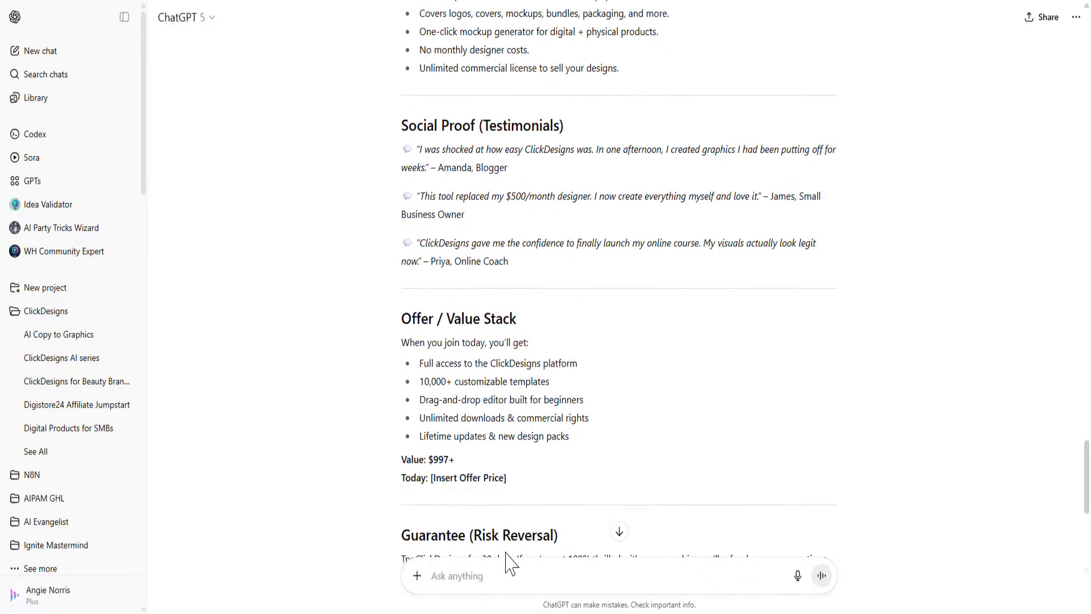
scroll(520, 514, down, 6)
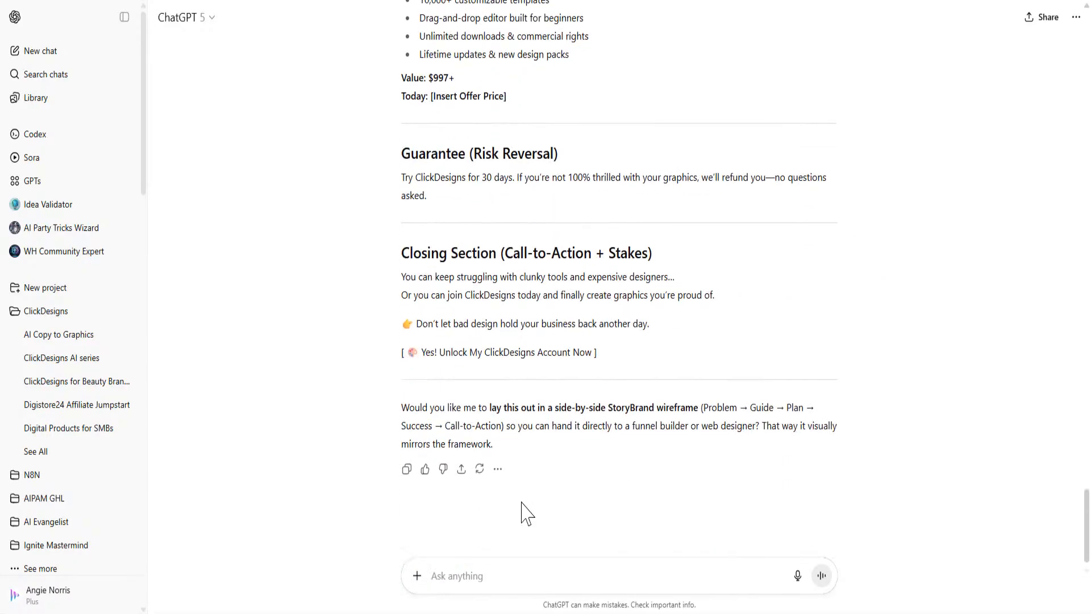
scroll(563, 418, up, 9)
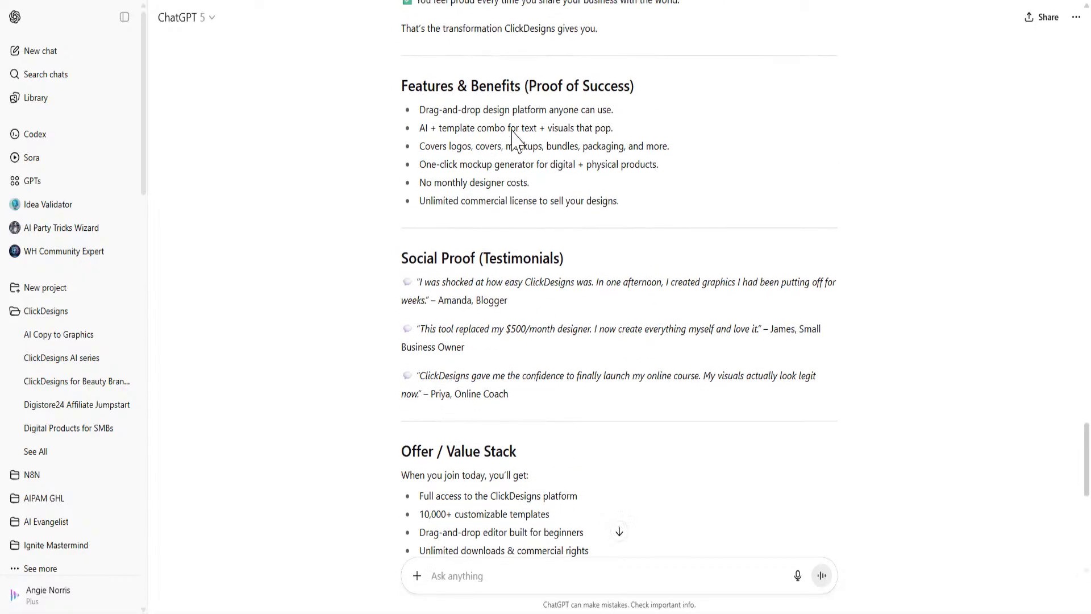
scroll(498, 173, up, 8)
scroll(497, 173, up, 8)
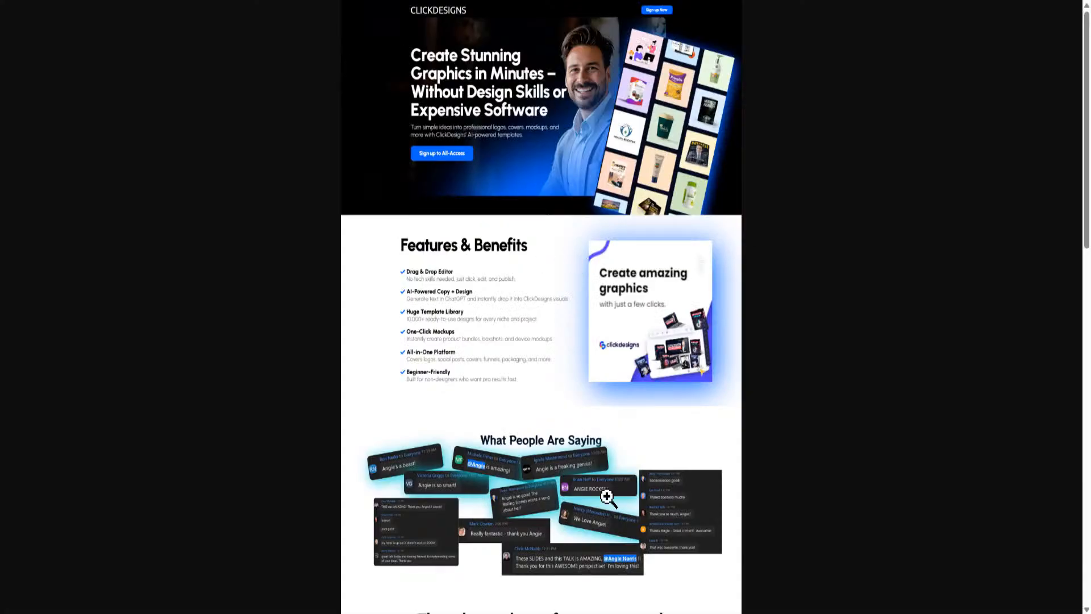
- Switch back to ClickDesigns, close the sales page preview, and look through the saved page blocks and designs in My Designs
click(197, 2)
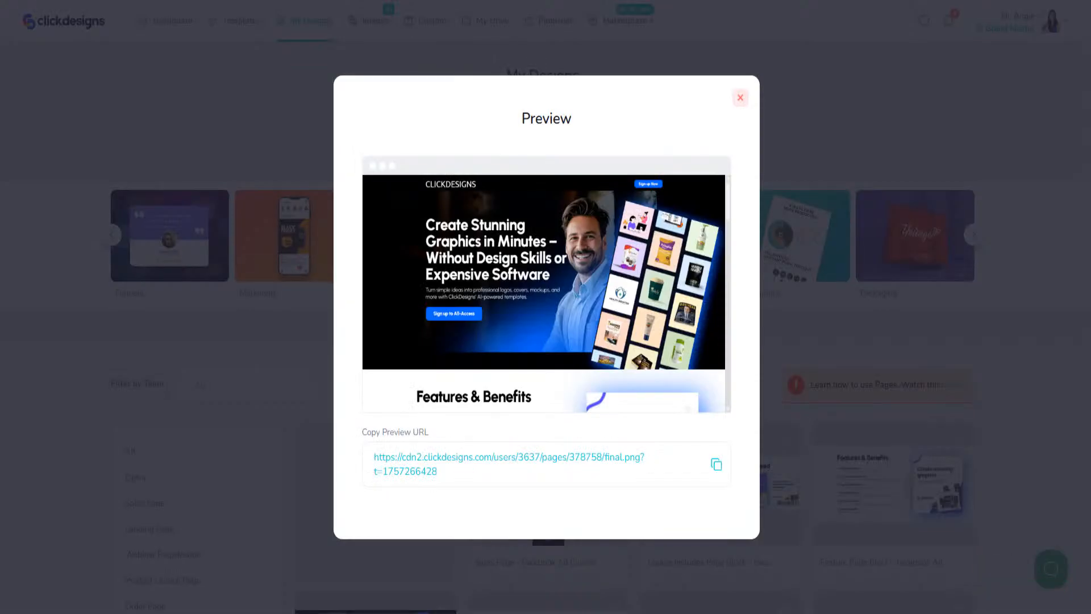
click(741, 97)
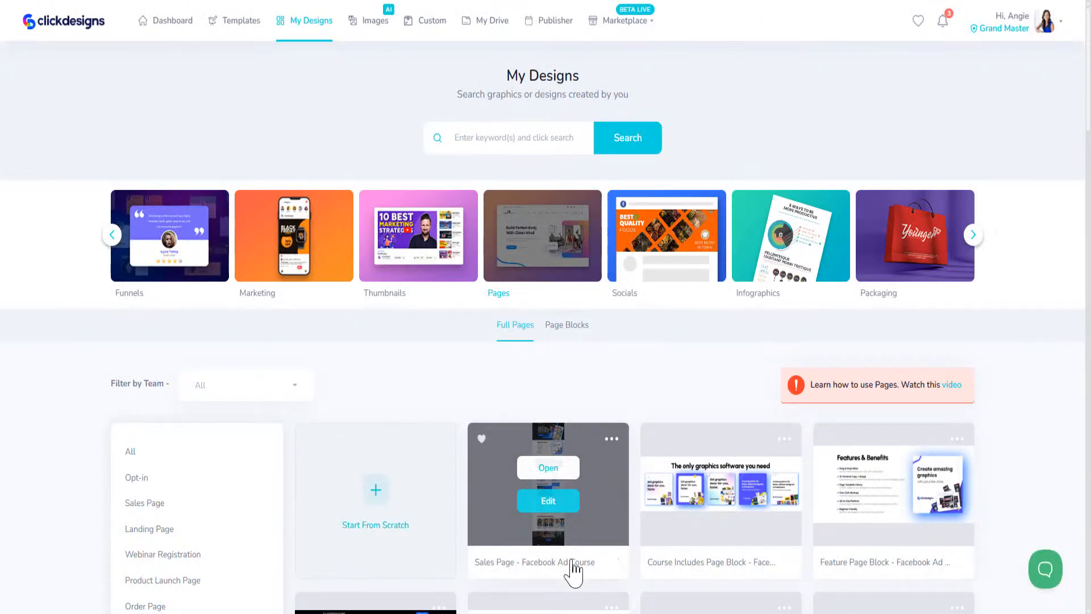
scroll(518, 438, down, 8)
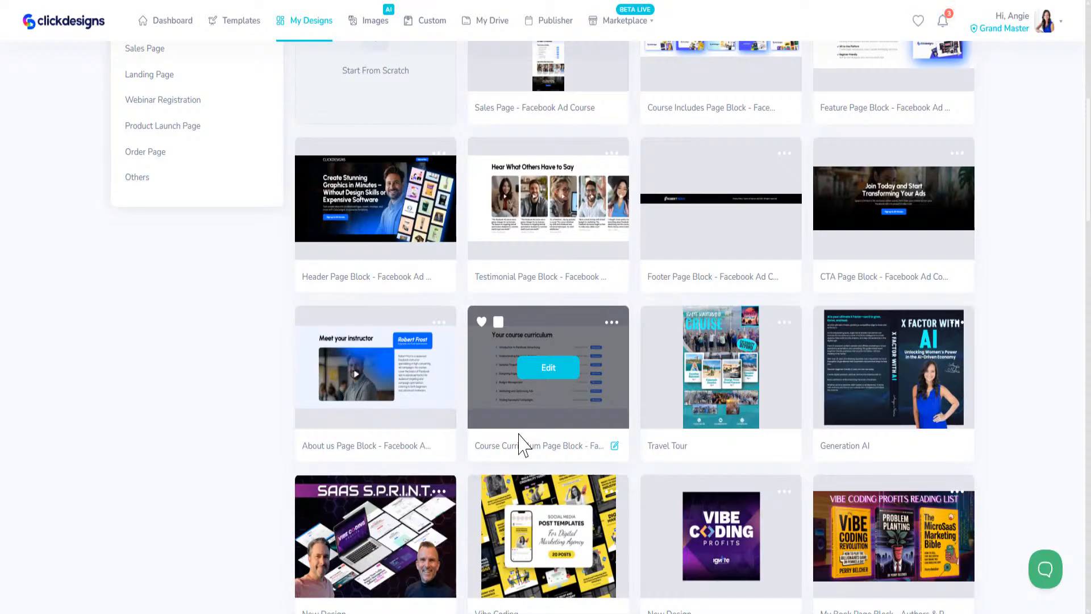
scroll(519, 438, down, 7)
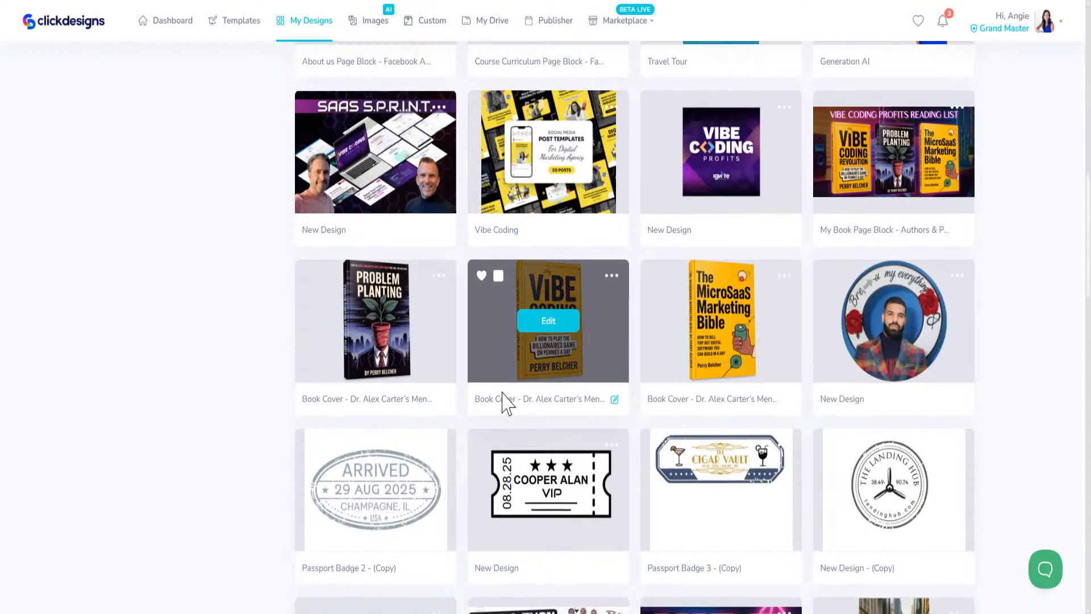
scroll(512, 393, up, 15)
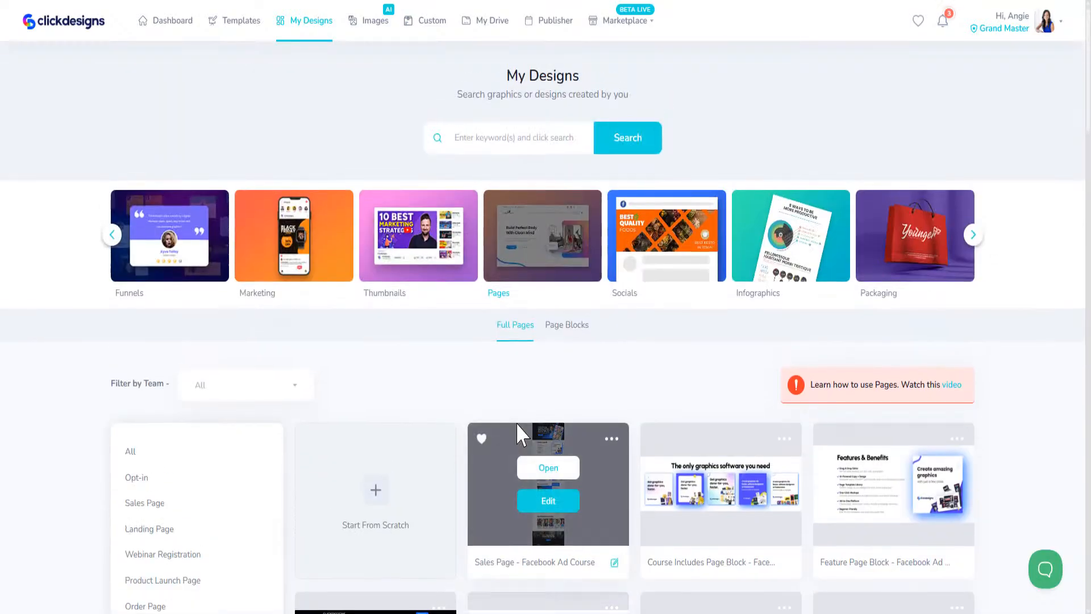